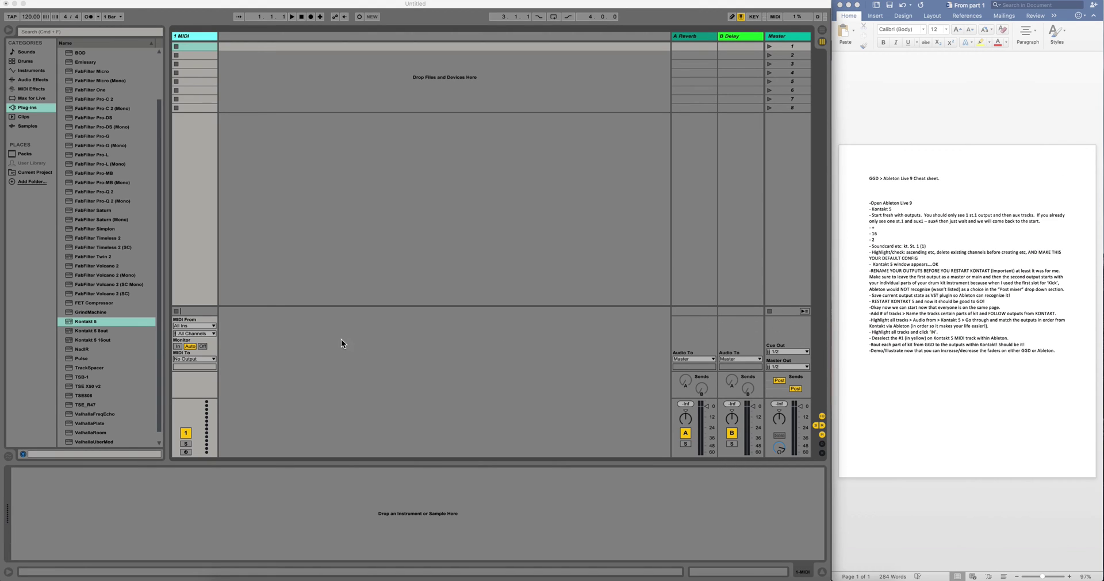
Step: Start a new Live Set and discard the changes to the current one
left_click(277, 215)
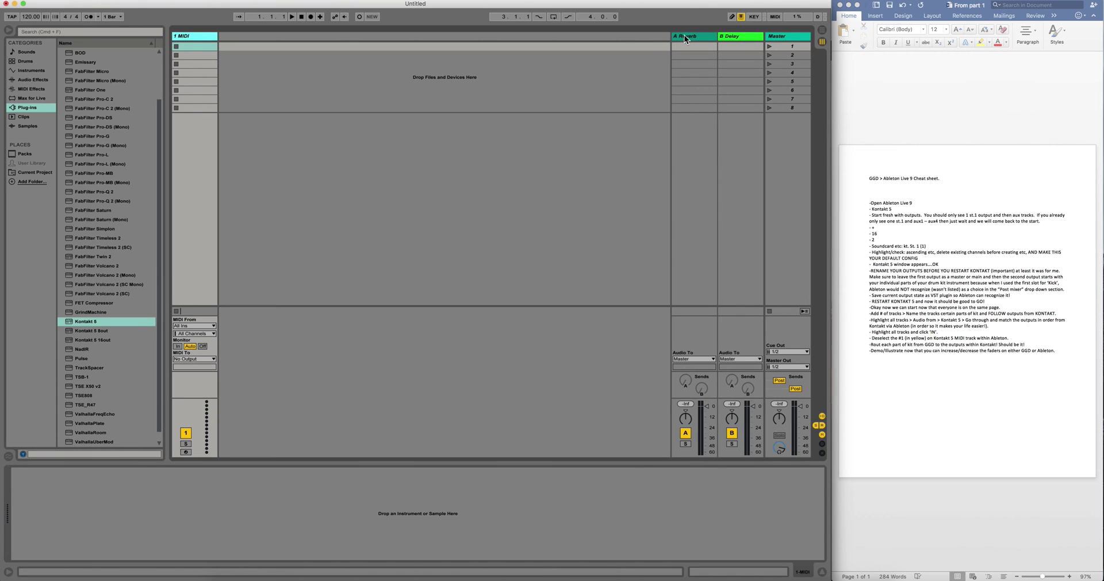
left_click(56, 1)
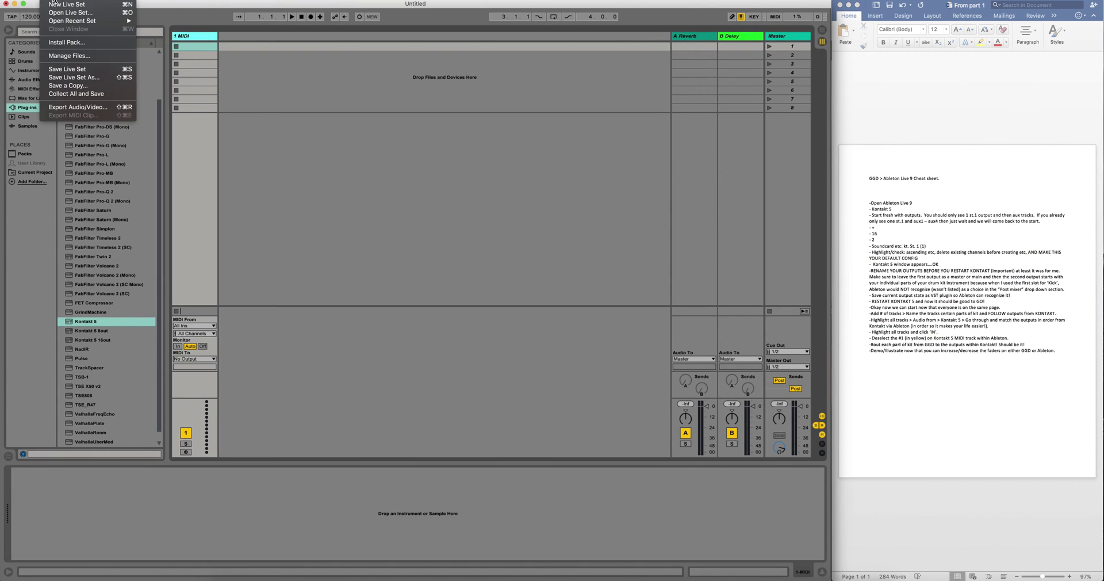
left_click(62, 4)
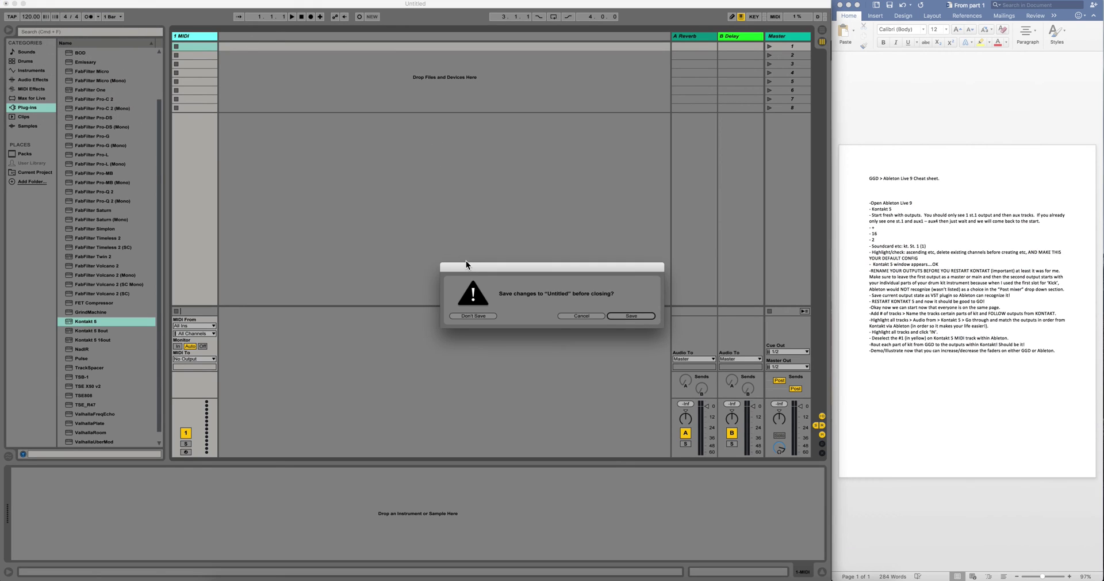
left_click(480, 316)
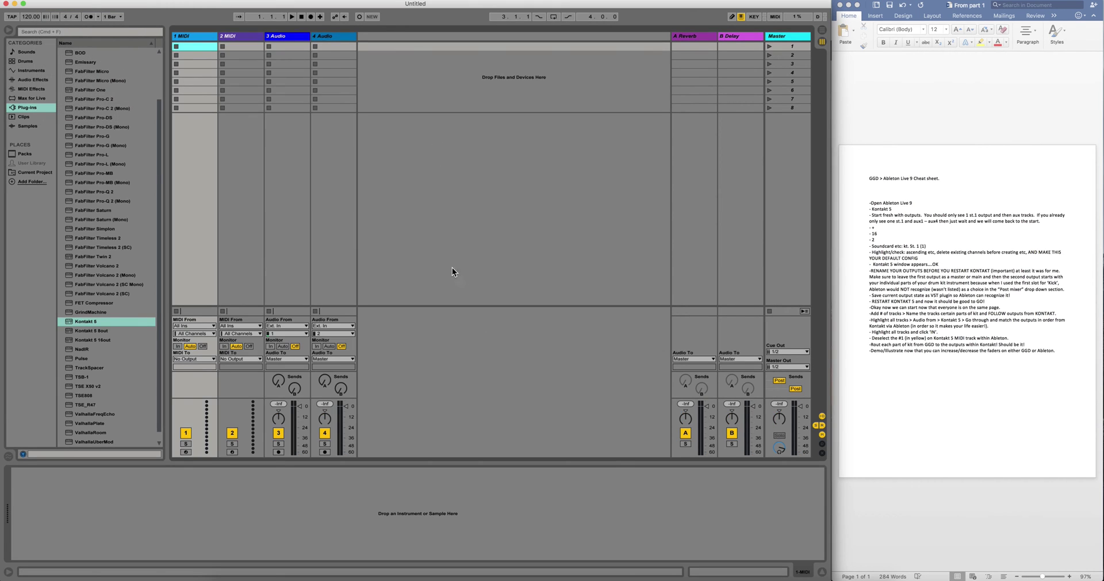
Step: Delete the second MIDI track, both audio tracks and the Reverb and Delay return tracks, keeping only the first MIDI track and Master
left_click(237, 37)
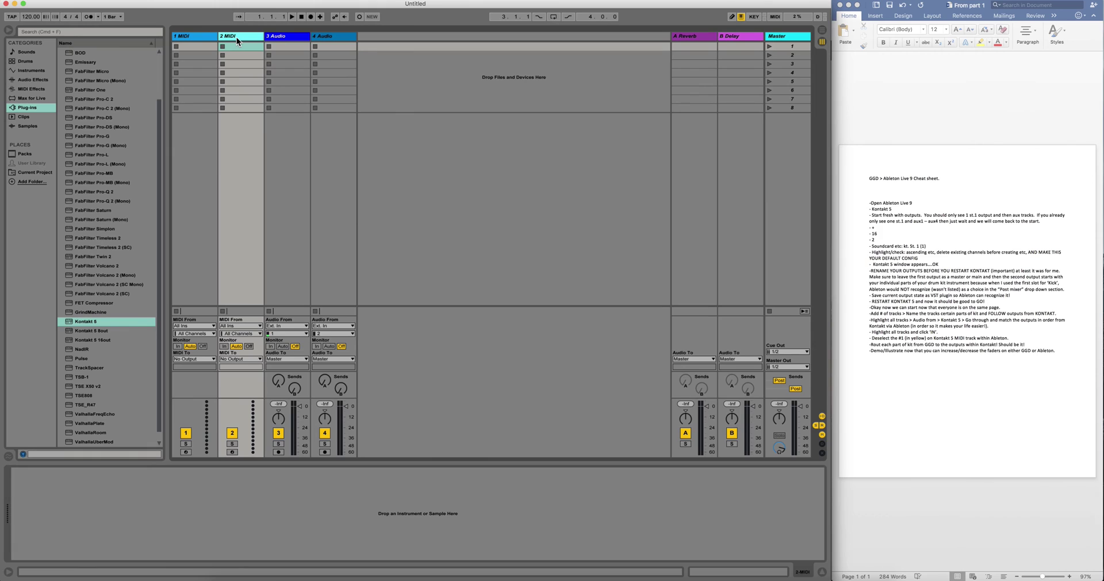
key("Delete")
key("Delete")
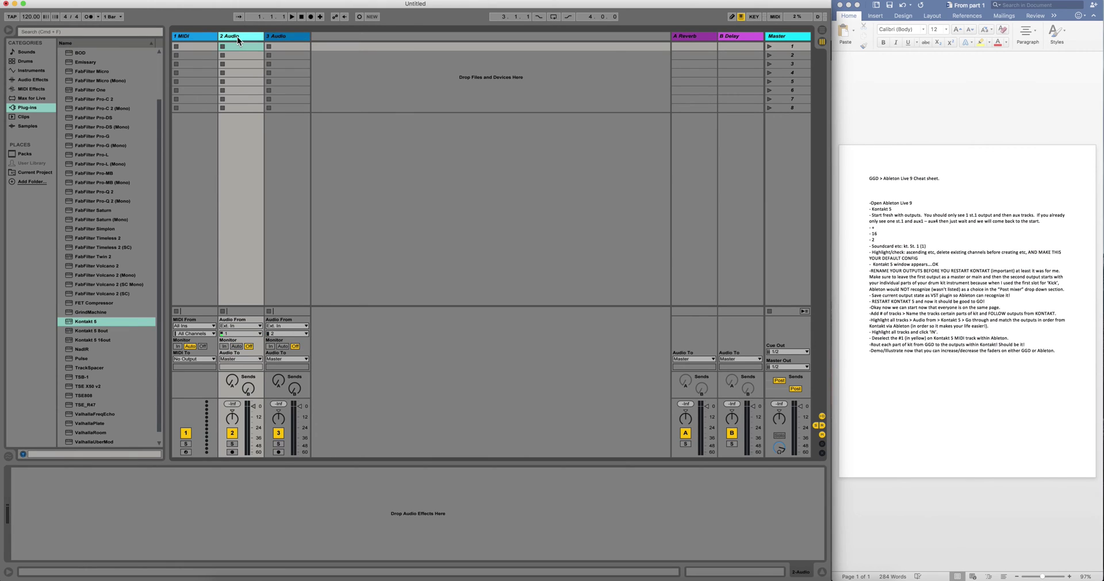
key("Delete")
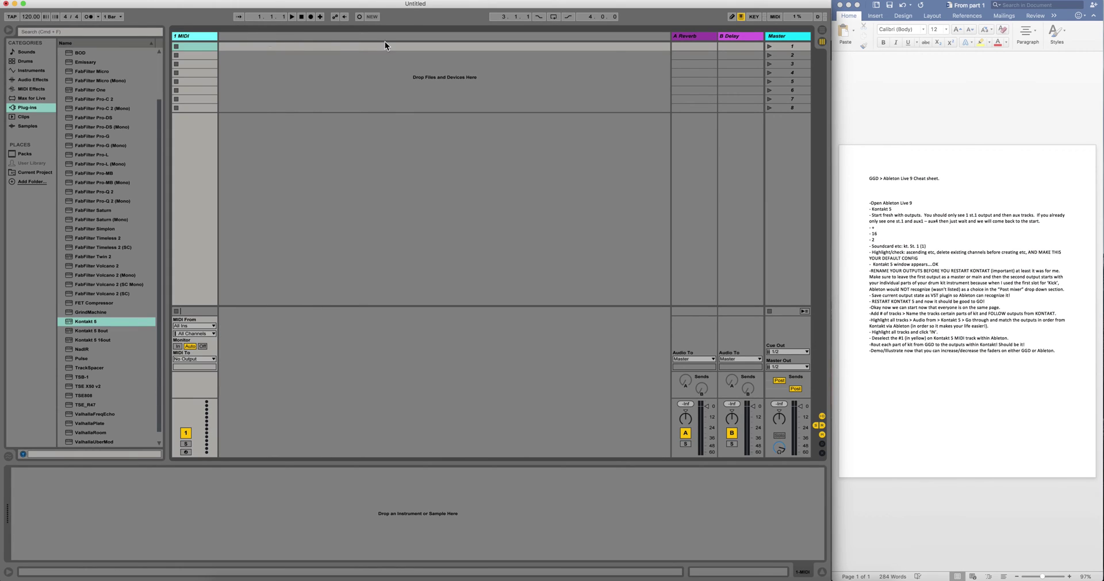
left_click(693, 39)
key("Delete")
key("Delete")
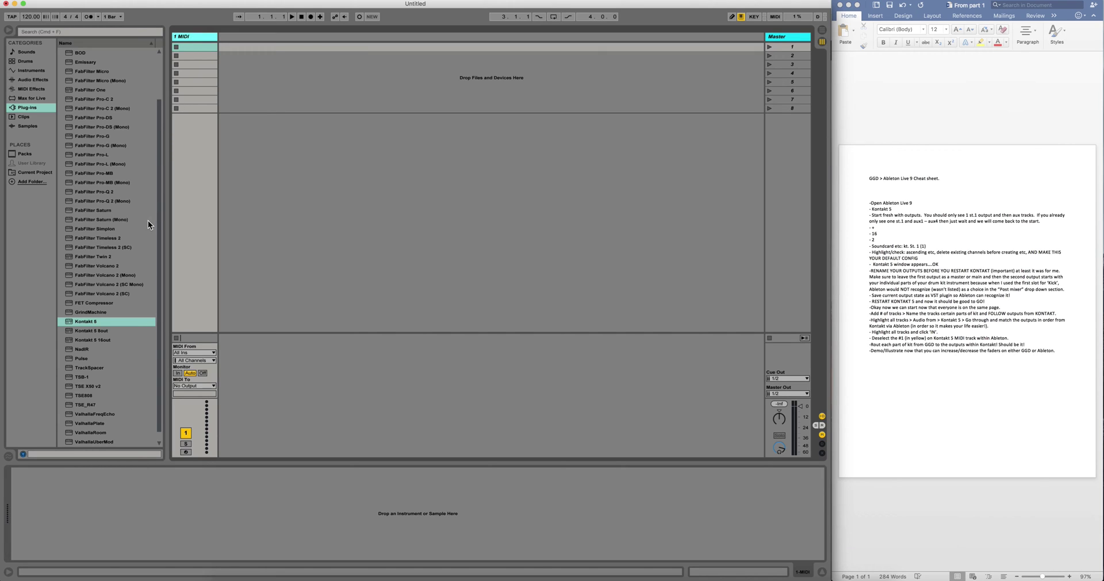
Step: Load Kontakt 5 onto the MIDI track and review the full row of output channels in its mixer
double_click(94, 321)
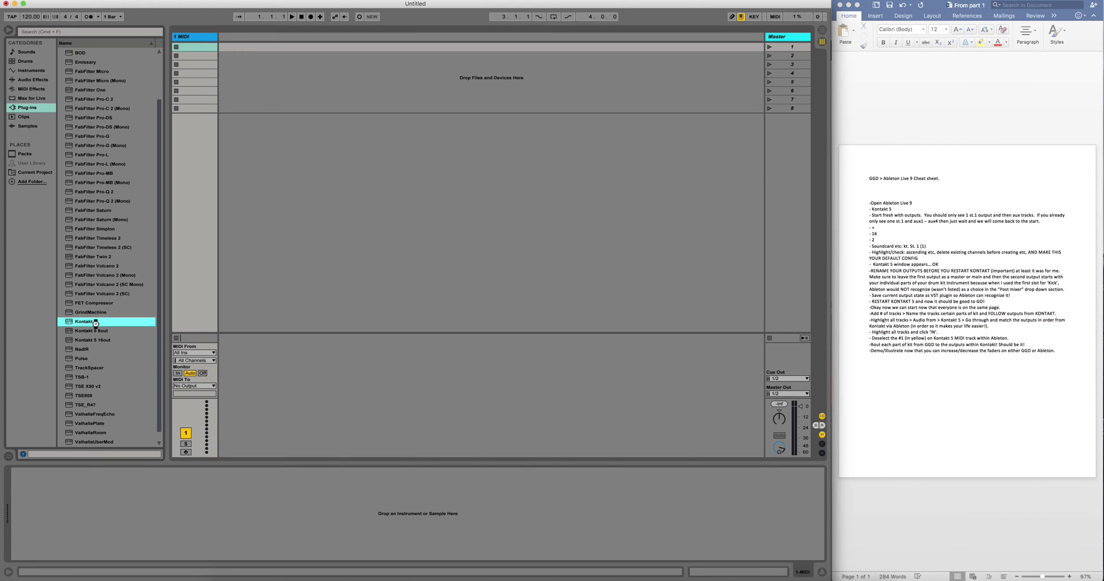
left_click_drag(457, 61, 424, 43)
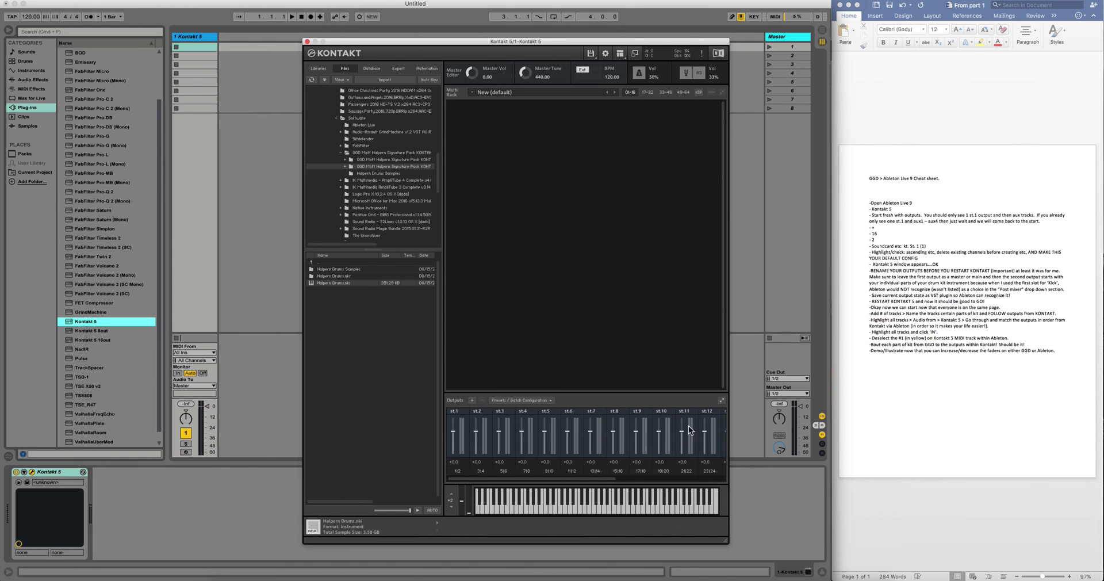
scroll(623, 432, "right", 5)
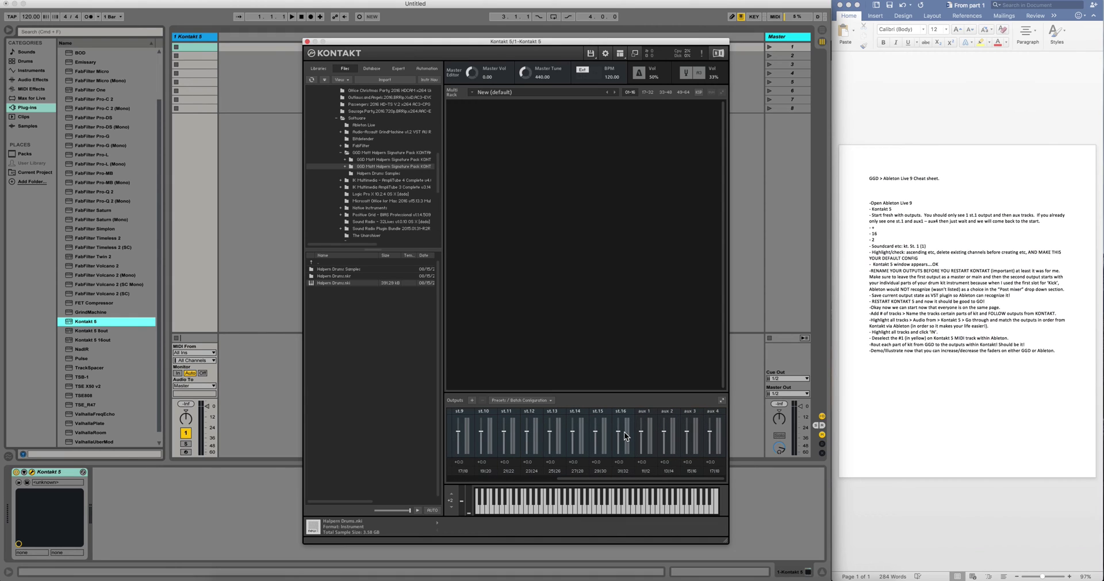
scroll(623, 431, "left", 5)
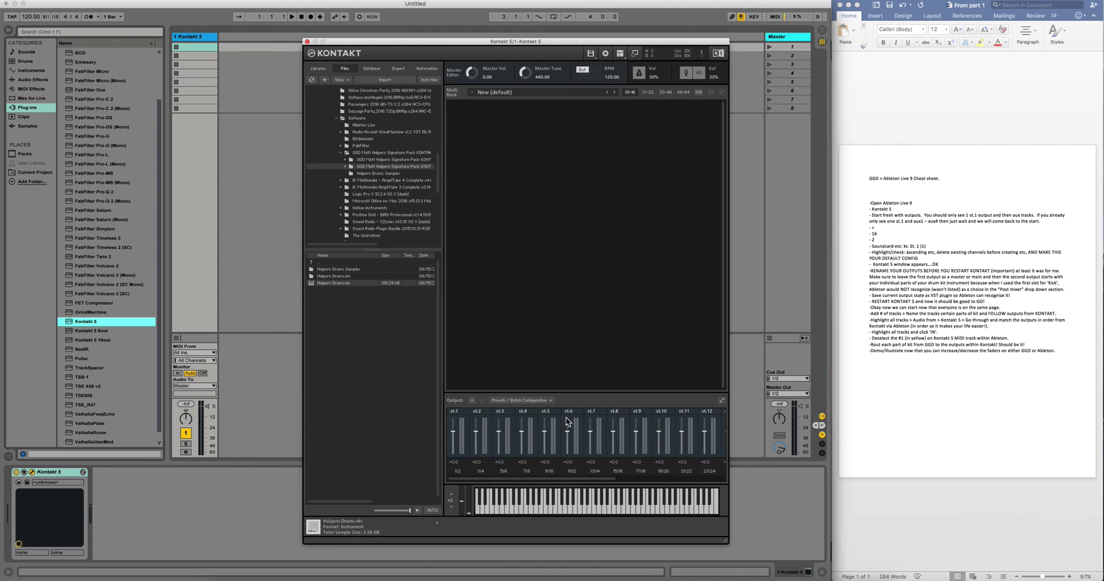
Step: Reset Kontakt to one two-channel output on Kt. st.1 [1], deleting the existing channels and saving the configuration as default
left_click(474, 401)
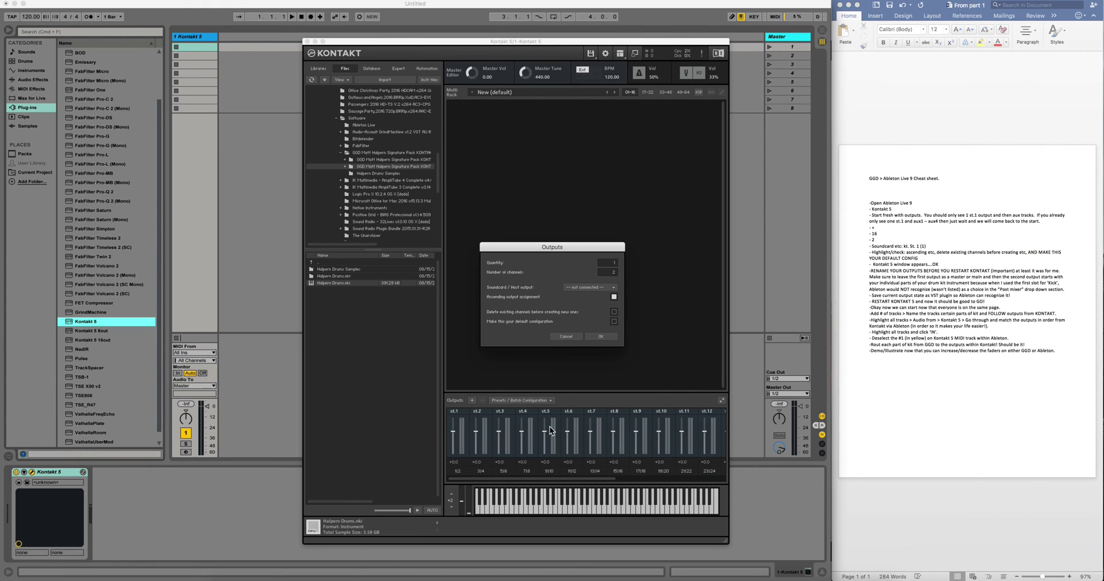
left_click(608, 287)
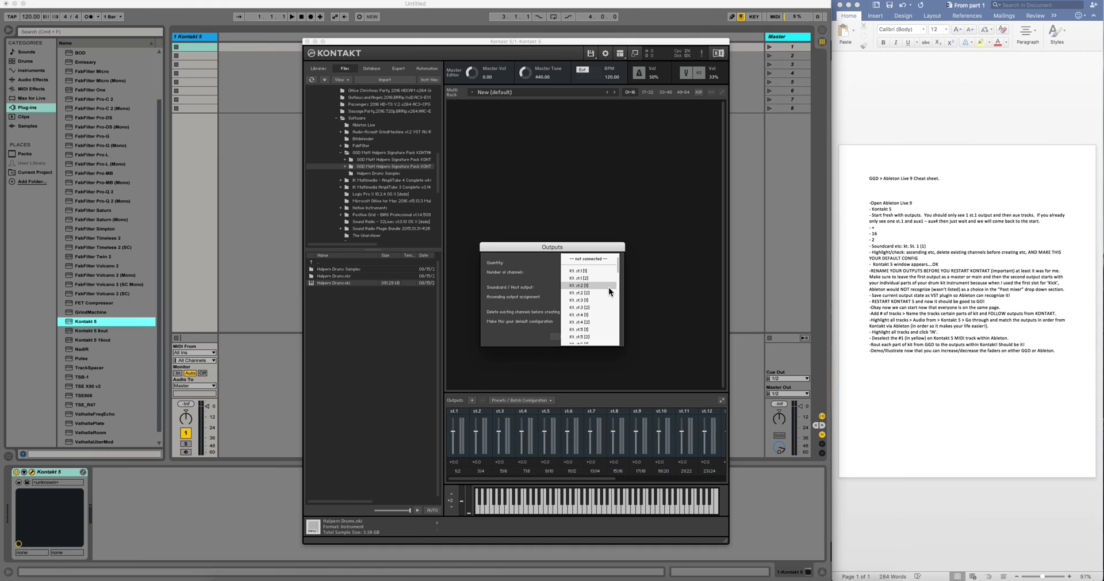
left_click(584, 271)
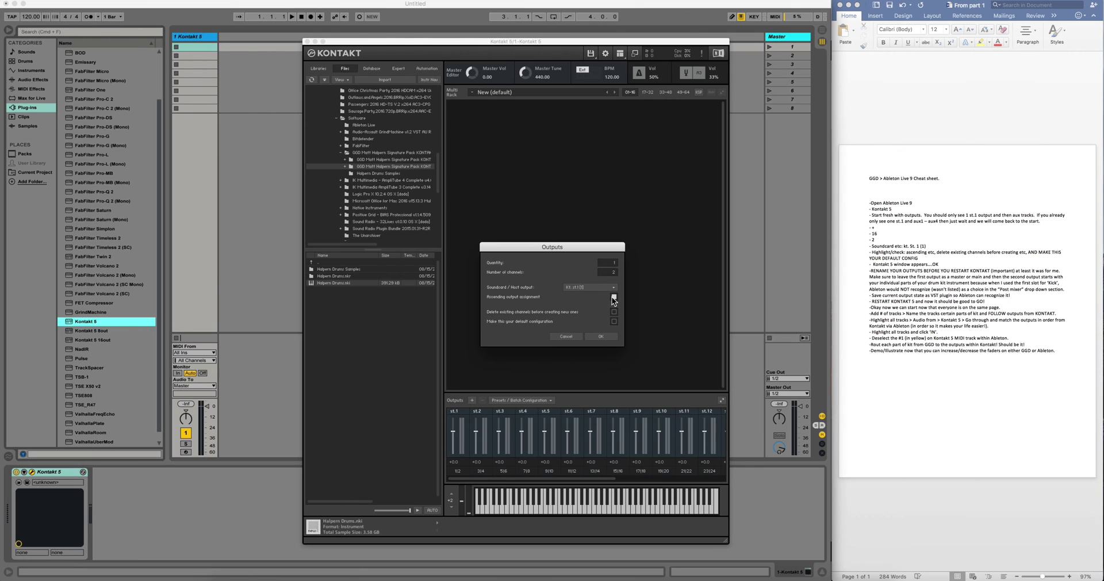
left_click(614, 312)
left_click(615, 322)
left_click(599, 336)
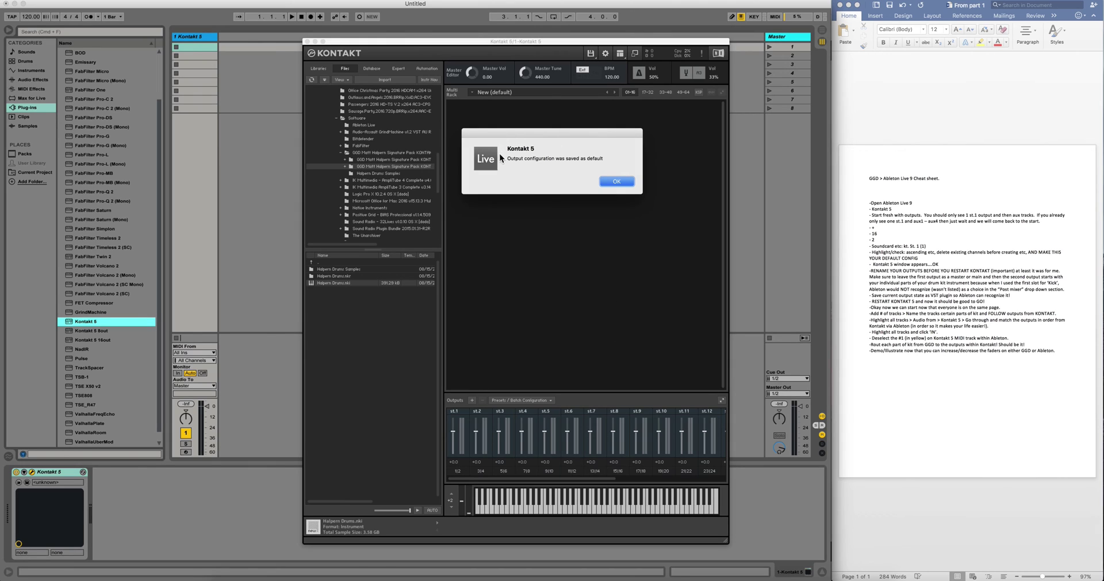
left_click(617, 180)
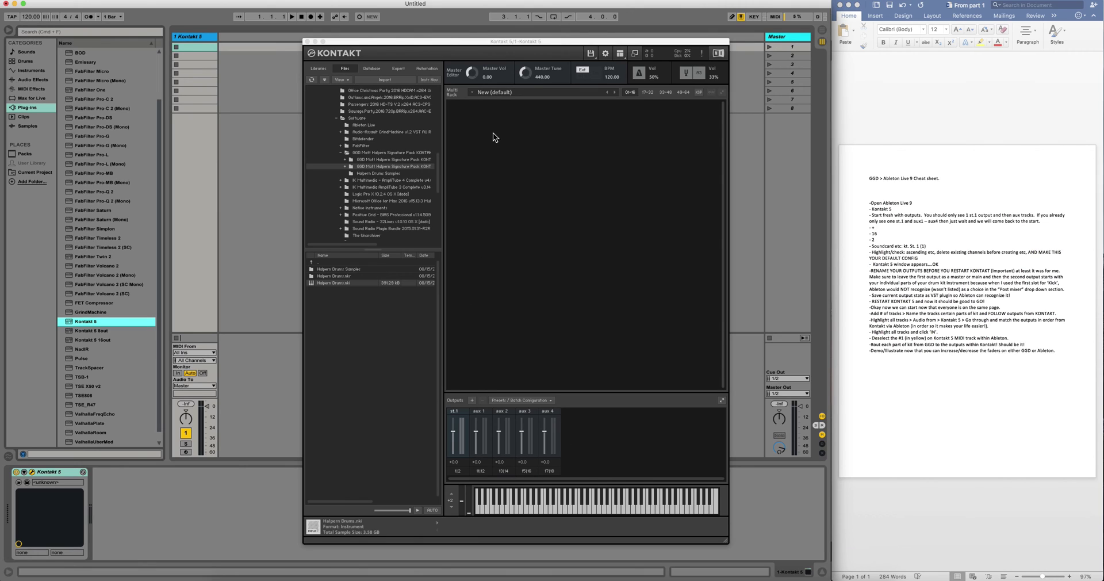
Step: Close the Kontakt window and delete the Kontakt 5 device from the MIDI track
left_click(308, 42)
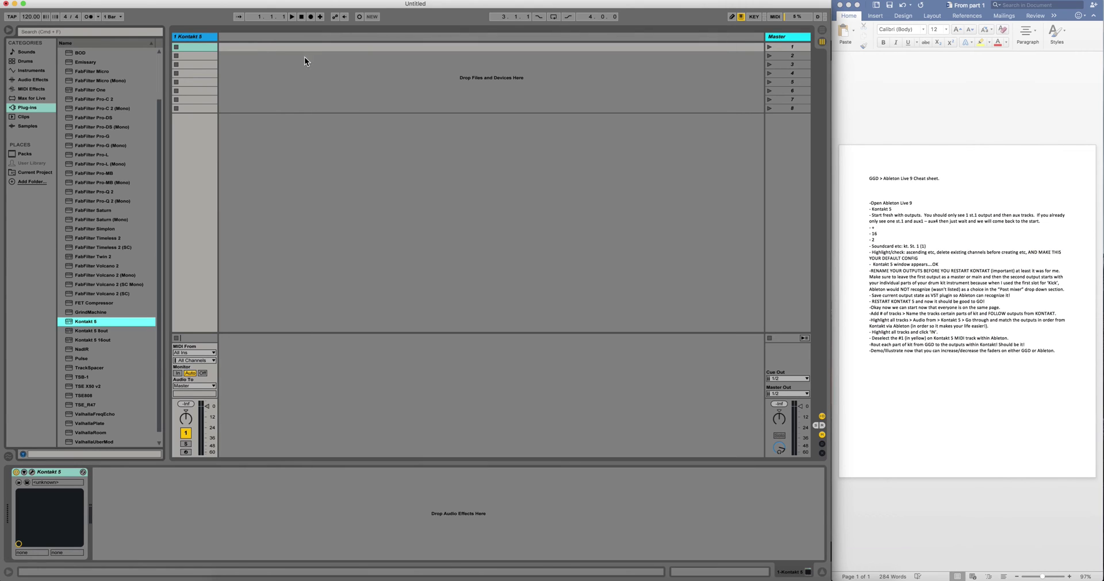
right_click(43, 476)
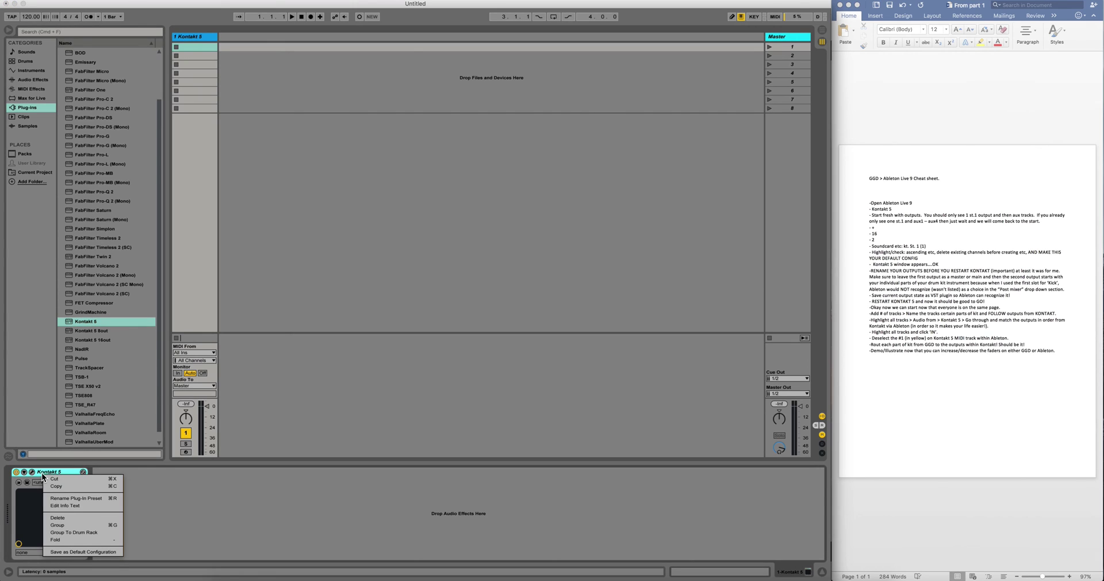
left_click(57, 514)
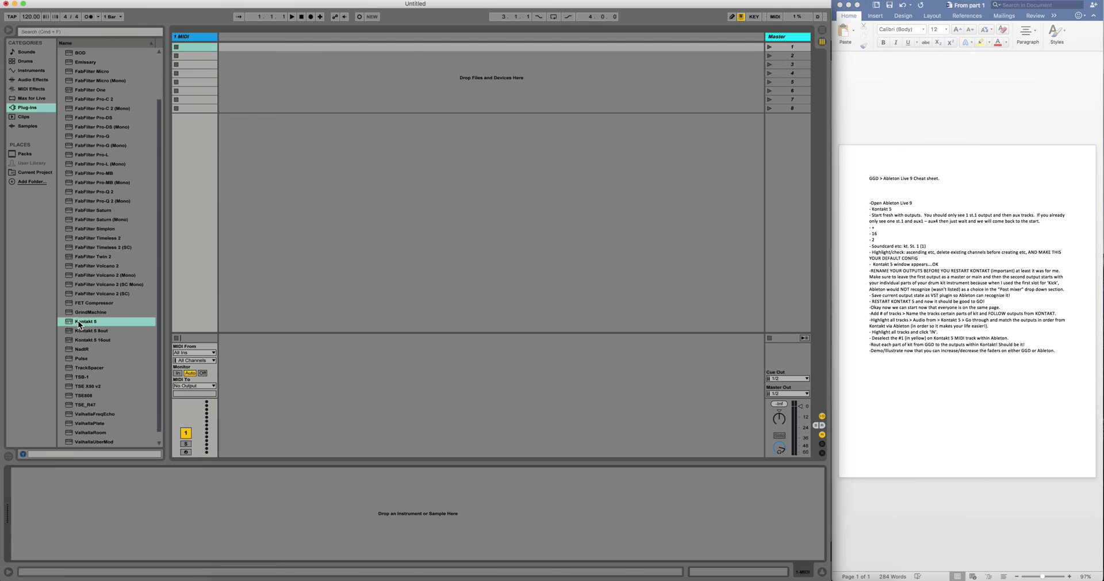
Step: Load a fresh instance of the standard Kontakt 5 plug-in onto the MIDI track
left_click(95, 322)
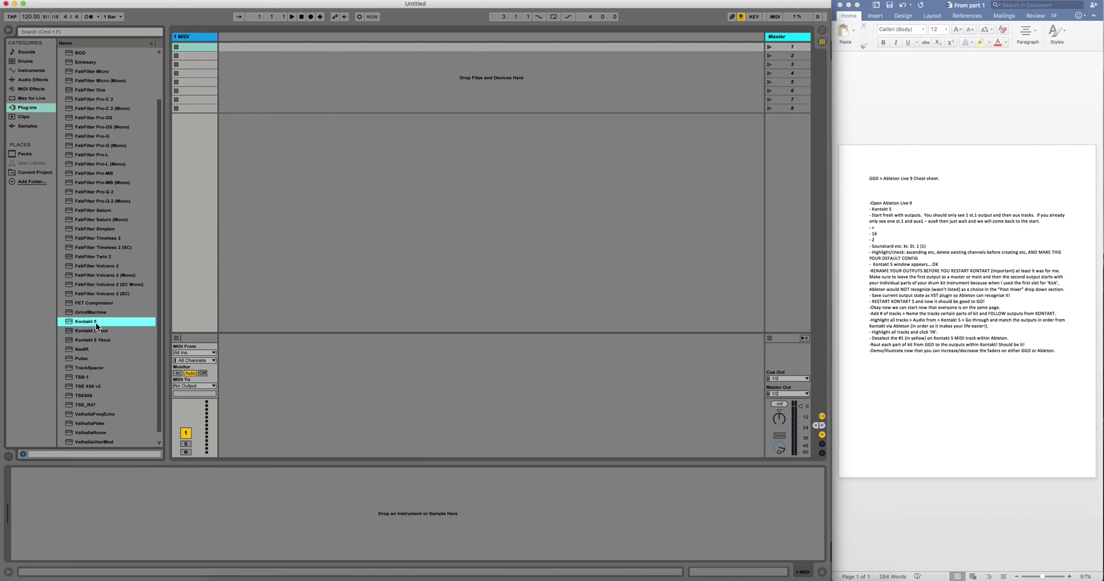
left_click(104, 343)
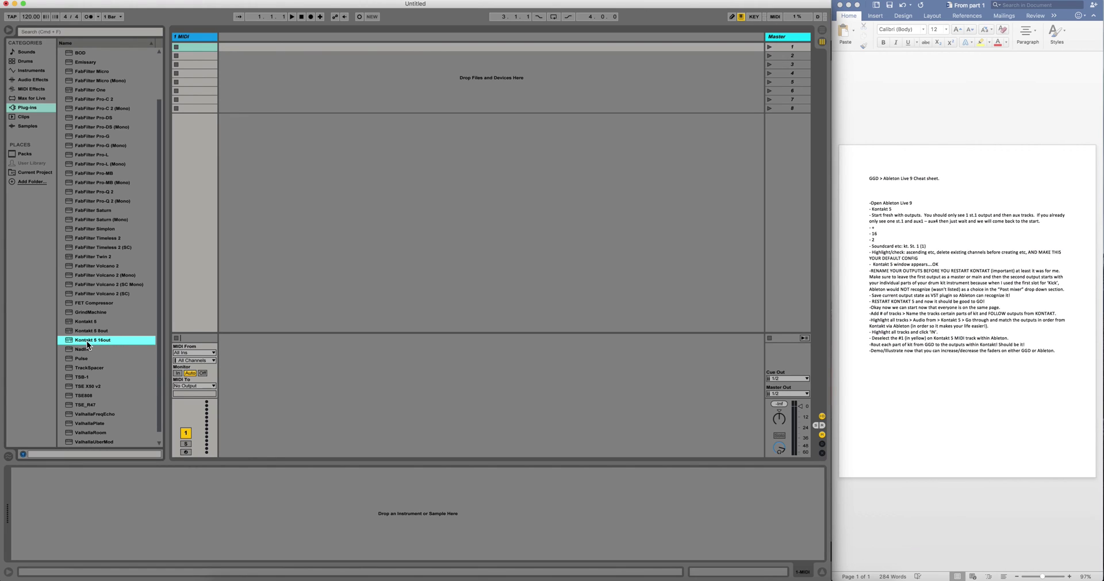
left_click(87, 322)
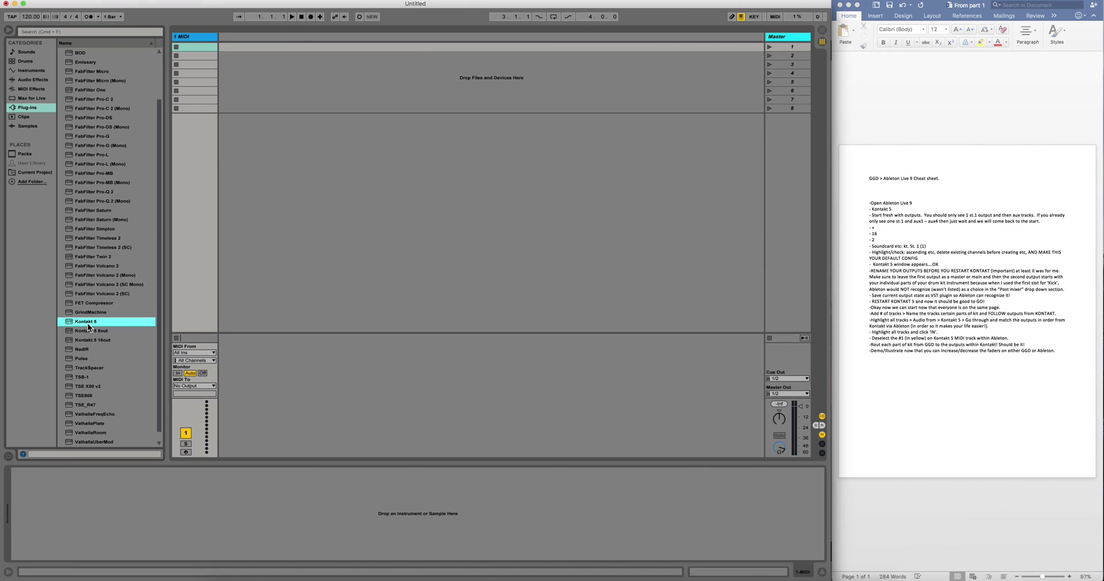
double_click(87, 322)
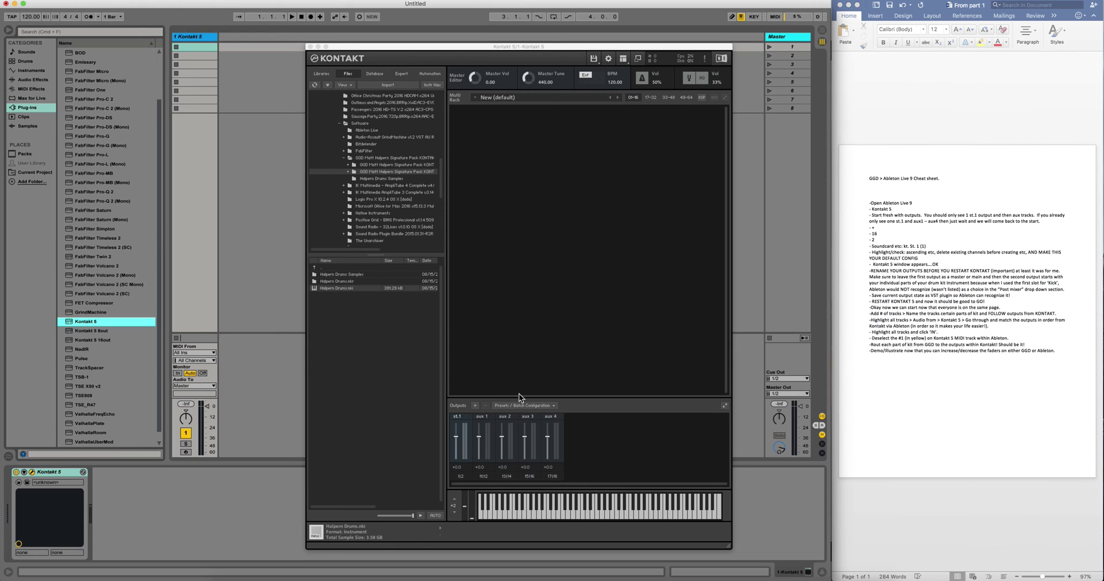
Step: Create 16 two-channel Kontakt outputs starting at Kt. st.1 [1] with ascending assignment, deleting existing channels and saving the configuration as default
left_click(475, 406)
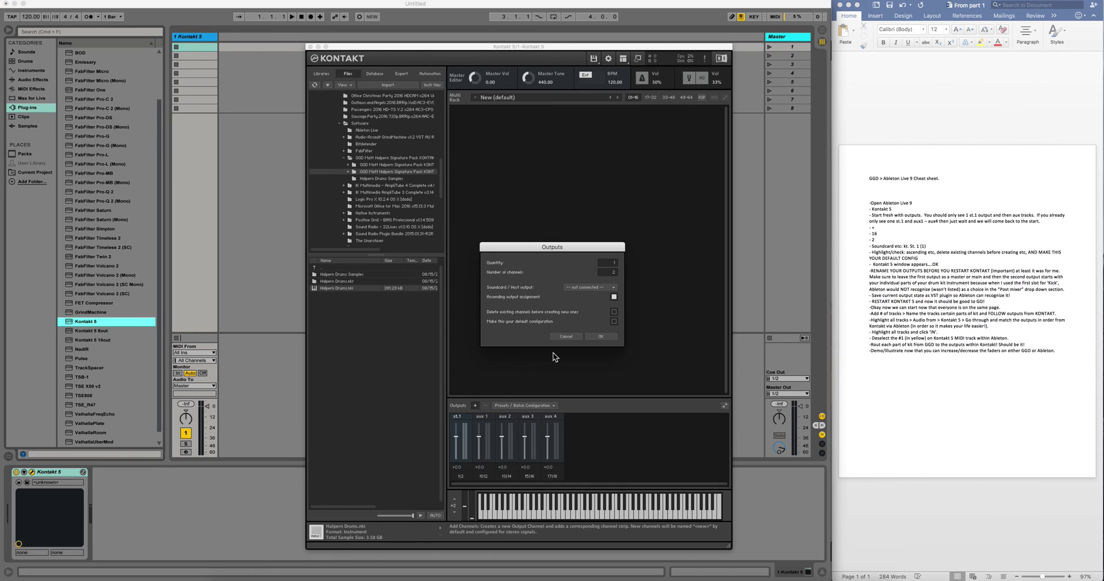
left_click_drag(606, 264, 616, 237)
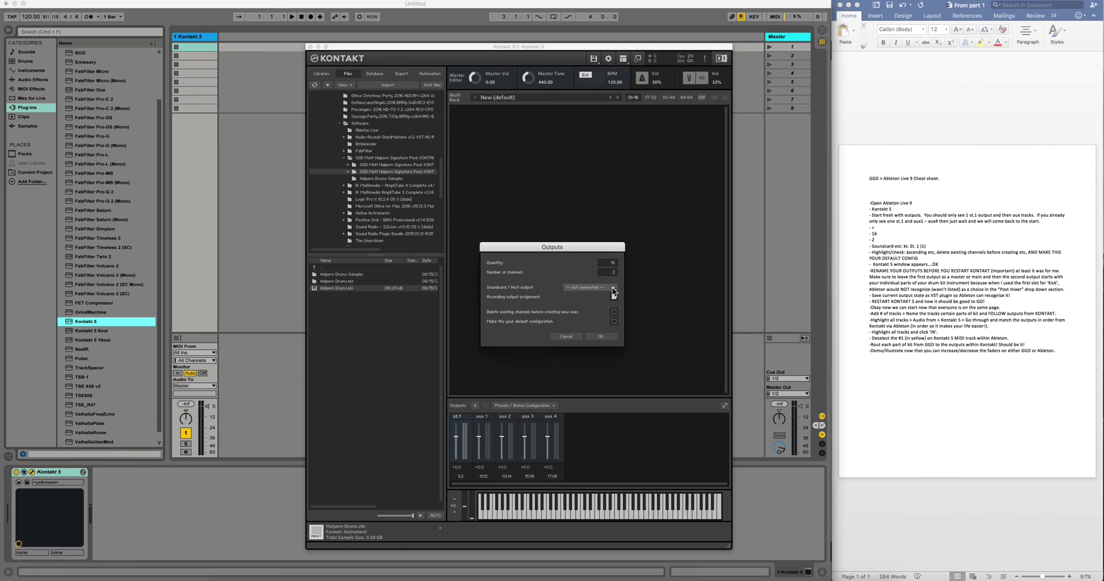
left_click(613, 291)
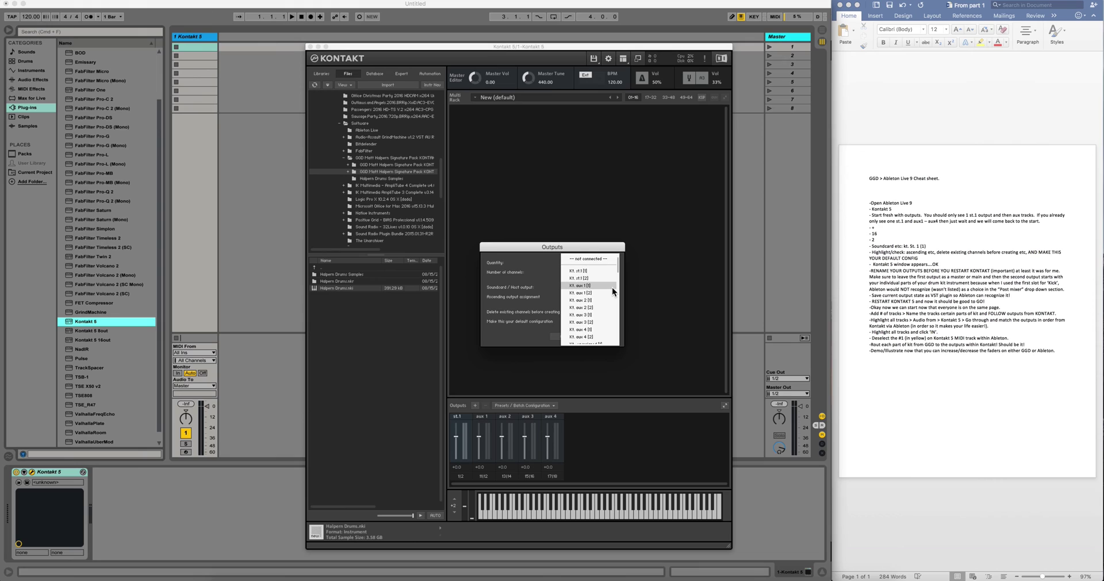
left_click(582, 272)
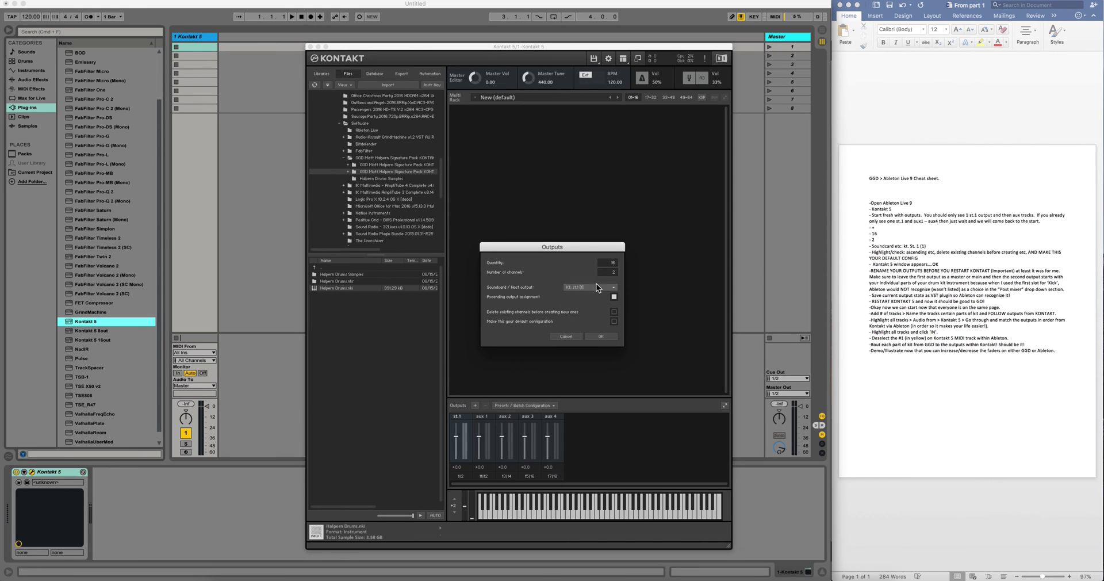
left_click(614, 297)
left_click(614, 312)
left_click(614, 322)
left_click(603, 336)
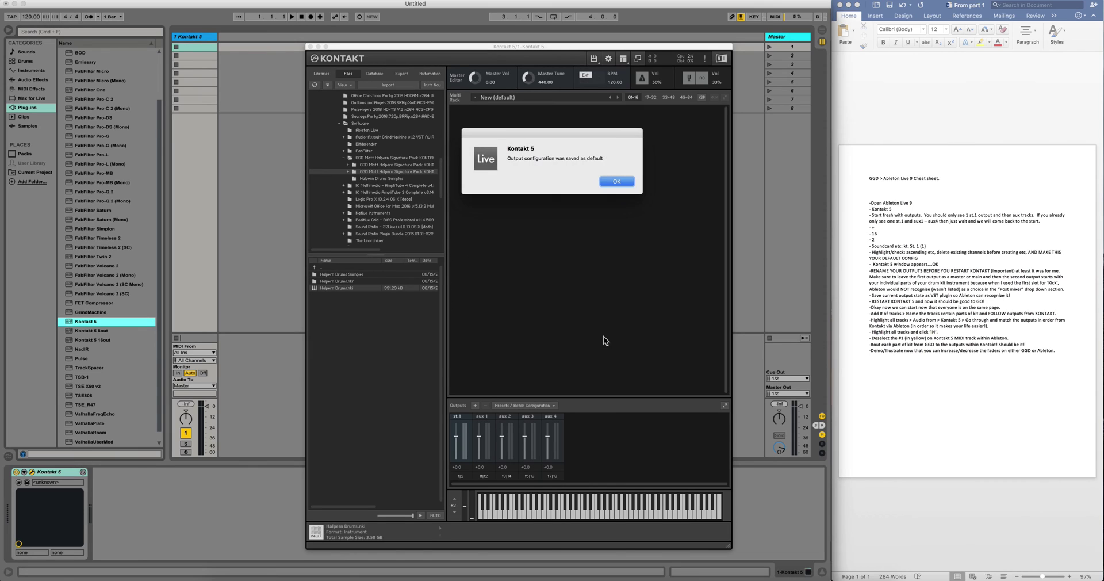
left_click(616, 181)
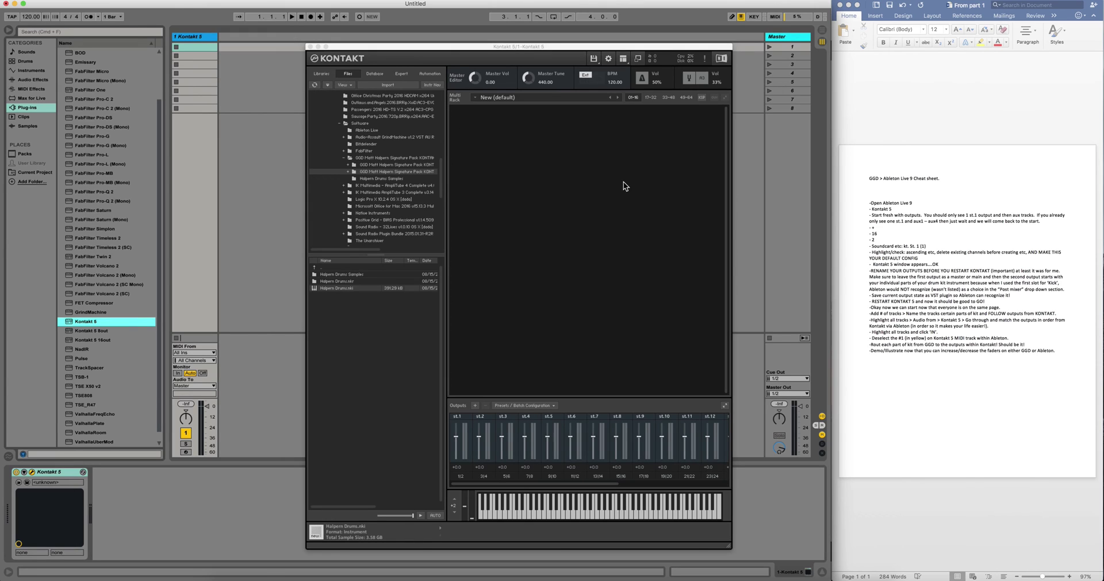
Step: Rename the first nine Kontakt outputs in order as Master, Kick, Snare, Toms, Cymbals, OH, NRoom, FarRoom and HH
scroll(565, 438, "right", 5)
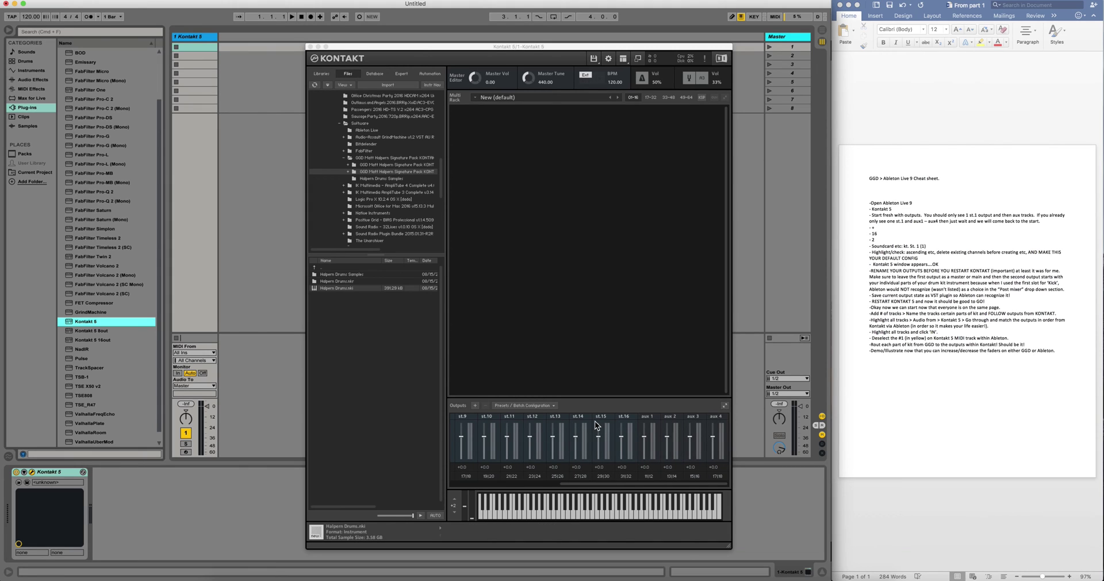
scroll(598, 423, "left", 5)
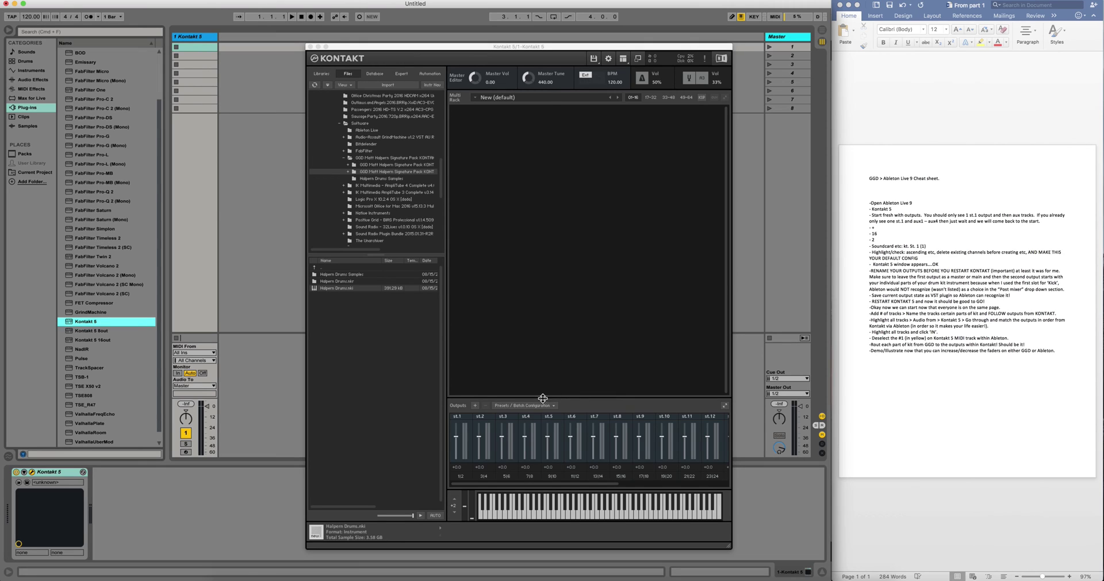
left_click(460, 418)
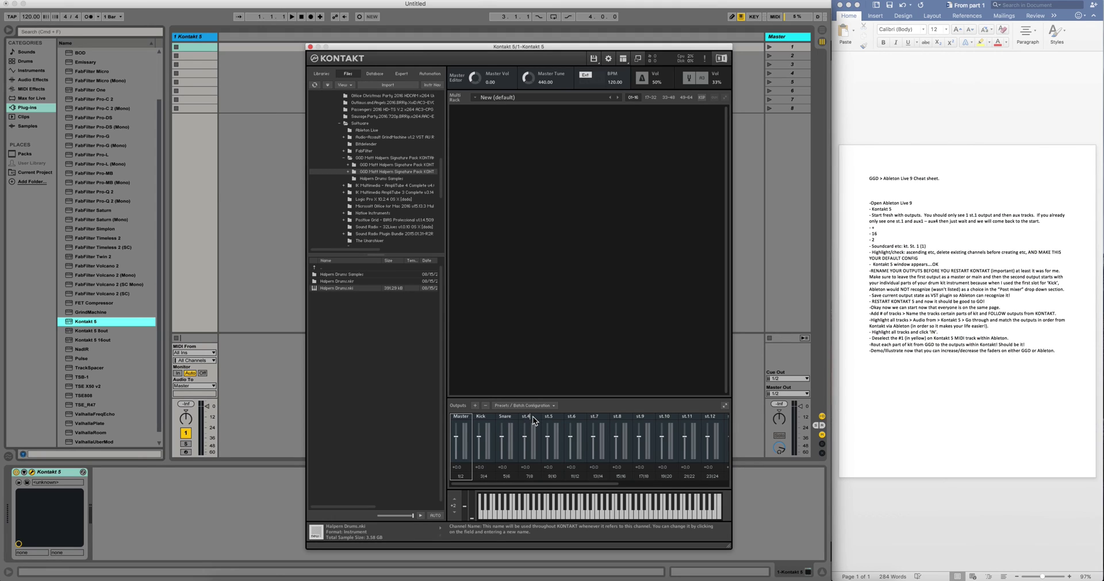
type("Toms")
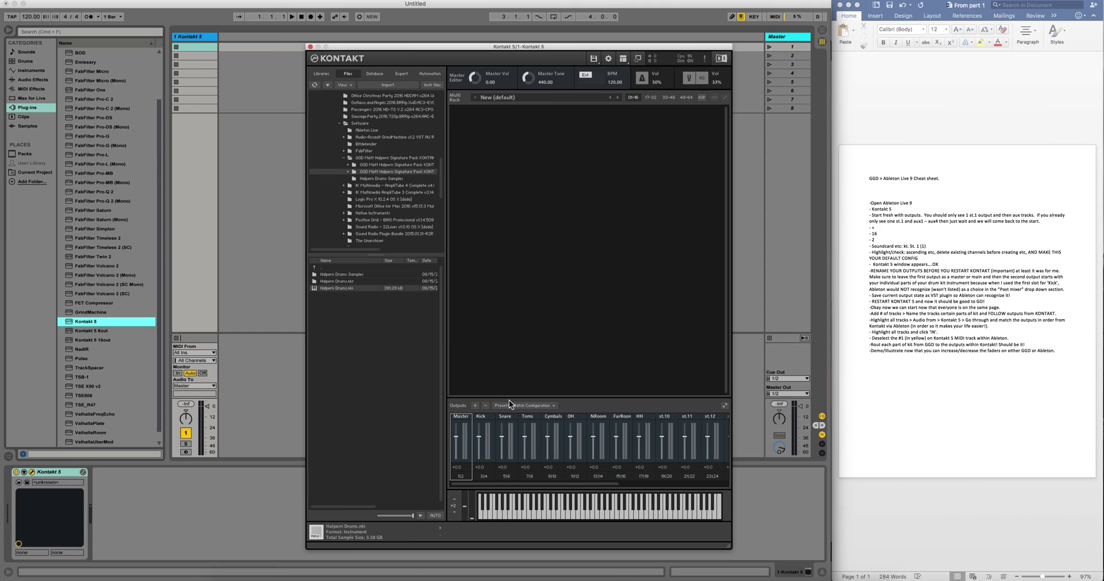
Step: Save Kontakt's current output section state as the default for the VST Plugin format
left_click(555, 406)
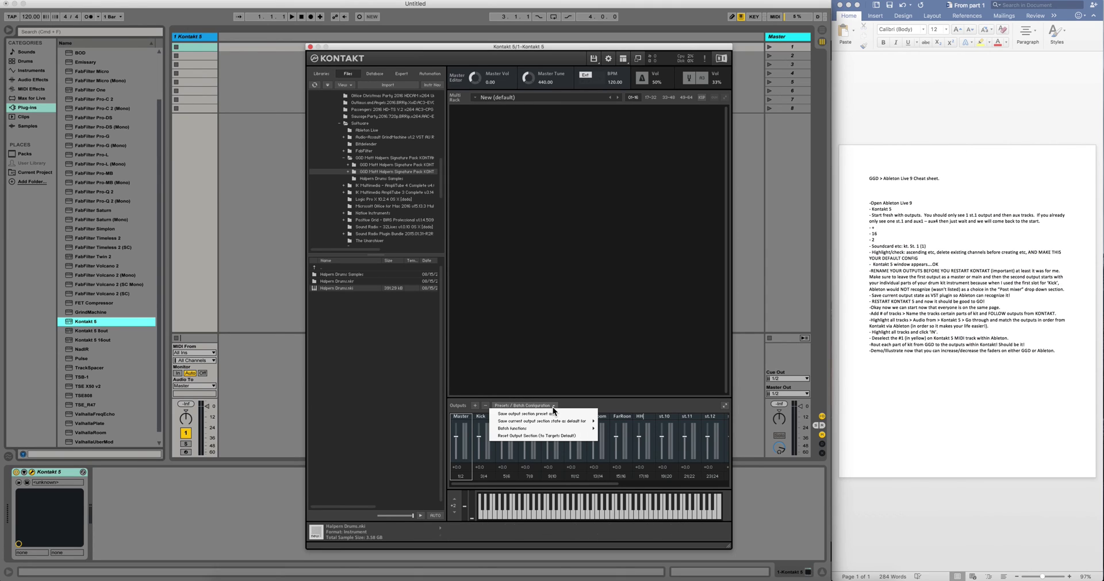
mouse_move(555, 421)
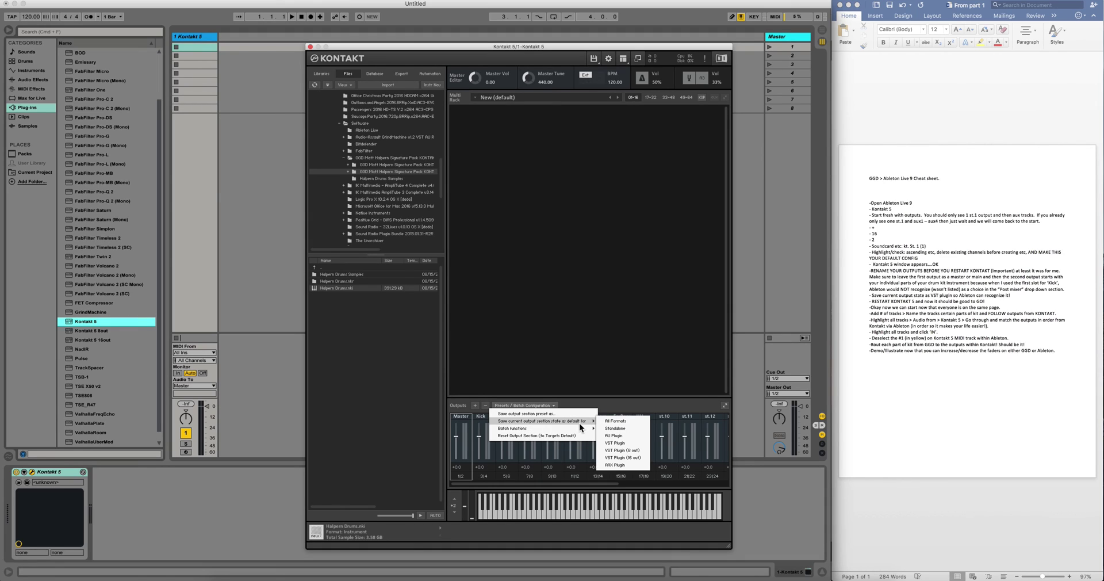
left_click(624, 443)
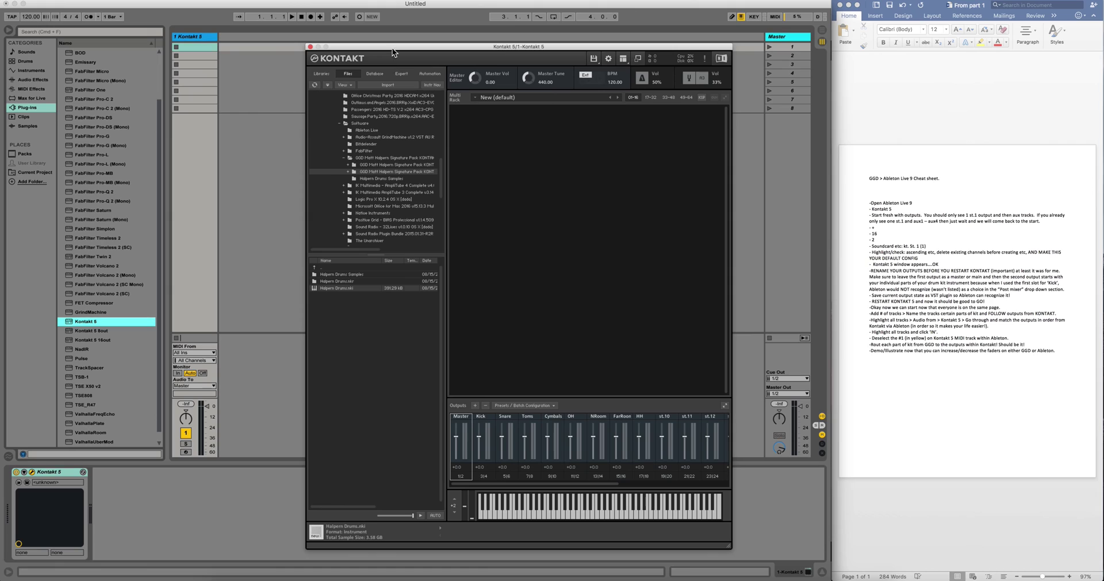
Step: Close the Kontakt window, delete the Kontakt 5 device from its track and load a new Kontakt 5 instance in its place
left_click(311, 46)
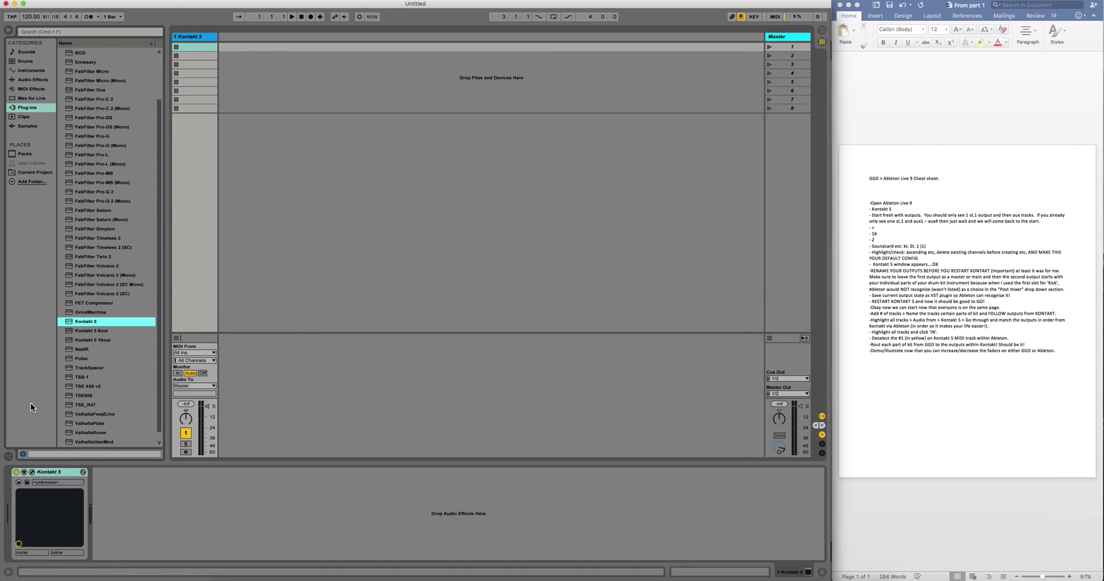
right_click(51, 473)
left_click(67, 513)
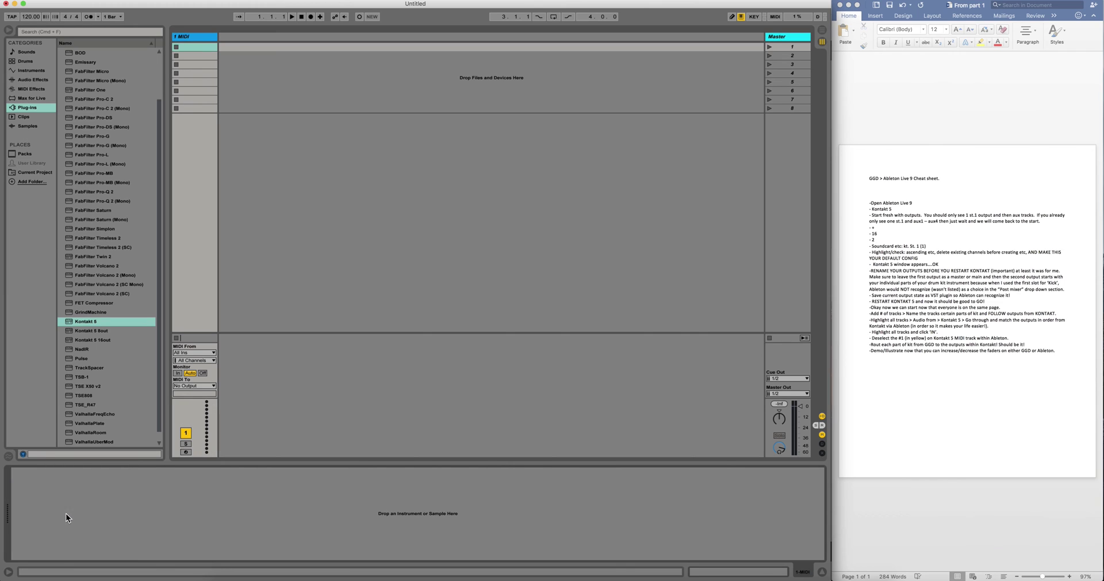
double_click(90, 321)
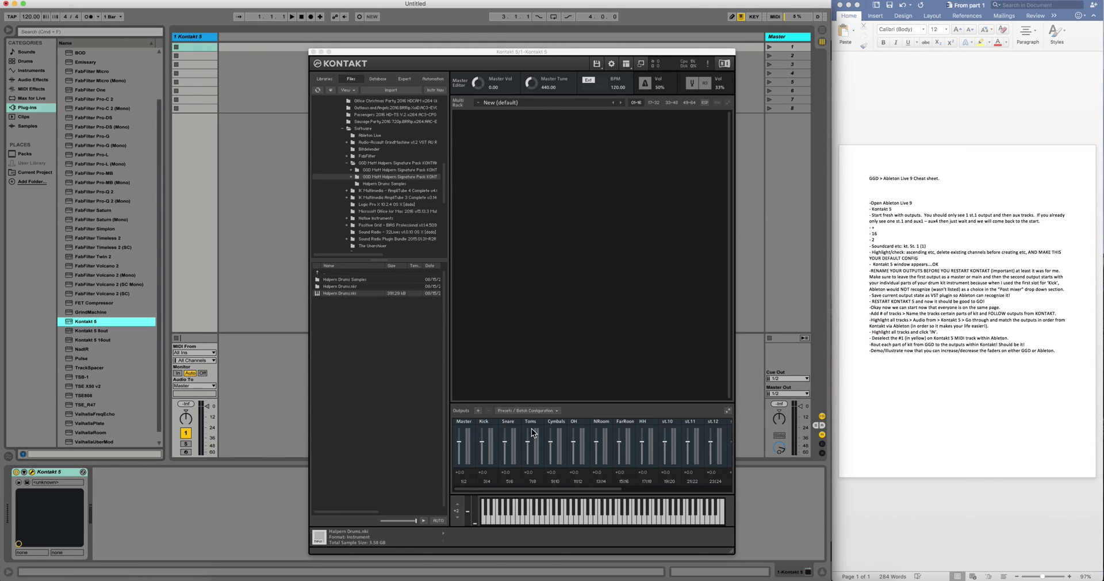
left_click(500, 289)
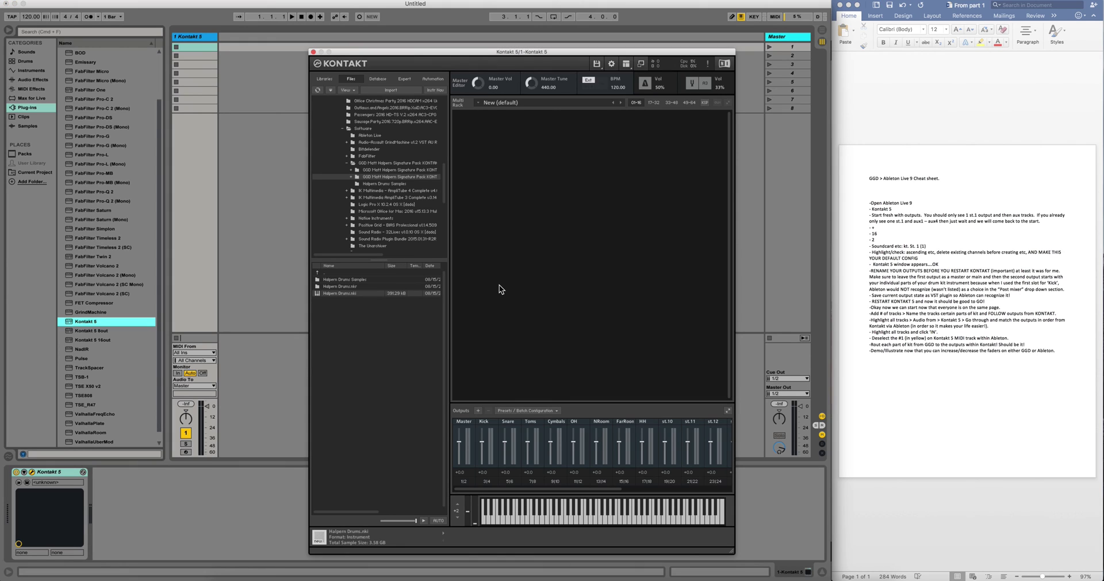
Step: Load the Halpern Drums instrument into Kontakt and paste the copied MIDI clip at the start of its track in Arrangement View
double_click(353, 293)
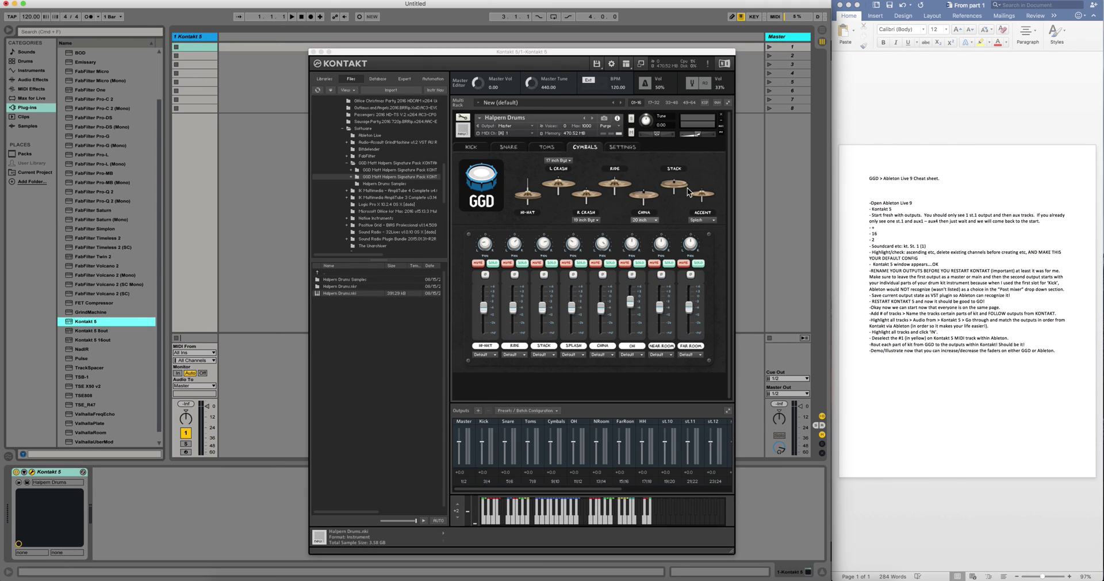
left_click(823, 30)
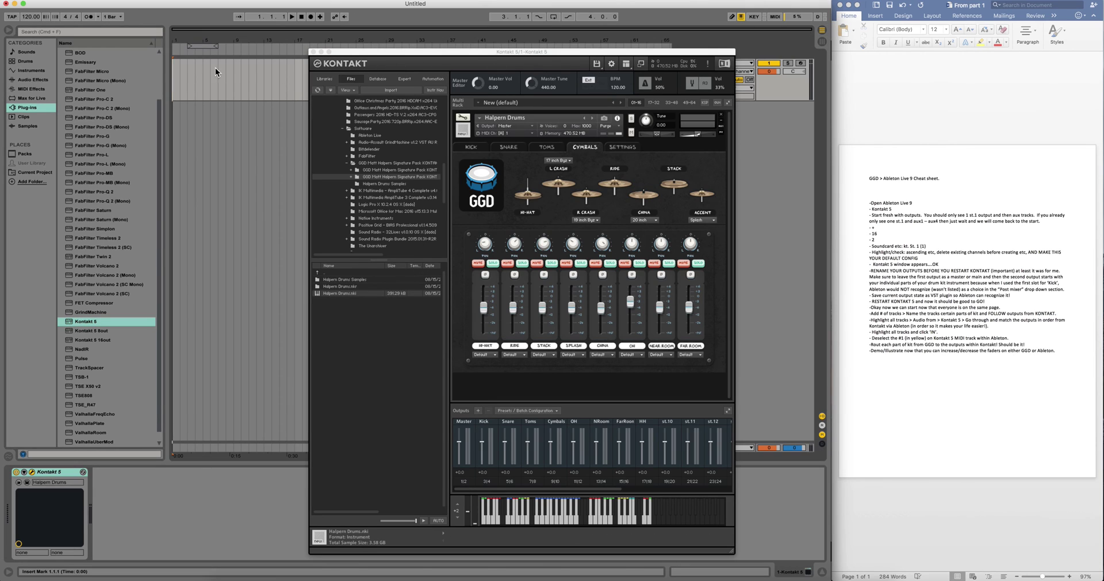
right_click(174, 74)
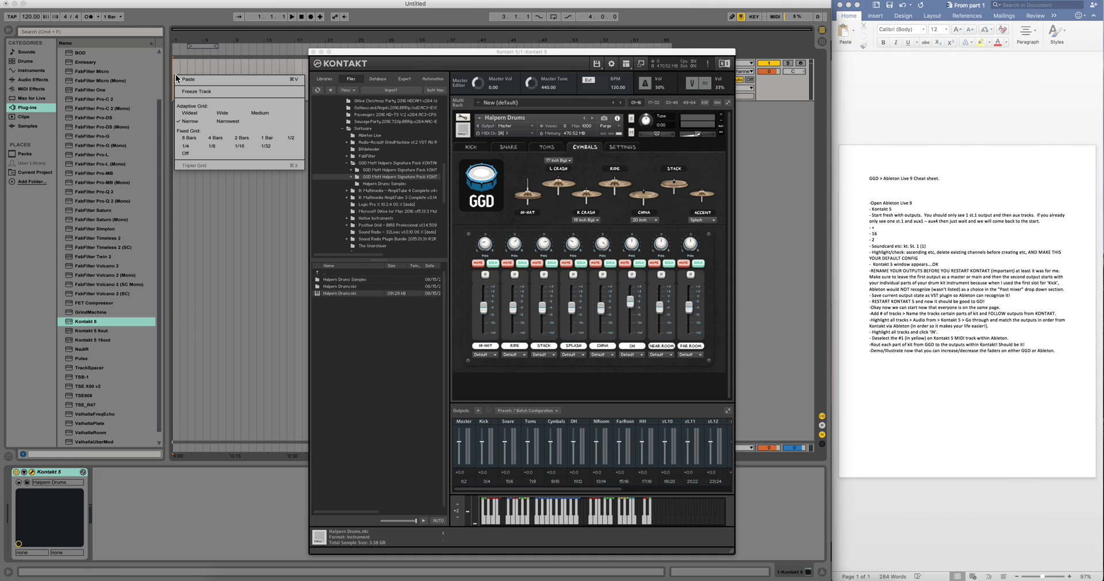
left_click(190, 81)
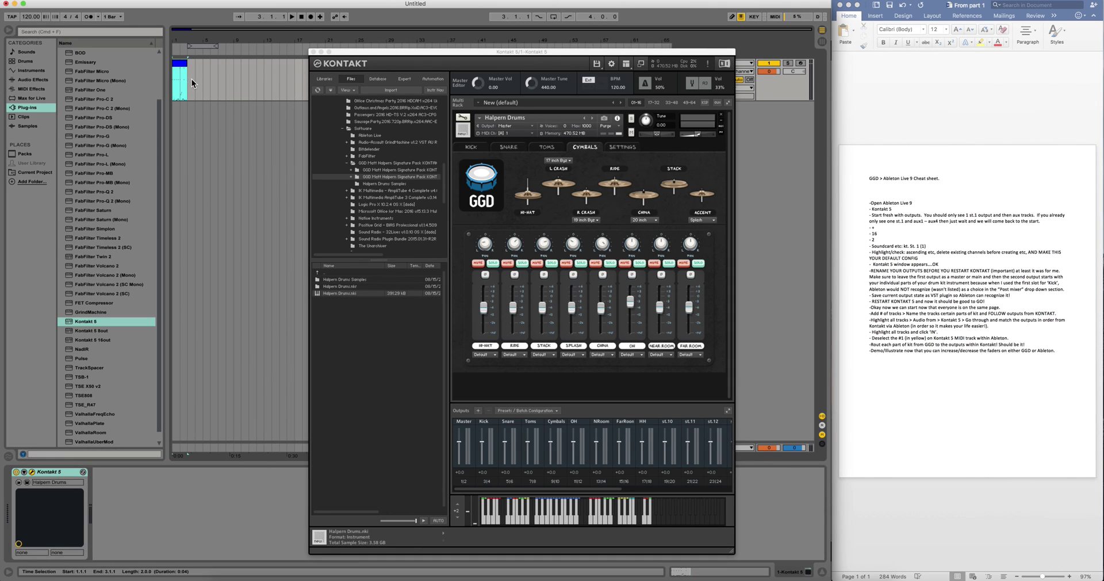
Step: Loop the pasted MIDI clip and play it back to check the drums through Kontakt's Master output
key("space")
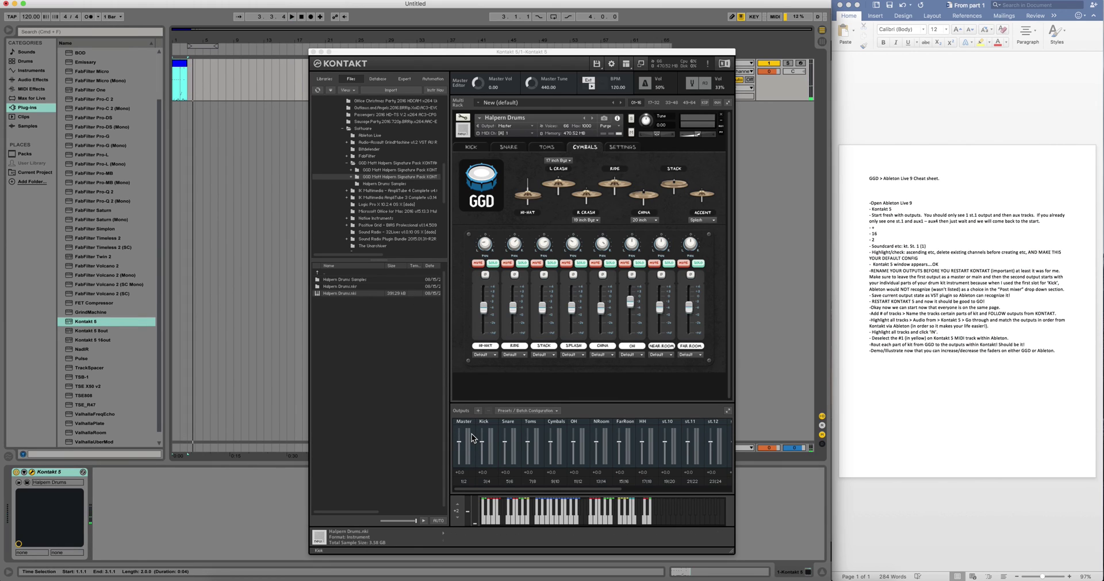
key("space")
right_click(179, 62)
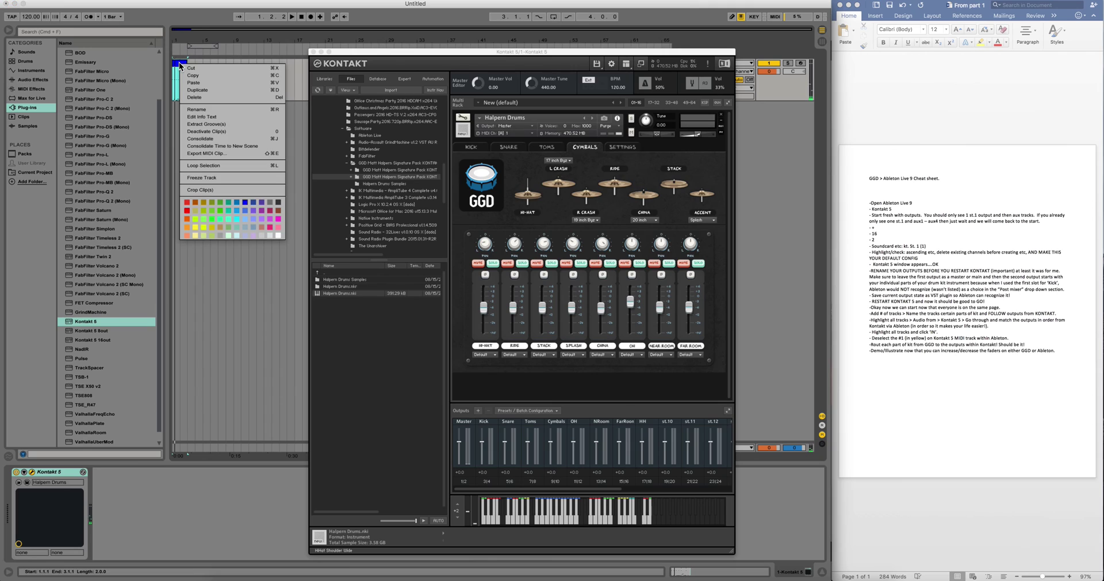
left_click(212, 163)
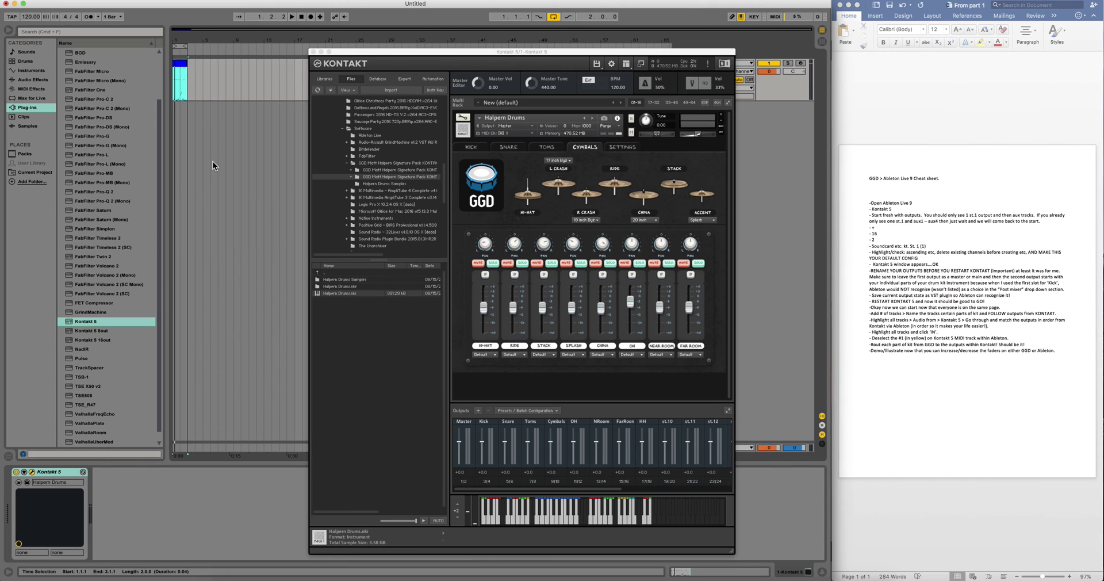
key("space")
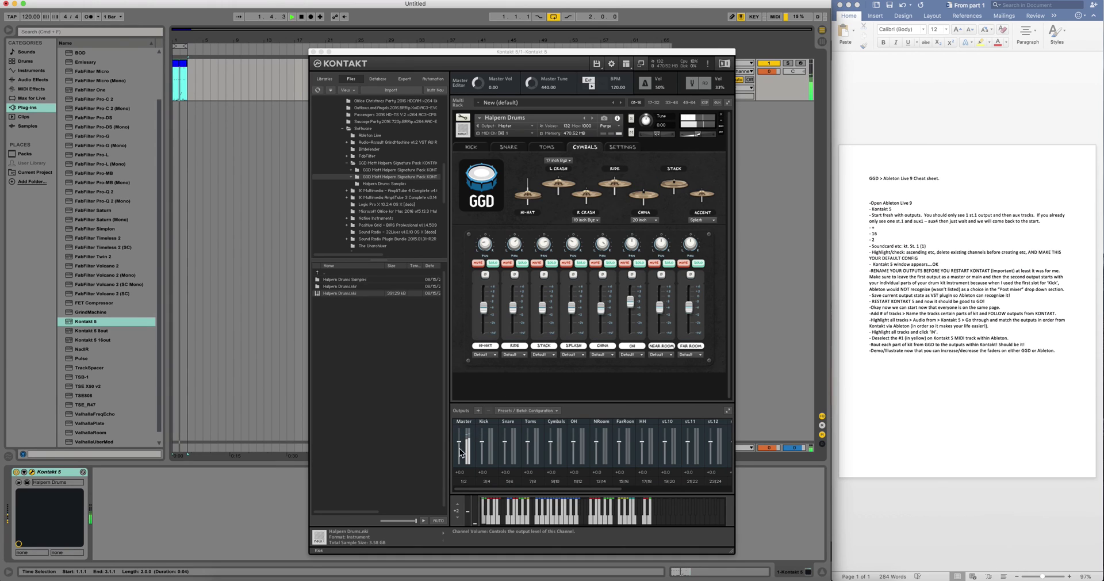
key("space")
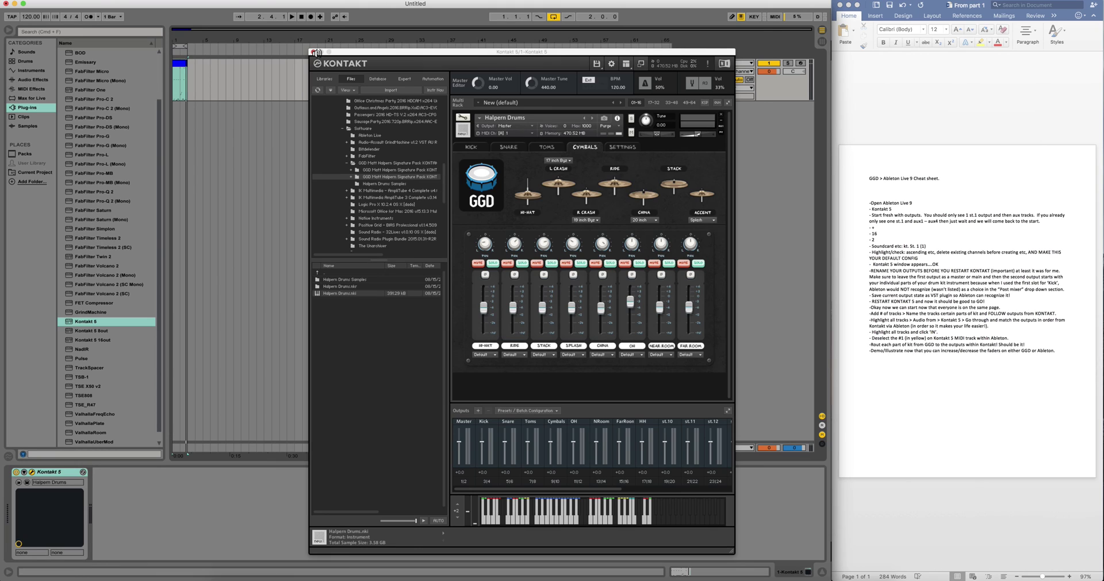
Step: Close the Kontakt window and insert nine audio tracks after the Kontakt 5 track in Session View
left_click(314, 52)
left_click(821, 41)
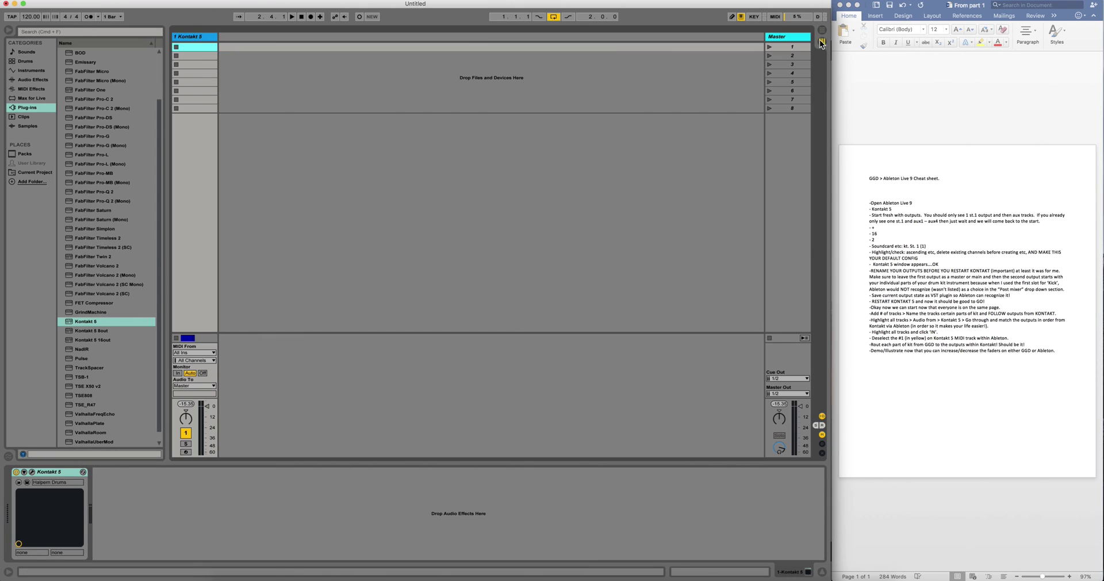
left_click(264, 223)
key("super+t")
key("super+t")
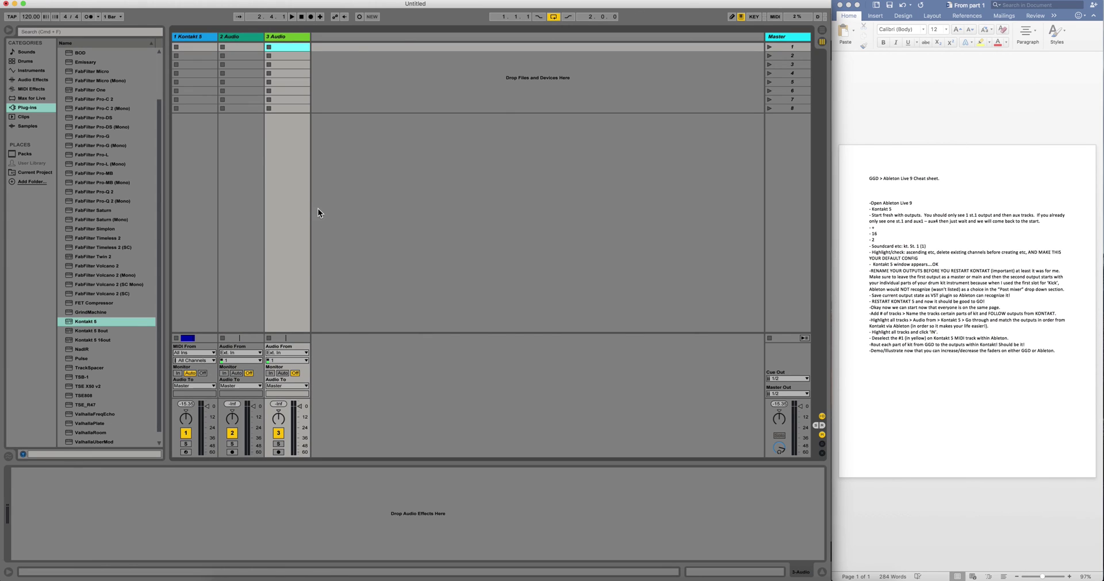
key("super+t")
key("super+t")
key("super+t")
key("super+t")
key("super+t")
key("super+t")
key("super+t")
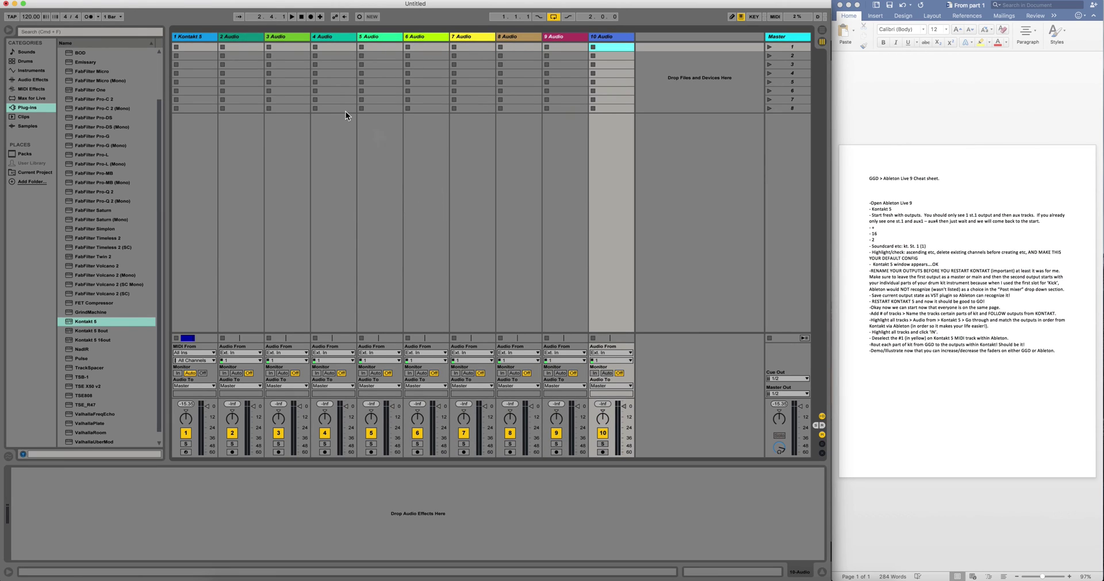
Step: Rename the first two audio tracks Kick and Snare
left_click(239, 37)
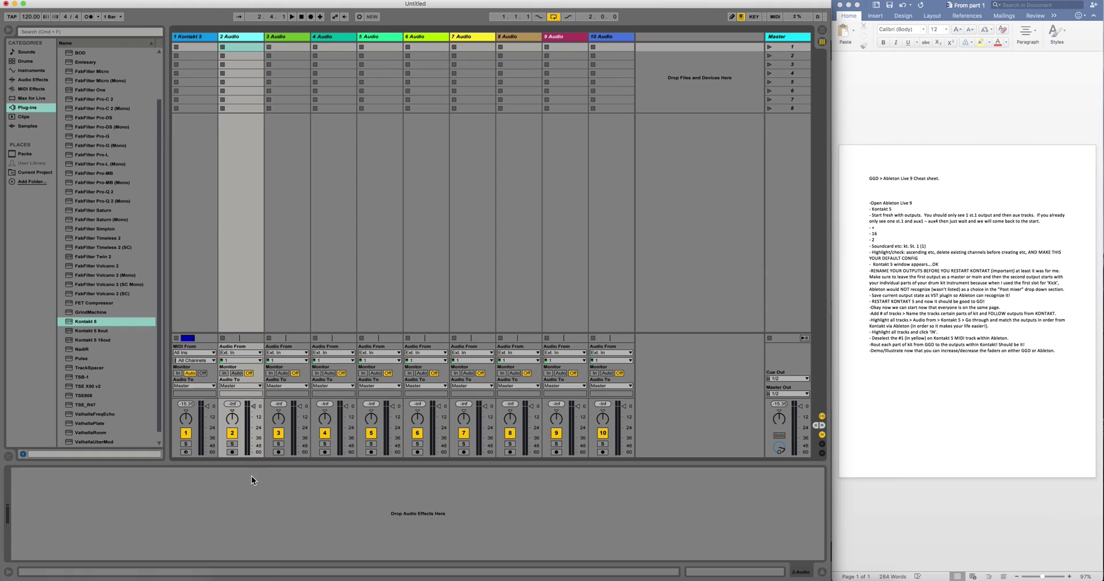
right_click(236, 37)
left_click(259, 76)
type("Kick")
key("Tab")
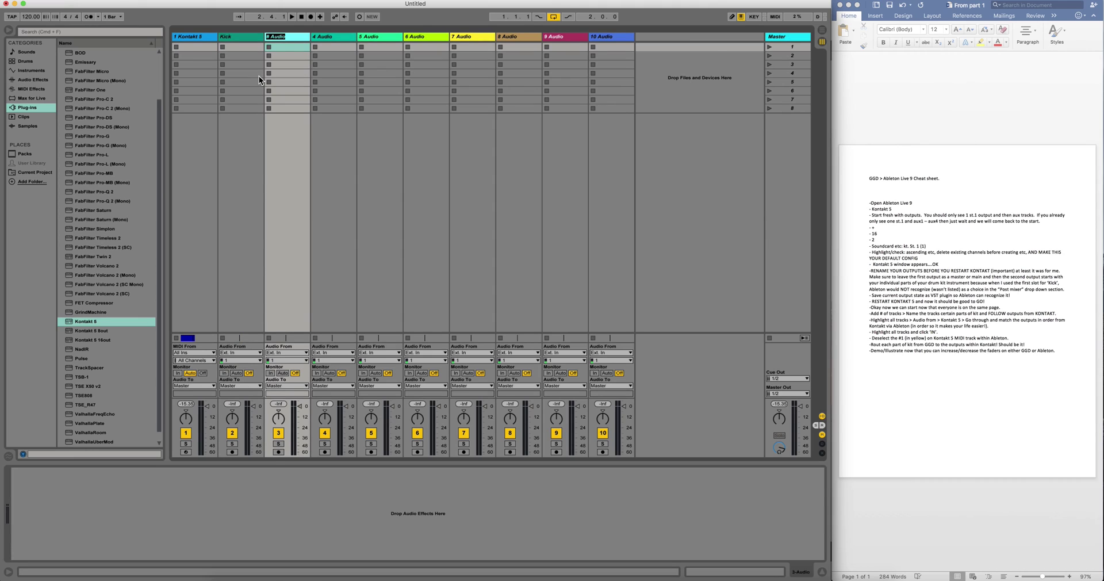
type("Snare")
key("Tab")
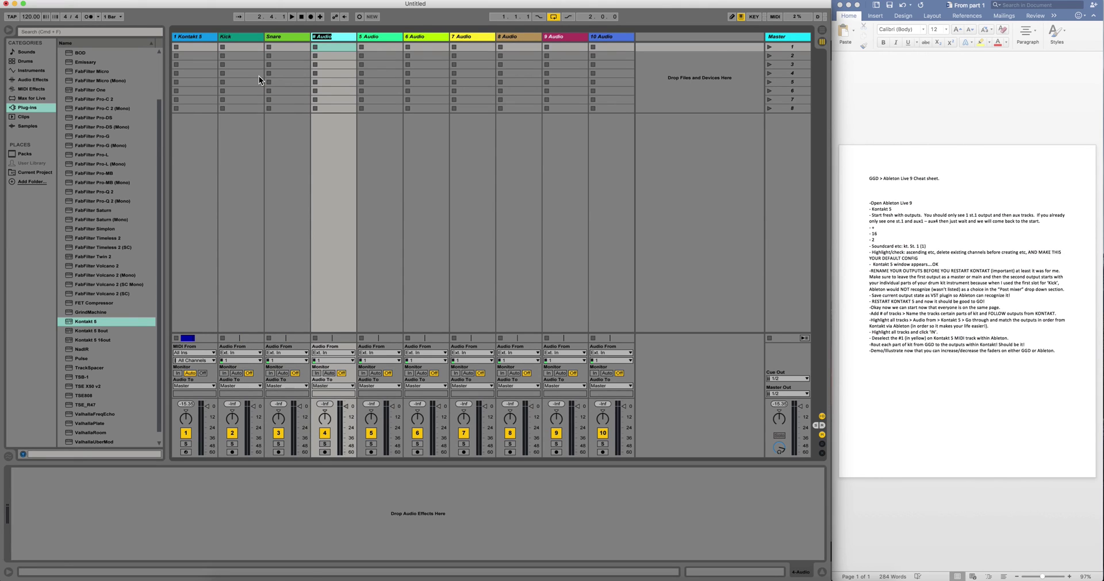
key("Escape")
key("Tab")
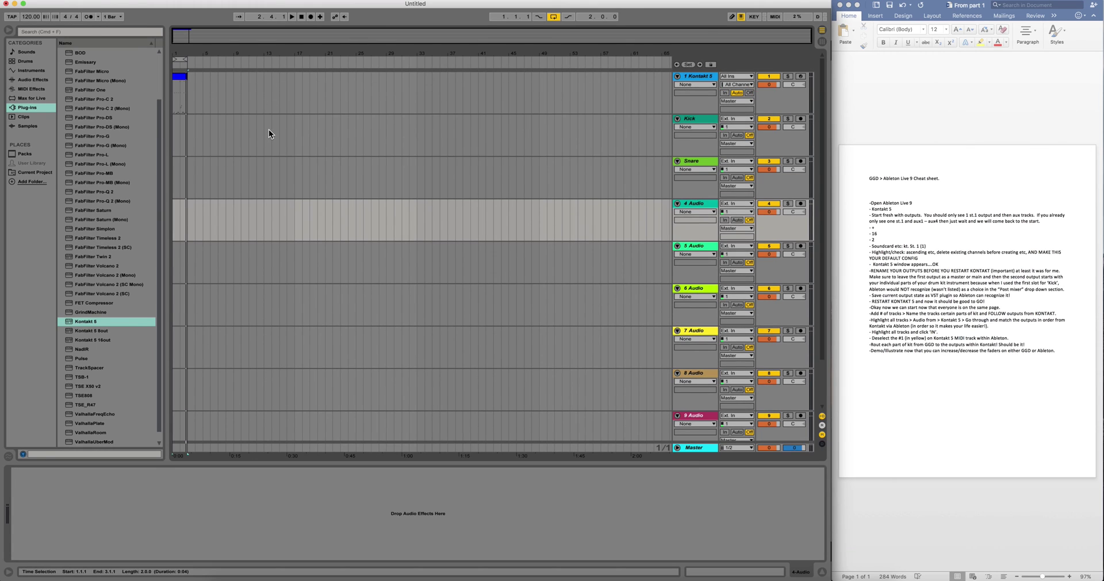
left_click(824, 41)
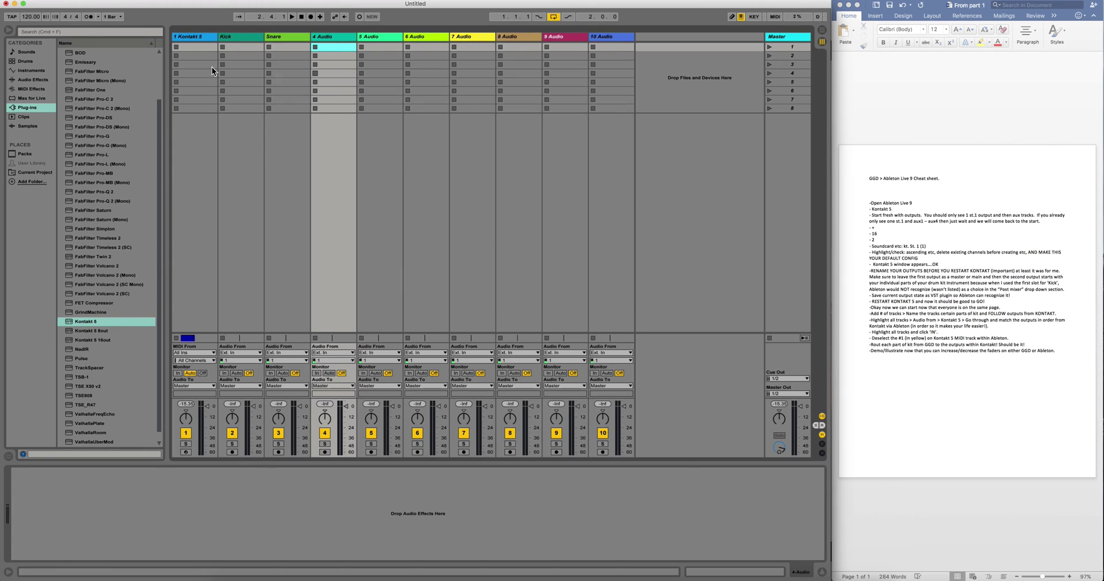
Step: Rename the audio track after Snare as Toms
right_click(333, 37)
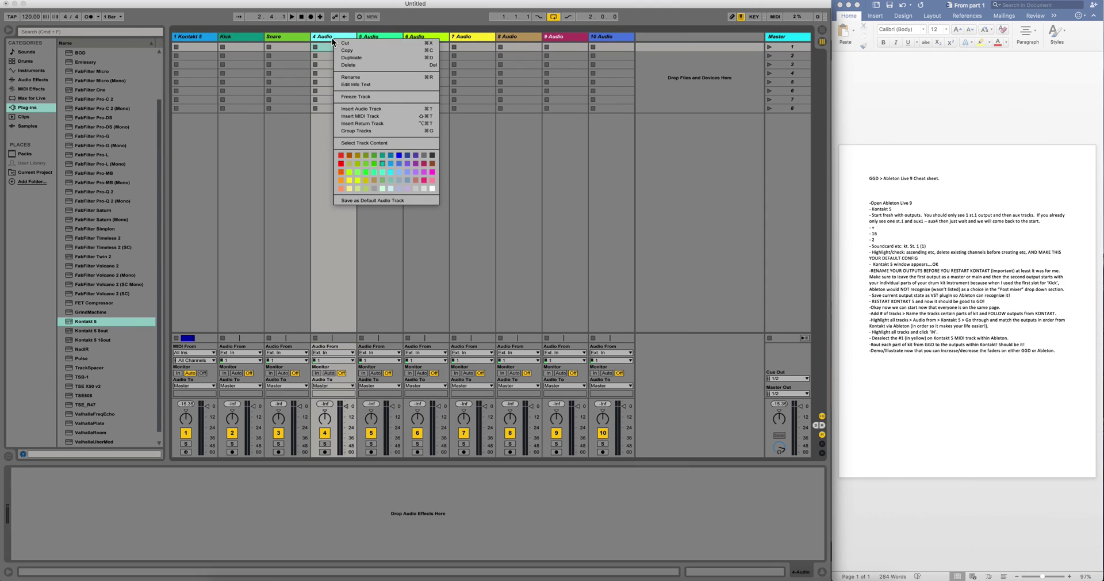
left_click(351, 73)
type("Toms")
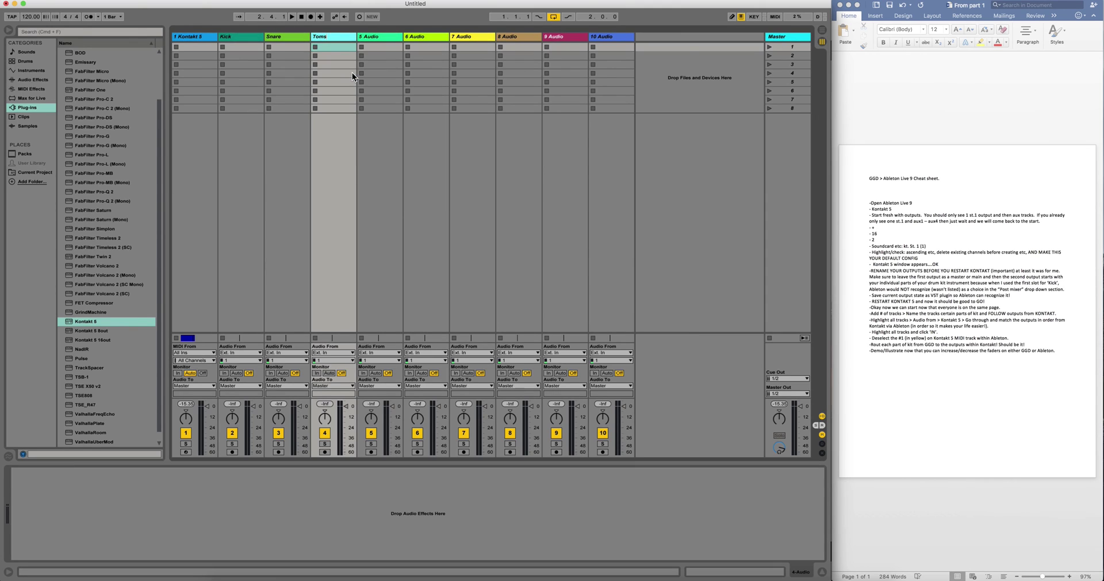
Step: Open the Kontakt window from its track to check the order of the output names, and close it again
left_click(198, 36)
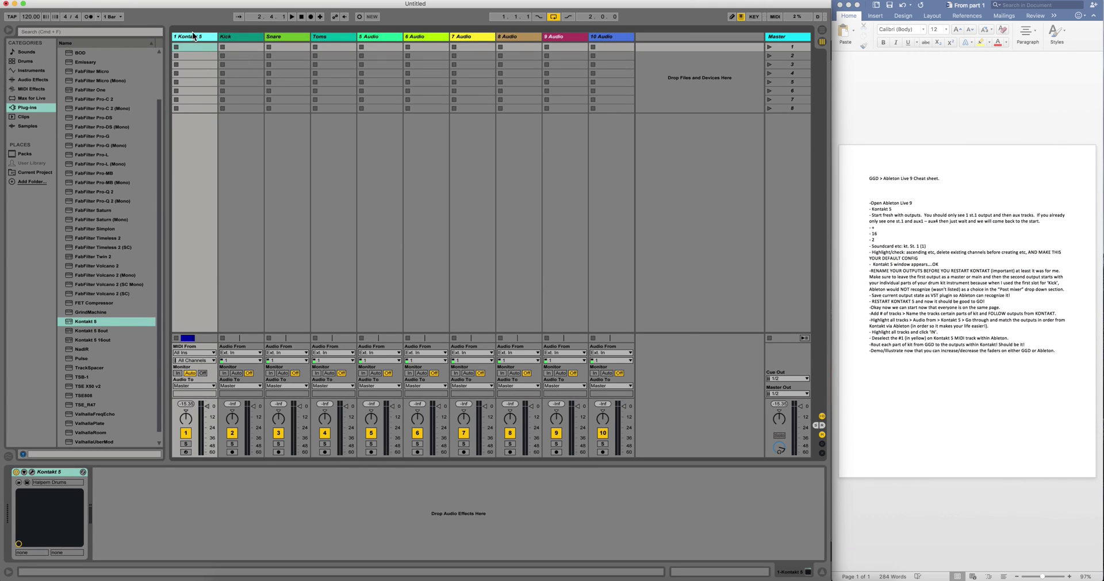
left_click(33, 472)
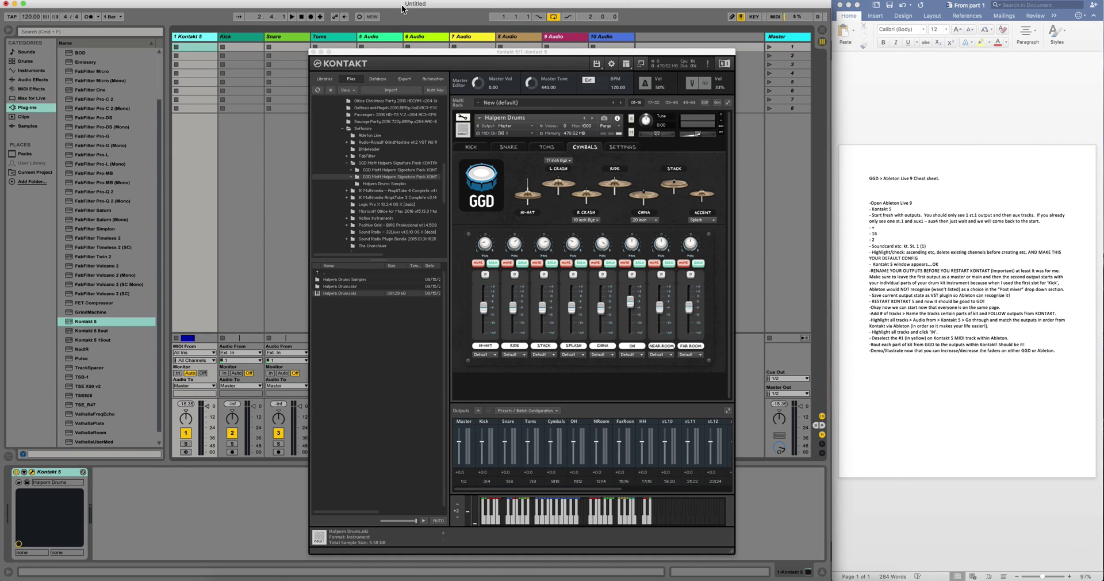
left_click(312, 52)
Step: Rename the five audio tracks after Toms in order as Cymbals, OH, nroom, froom and HH
left_click(369, 37)
right_click(370, 36)
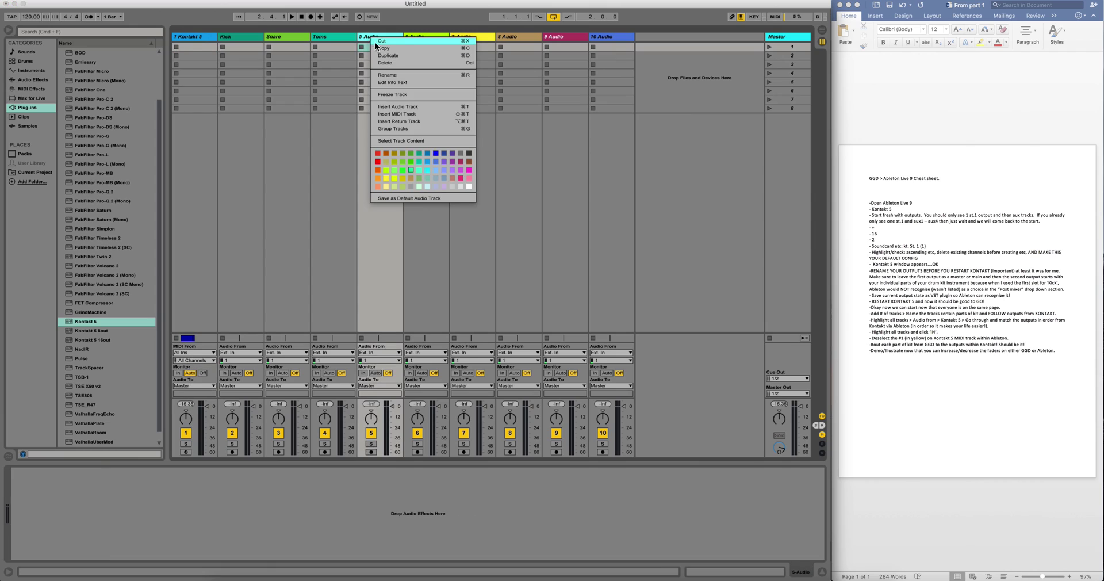
left_click(390, 75)
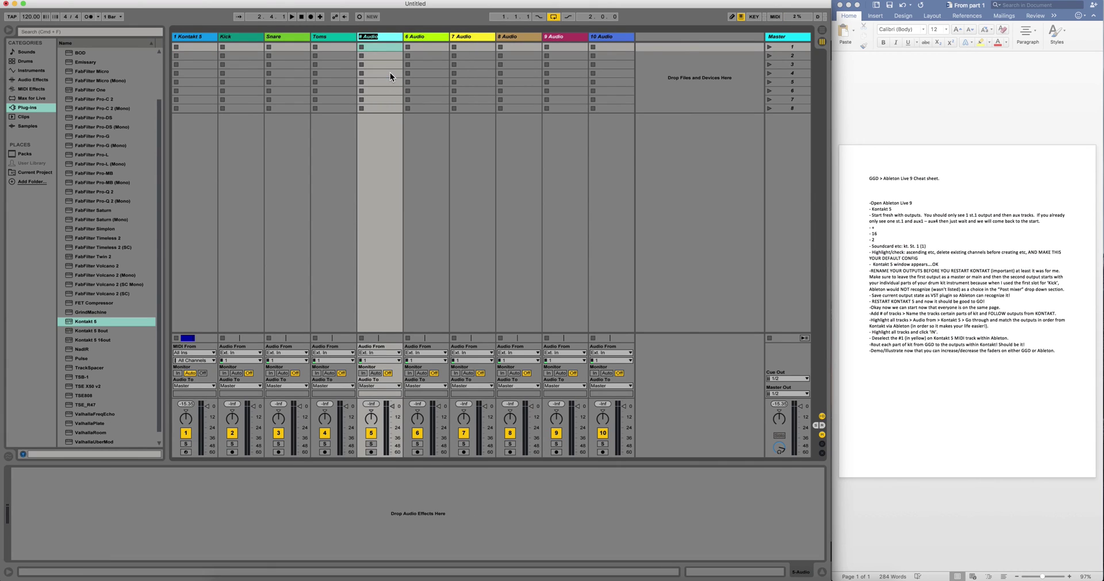
type("Cymbals")
key("Tab")
type("OH")
key("Tab")
type("n")
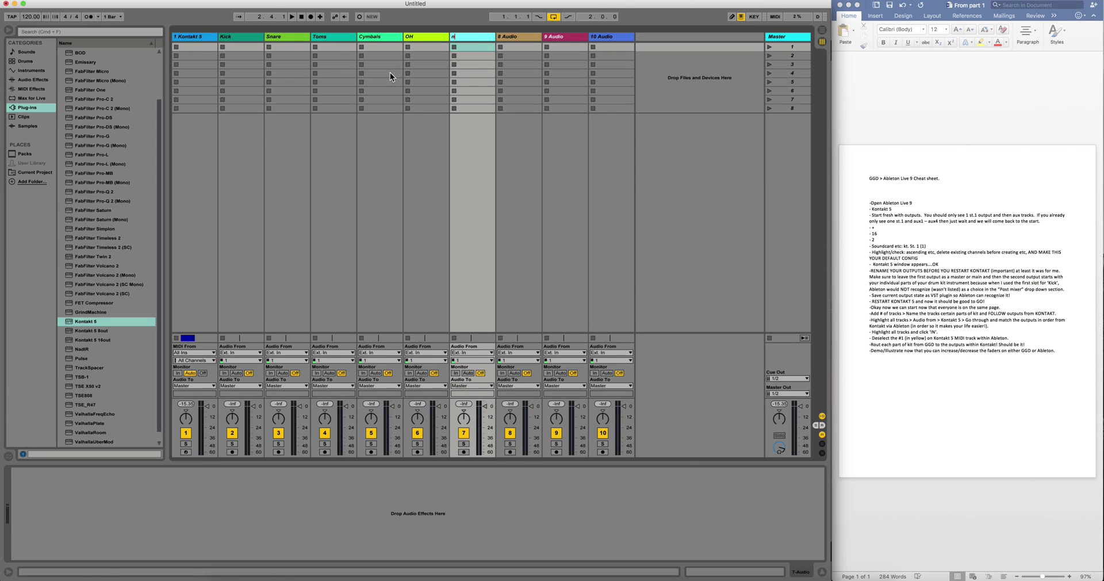
type("room")
key("Tab")
type("f")
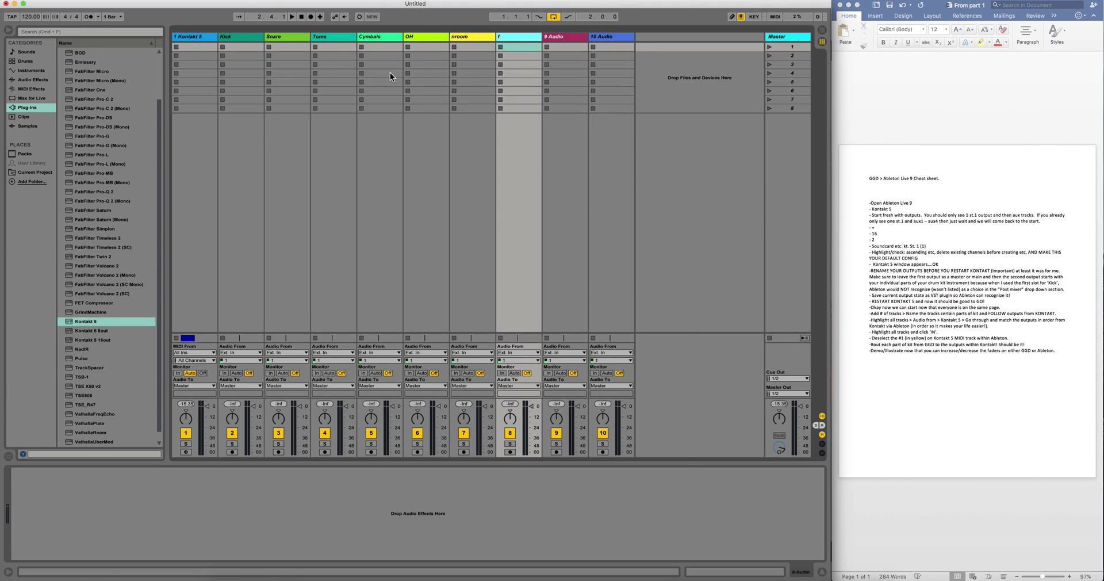
type("room")
key("Tab")
type("HH")
key("Tab")
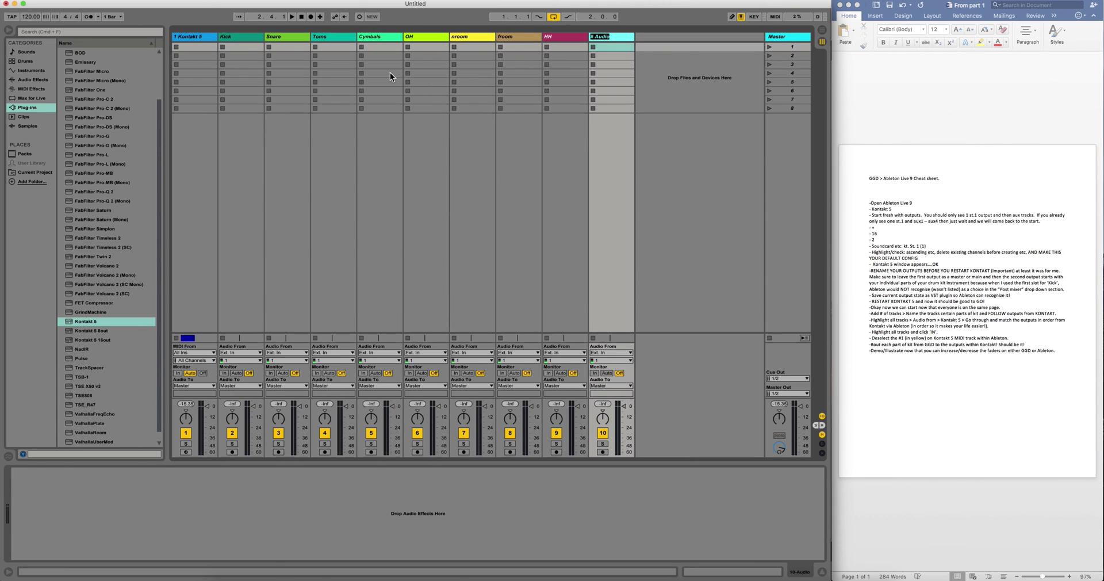
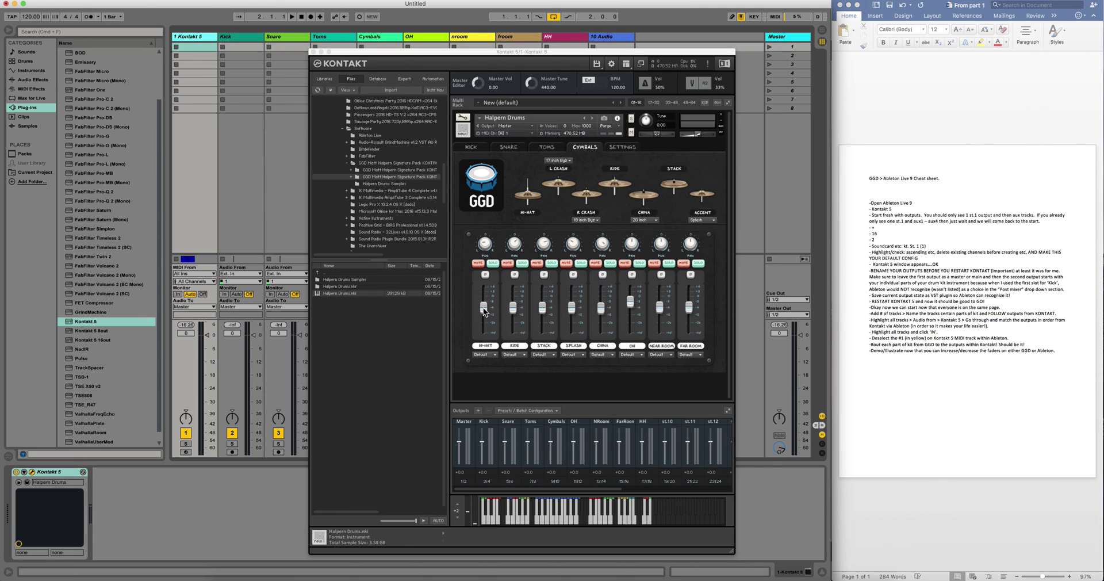
left_click_drag(483, 310, 486, 309)
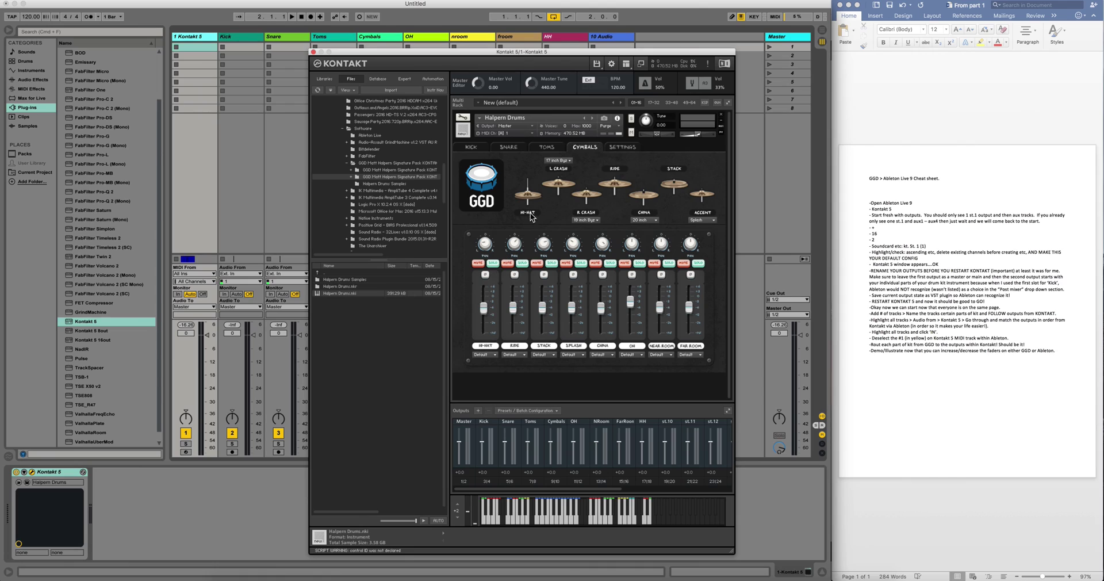
Step: Route the kick's close mic, OH, near room and far room channels to the Kick output in the Halpern Drums mixer
left_click(475, 148)
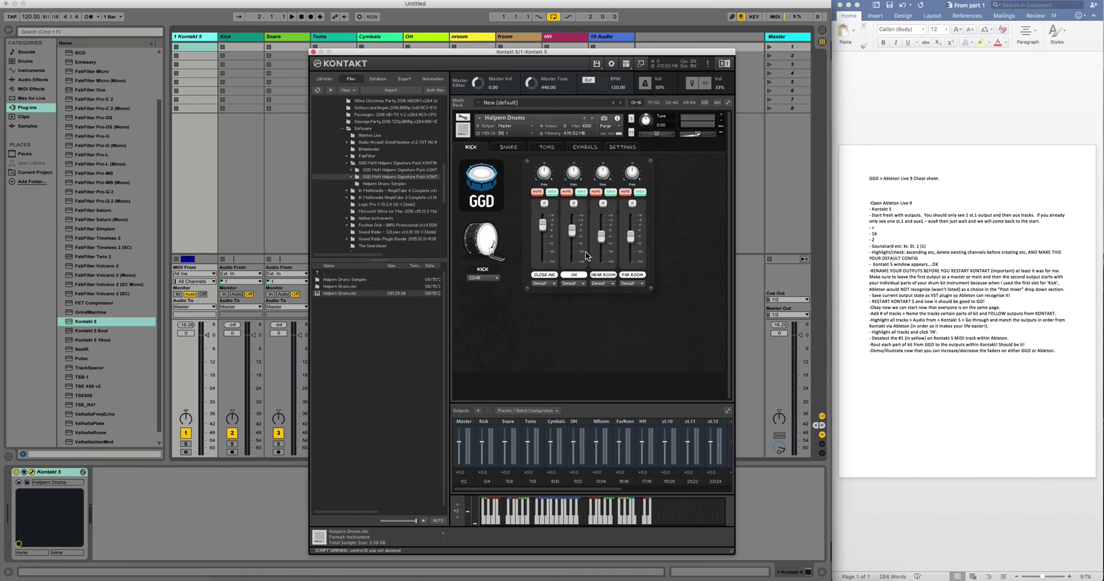
left_click(553, 285)
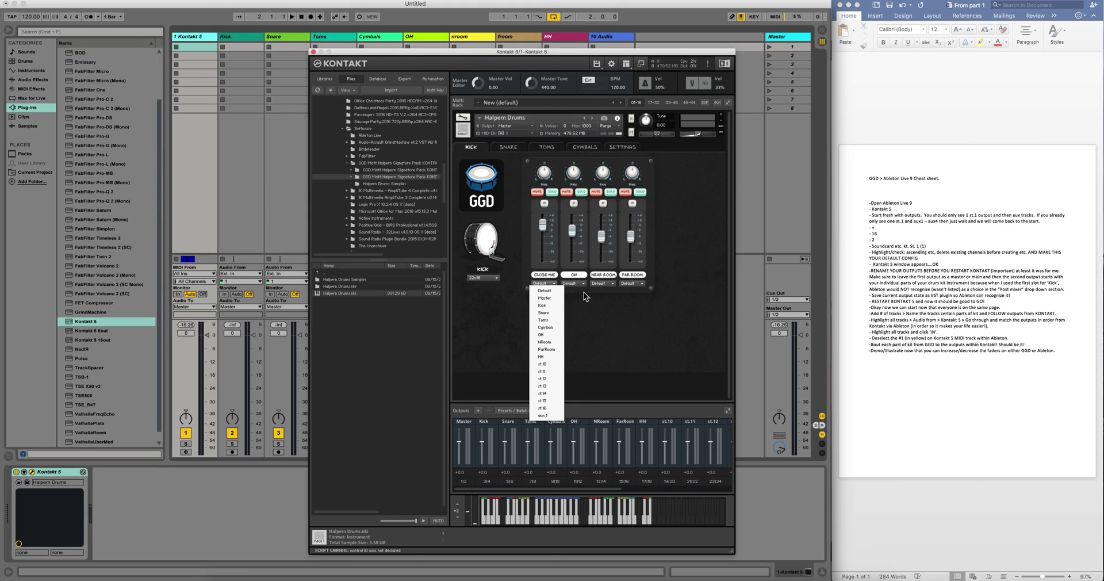
left_click(616, 309)
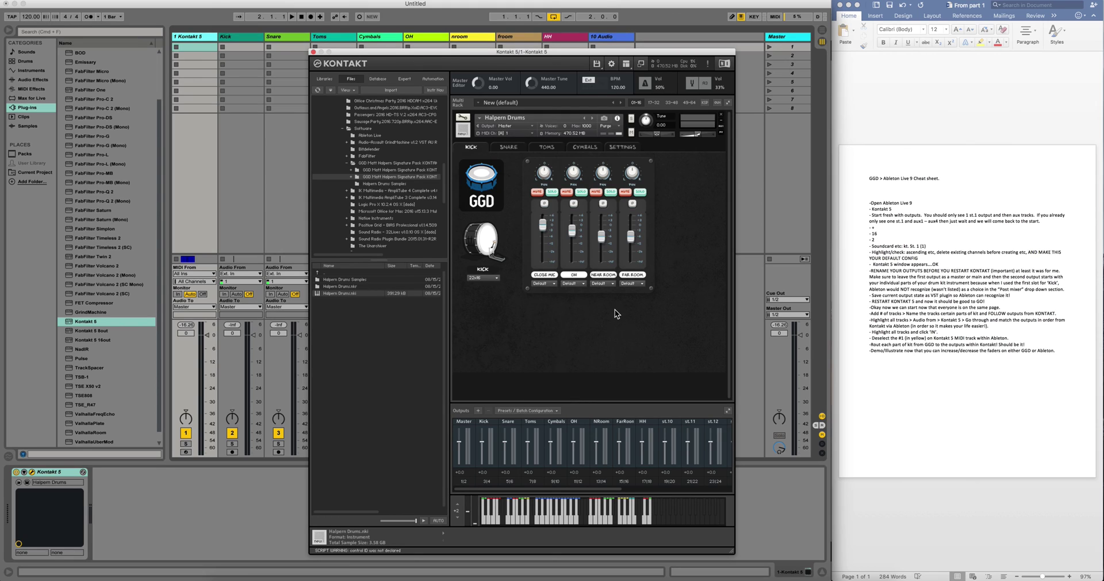
left_click(548, 285)
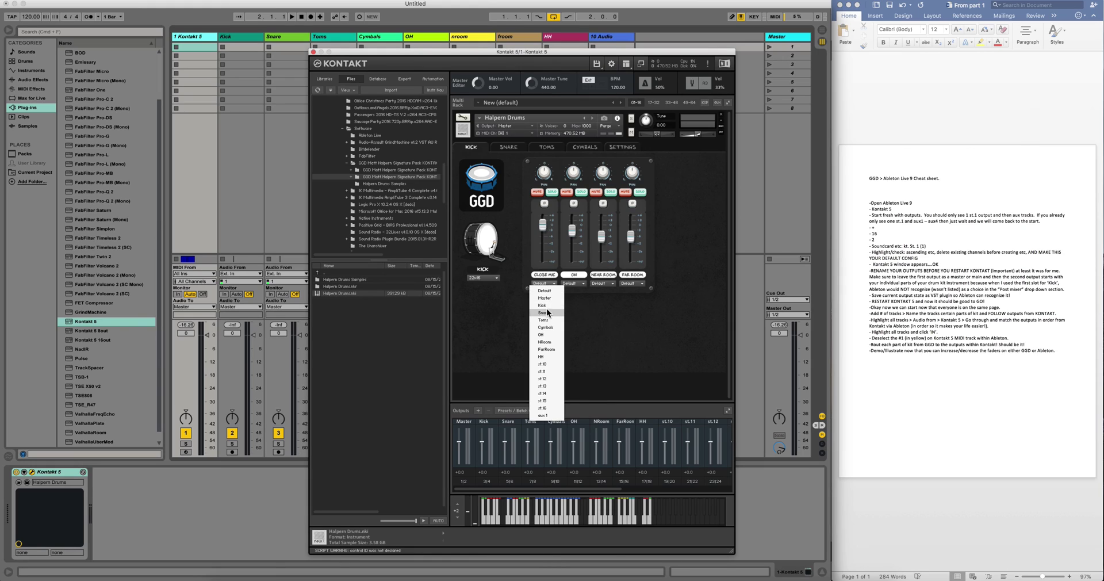
left_click(547, 305)
left_click(570, 284)
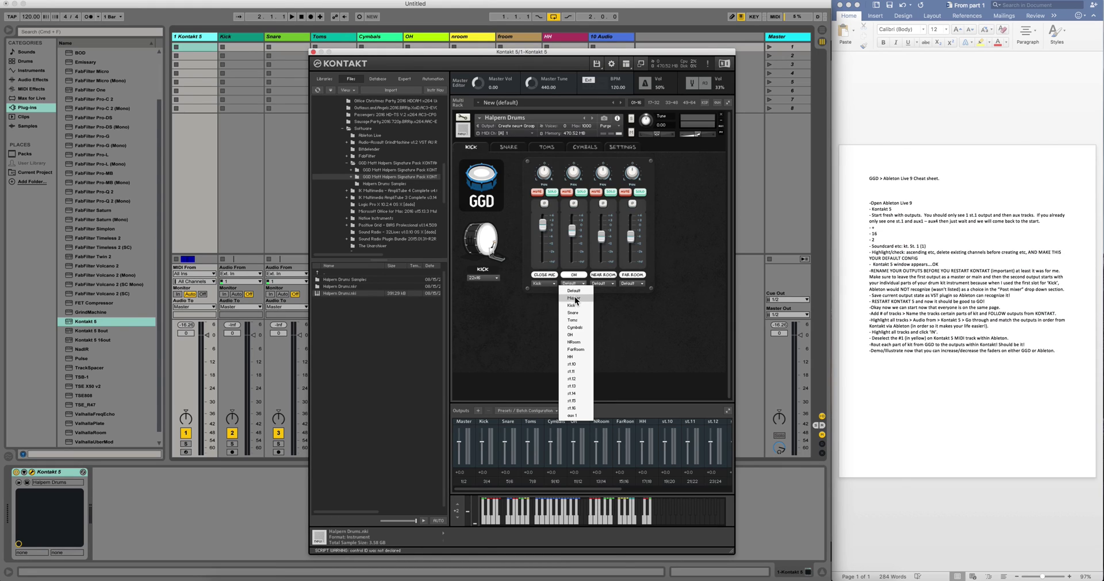
left_click(575, 305)
left_click(604, 284)
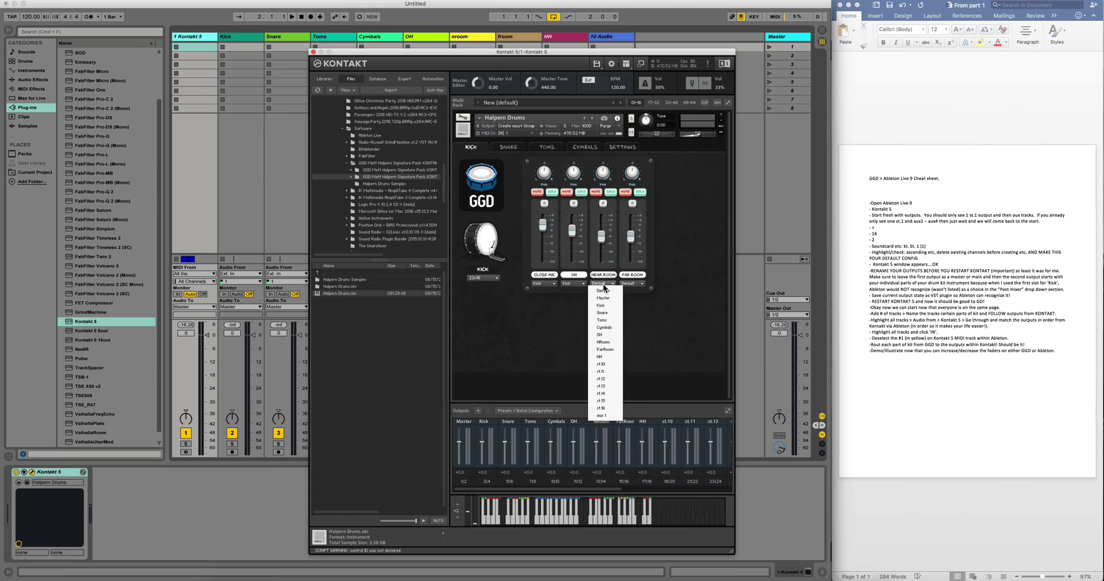
left_click(601, 305)
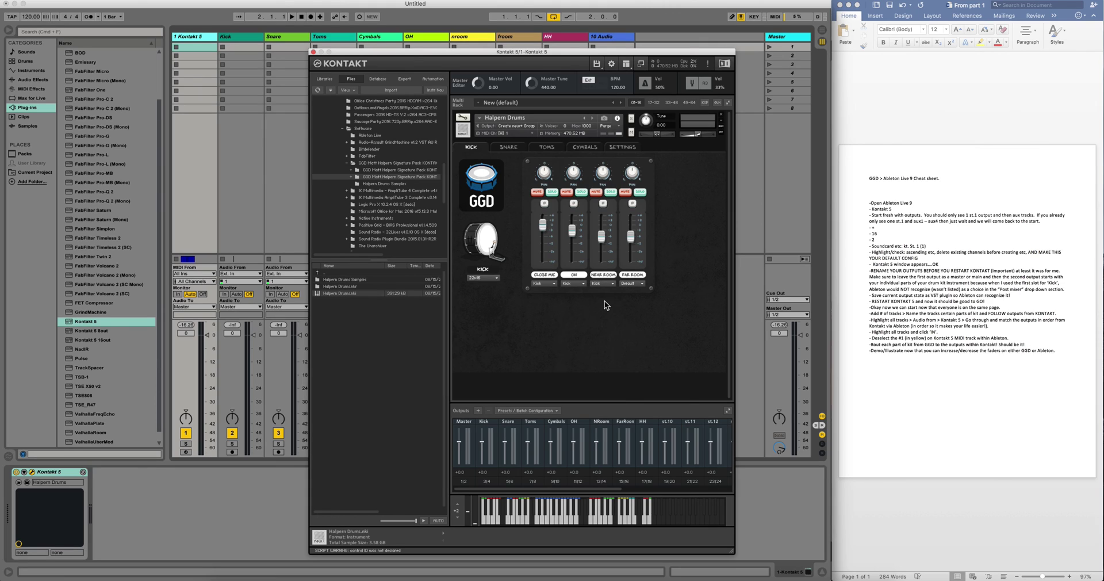
left_click(626, 283)
left_click(627, 307)
Step: Route the snare's two top mics and its bottom mic to the Snare output
left_click(508, 148)
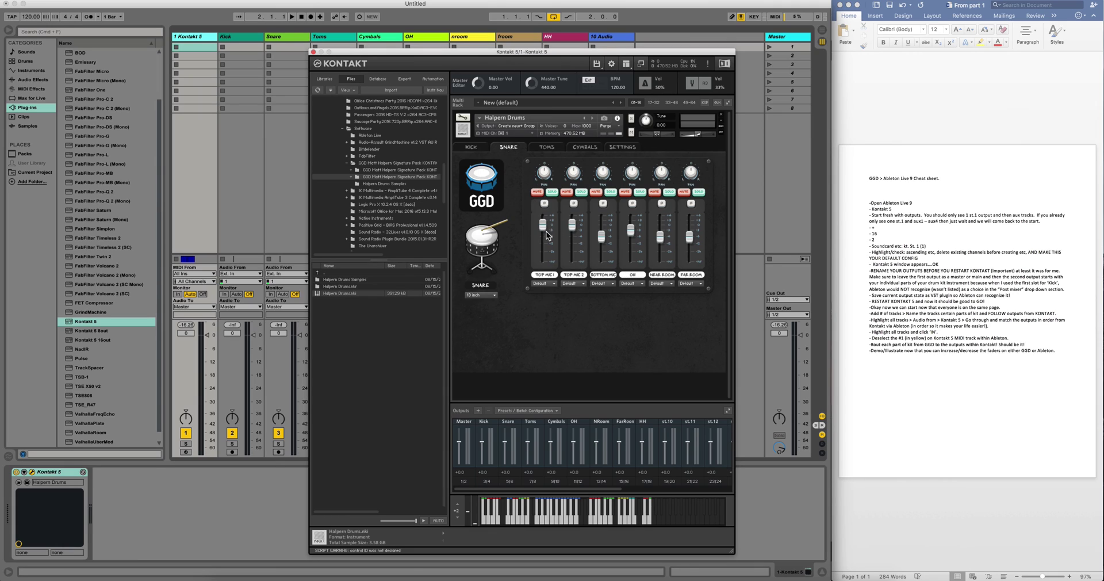
left_click(552, 283)
left_click(550, 312)
left_click(573, 283)
left_click(575, 313)
left_click(602, 283)
left_click(608, 313)
Step: Route the snare's OH, near room and far room channels to the OH, NRoom and FarRoom outputs respectively
left_click(639, 282)
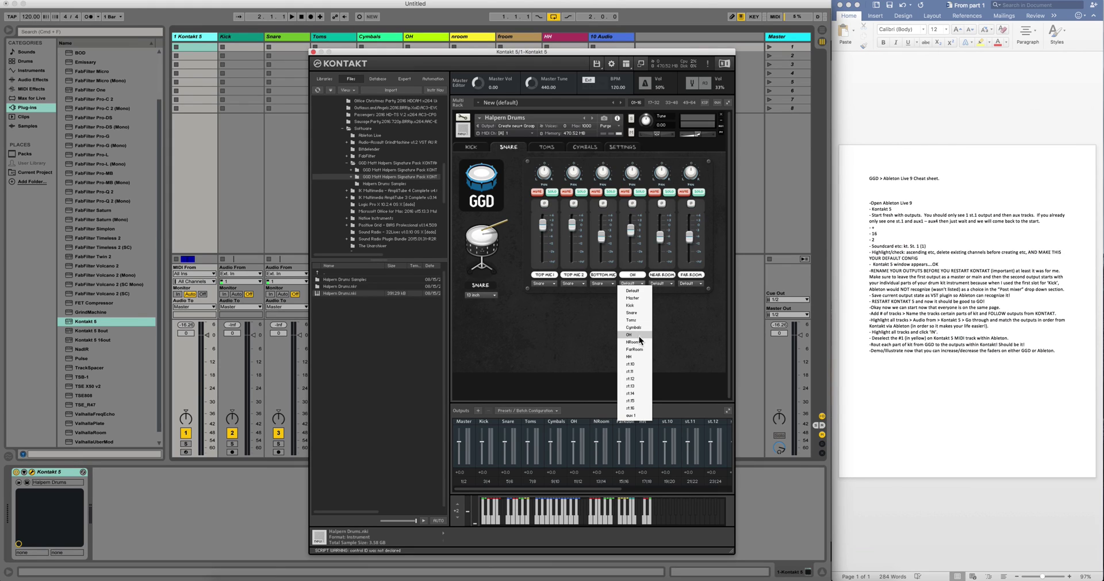
left_click(639, 336)
left_click(661, 283)
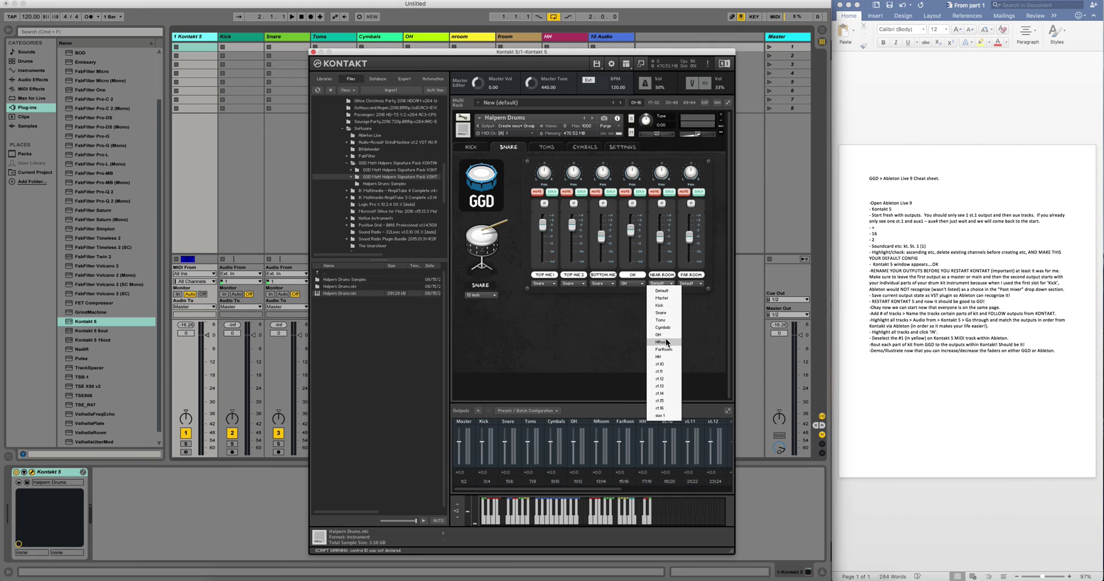
left_click(666, 342)
left_click(691, 283)
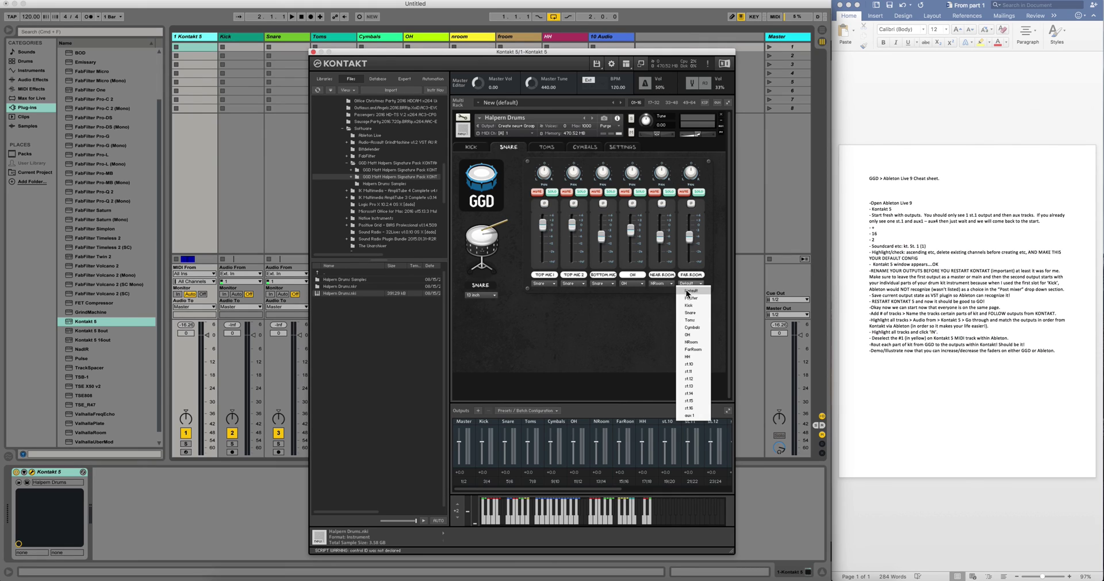
left_click(692, 349)
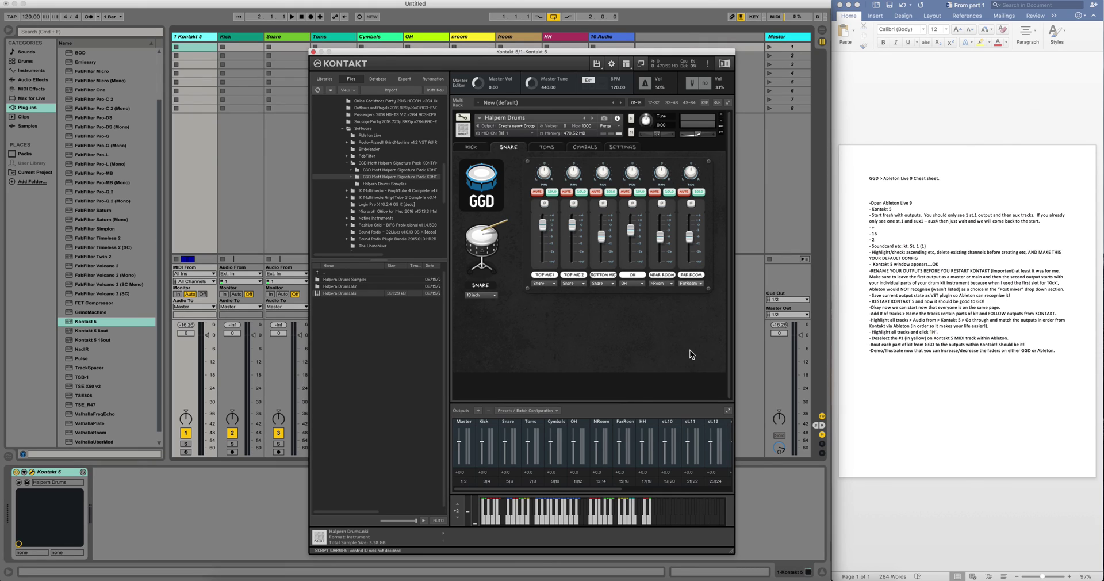
Step: Route the Rack 1, Rack 2, Floor 1 and Floor 2 tom channels to the Toms output
left_click(548, 148)
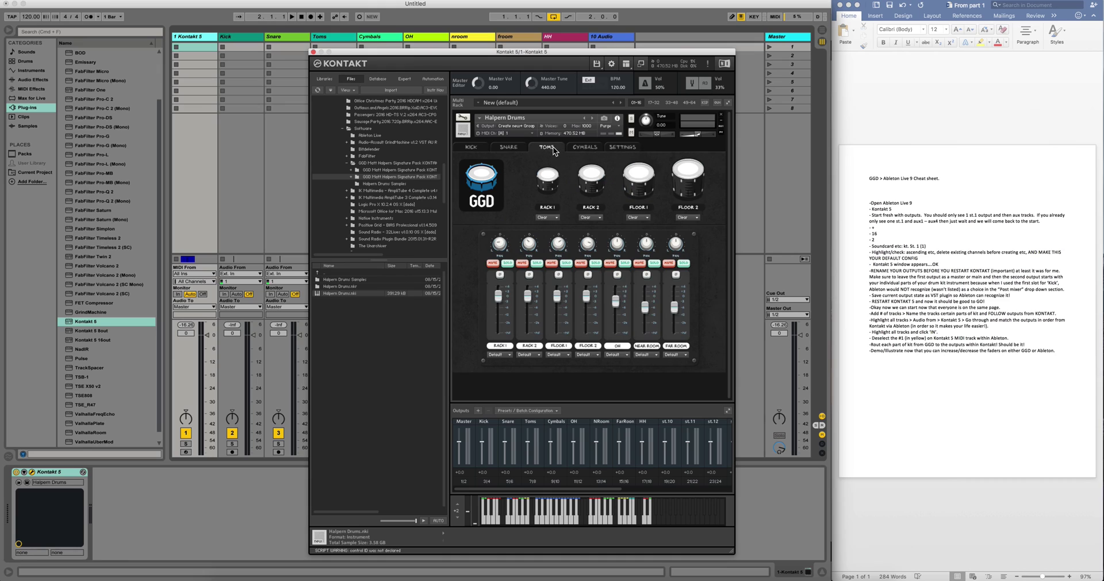
left_click(499, 354)
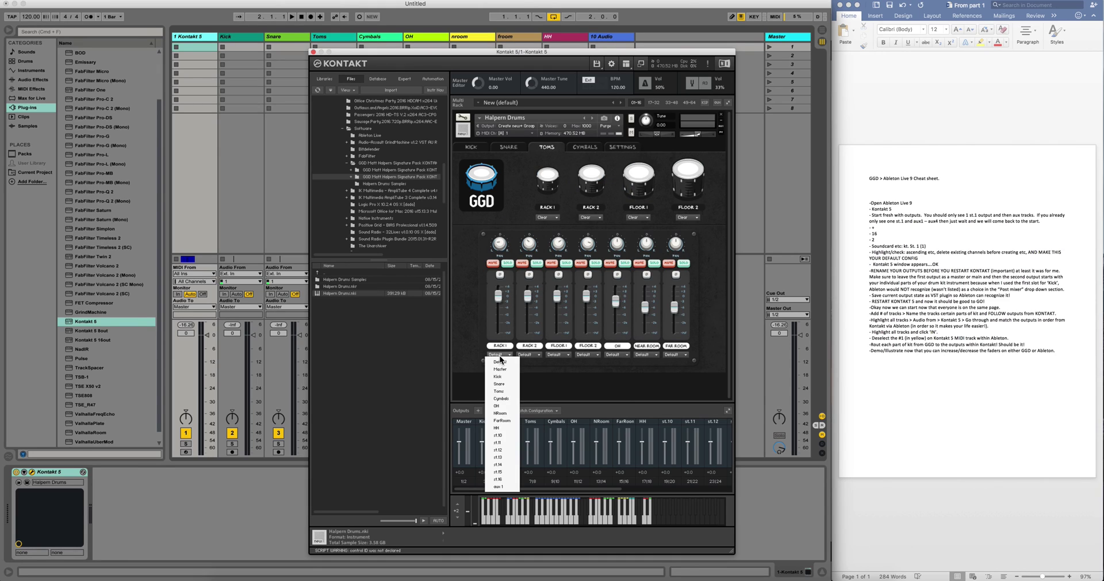
left_click(499, 391)
left_click(528, 355)
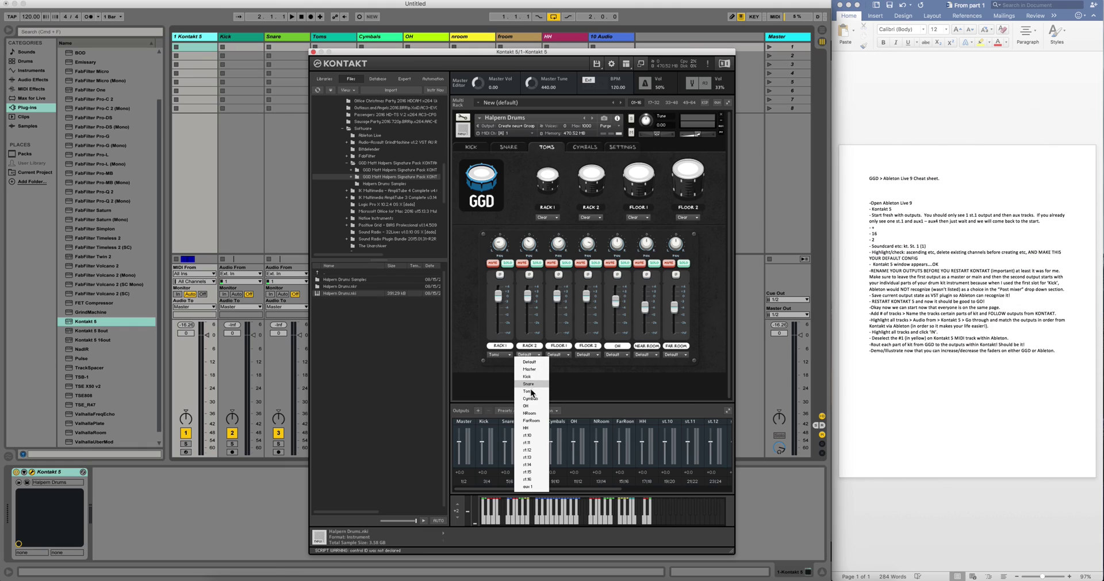
left_click(530, 391)
left_click(560, 354)
left_click(562, 392)
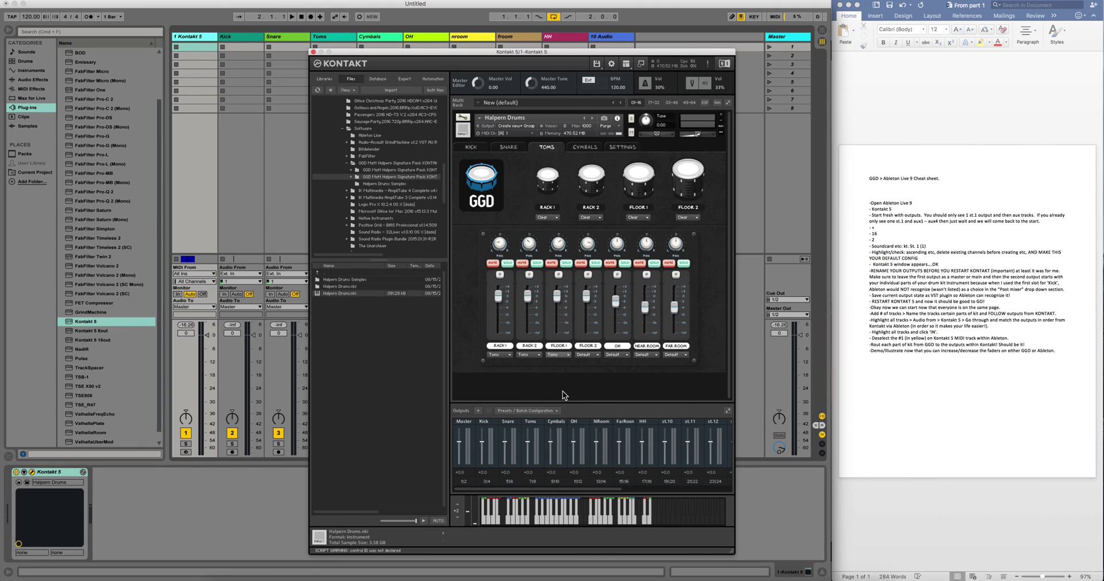
left_click(586, 356)
left_click(592, 392)
Step: Route the toms' OH, near room and far room channels to the OH, NRoom and FarRoom outputs respectively
left_click(613, 355)
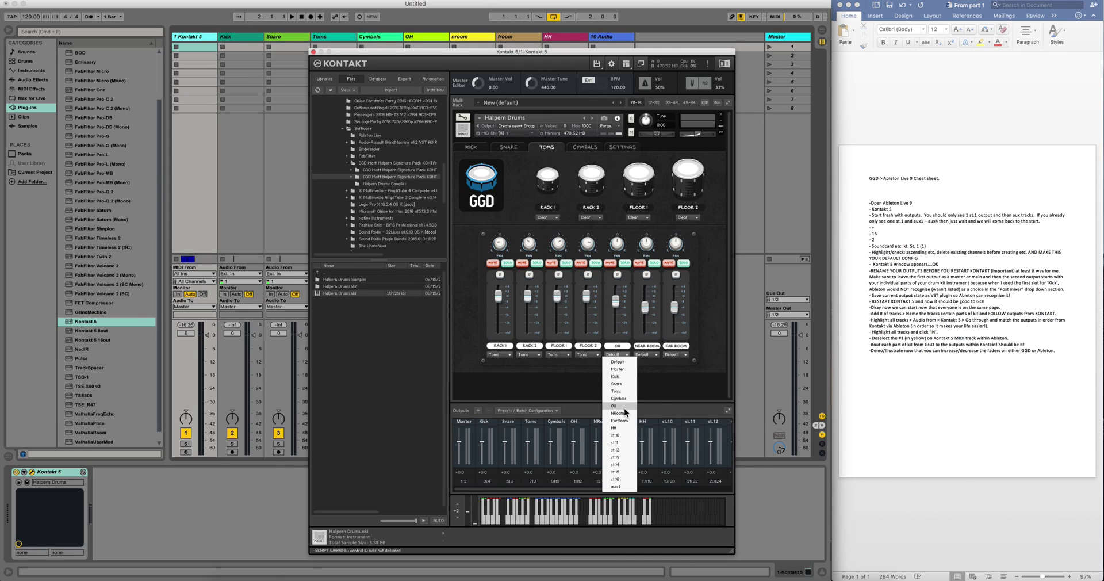
left_click(625, 407)
left_click(645, 354)
left_click(647, 413)
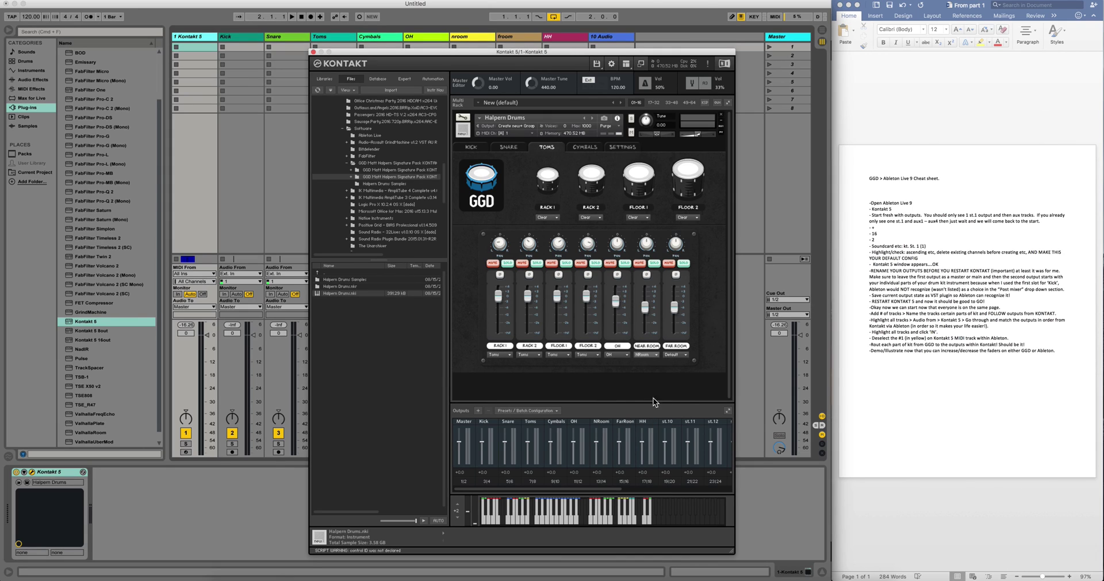
left_click(676, 354)
left_click(678, 420)
Step: Route the hi-hat channel to the HH output and the ride, stack, splash and china channels to the Cymbals output
left_click(589, 148)
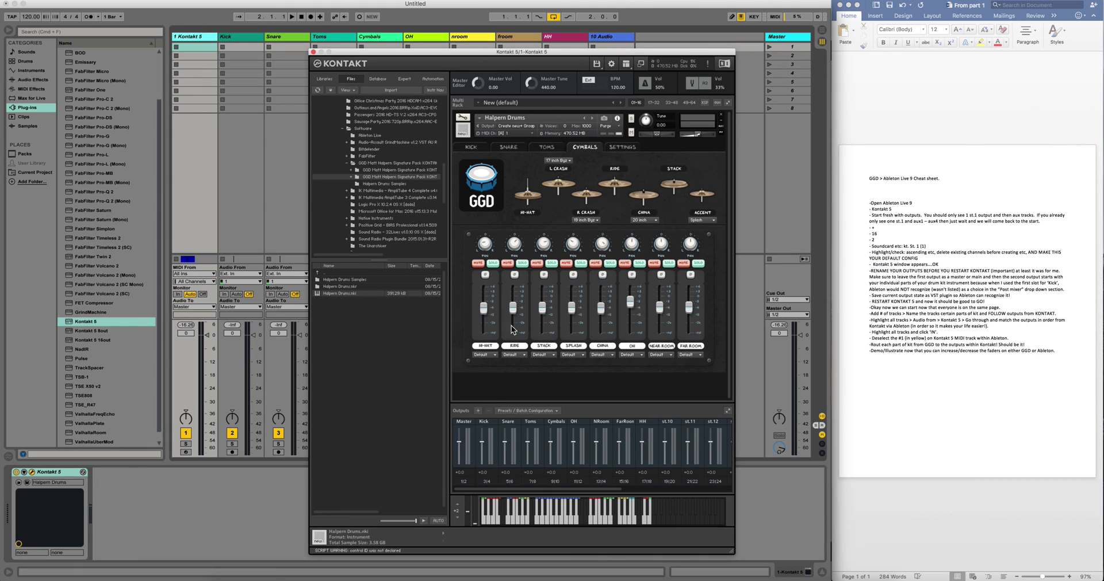
left_click(492, 354)
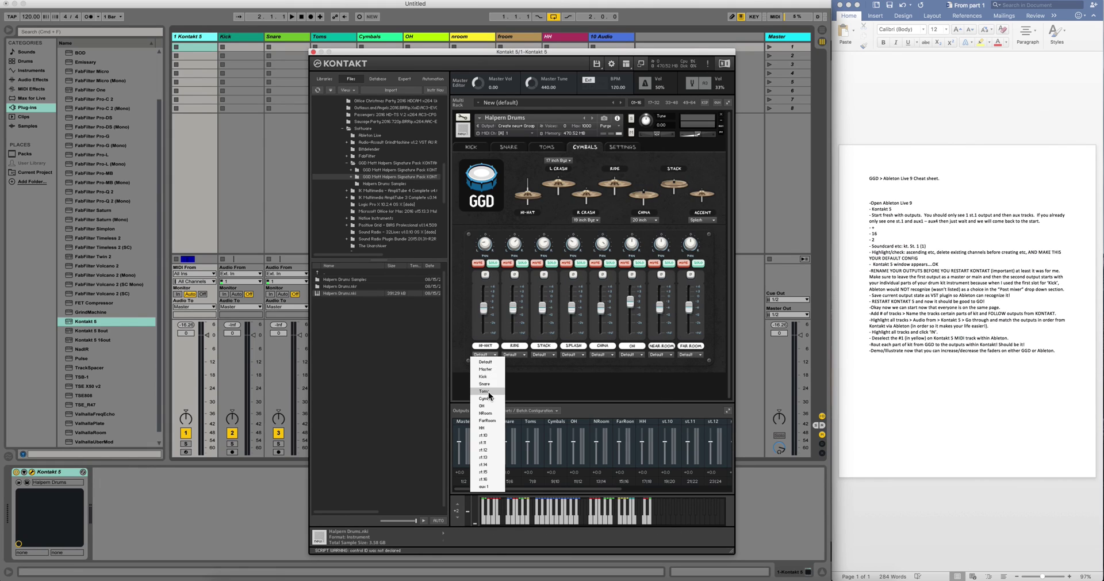
left_click(488, 427)
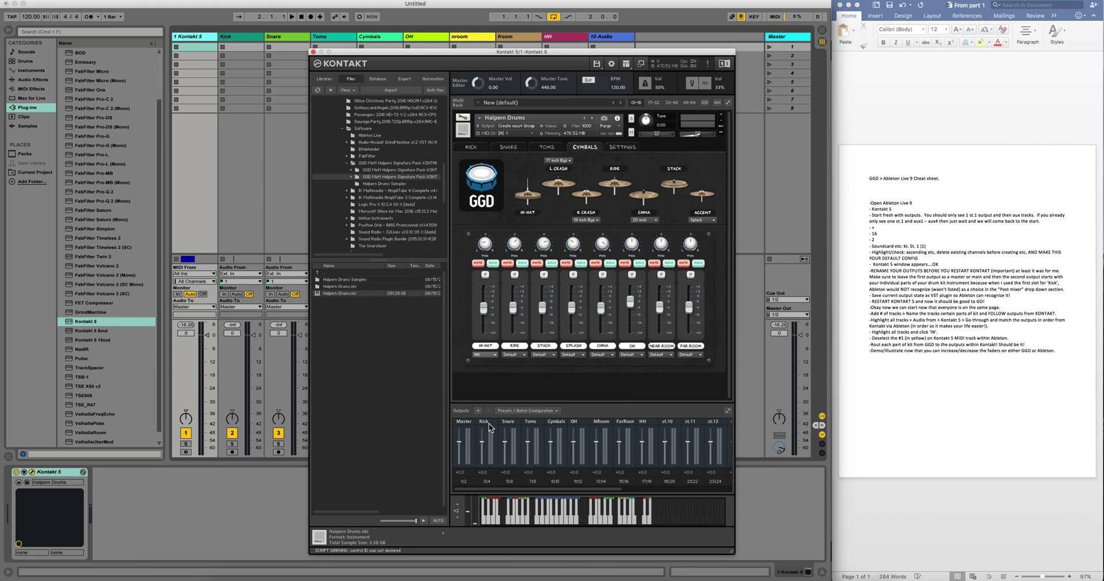
left_click(516, 355)
left_click(523, 398)
left_click(544, 355)
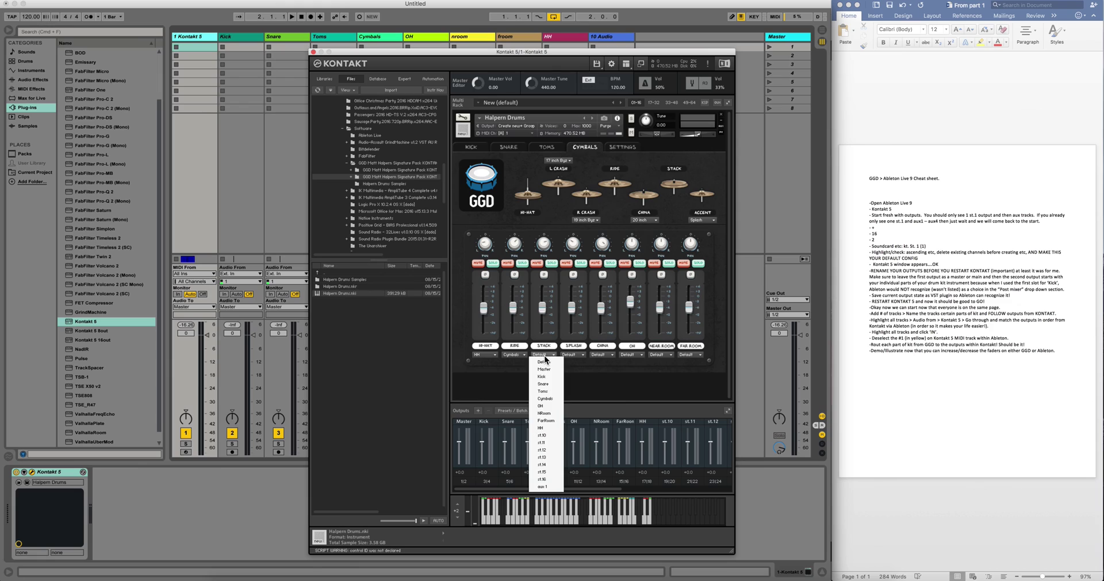
left_click(551, 398)
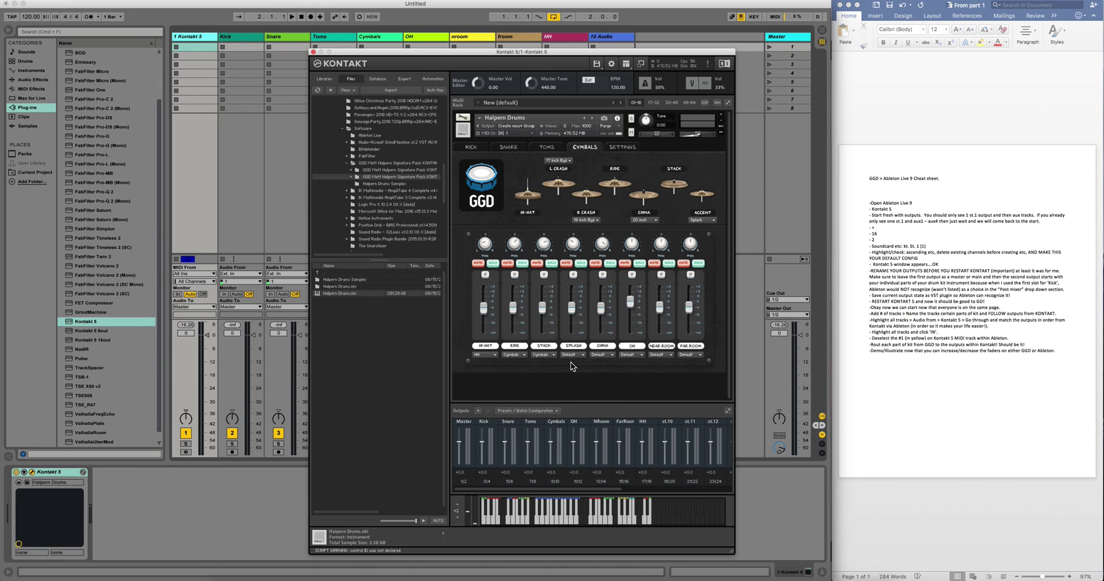
left_click(572, 355)
left_click(574, 398)
left_click(601, 354)
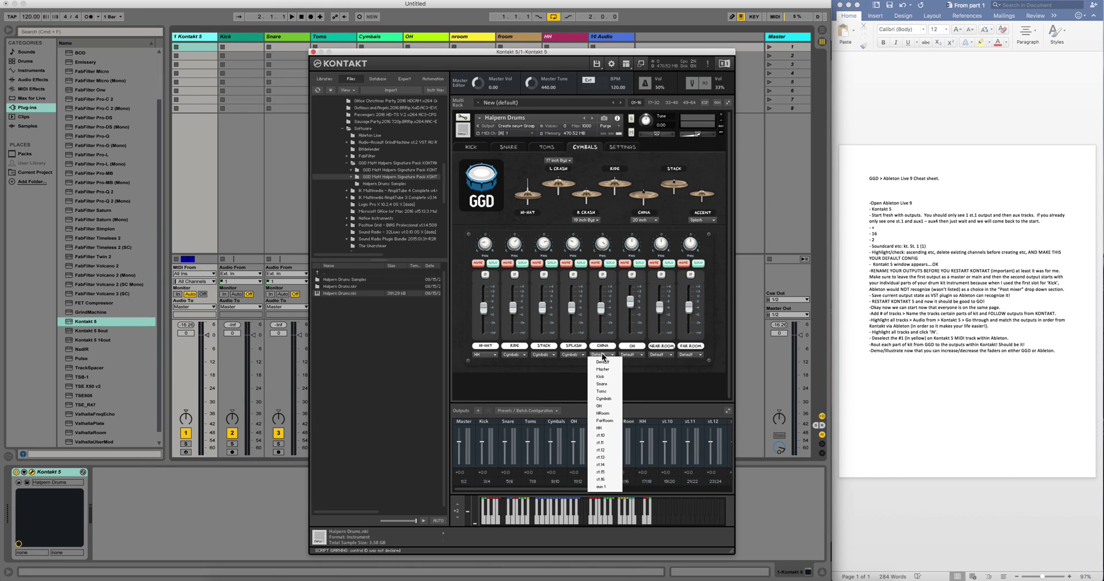
left_click(610, 397)
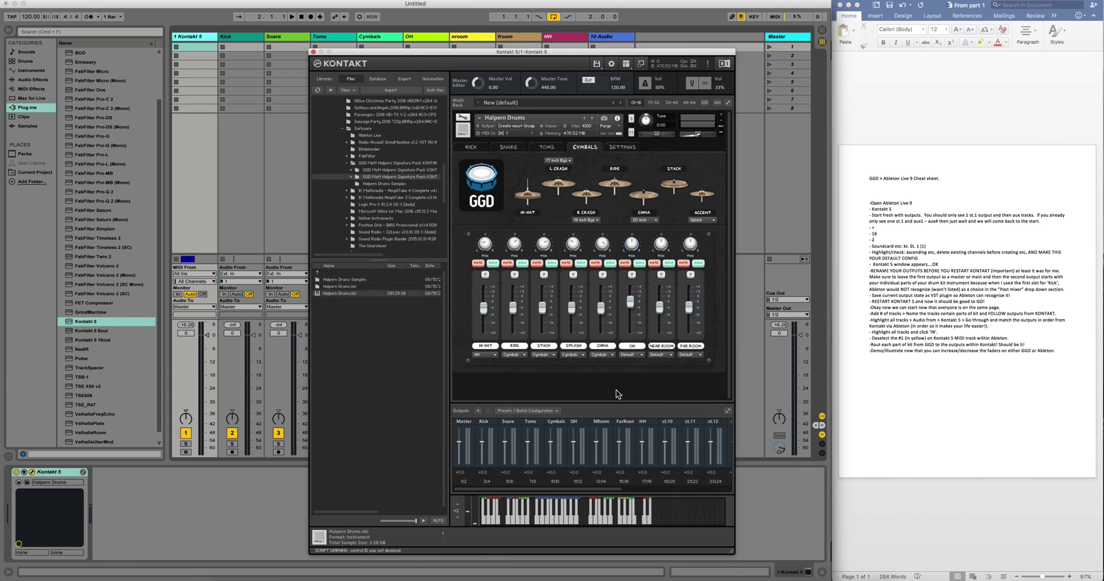
Step: Route the cymbals' OH, near room and far room channels to OH, NRoom and FarRoom, and dismiss the mail notification
left_click(638, 355)
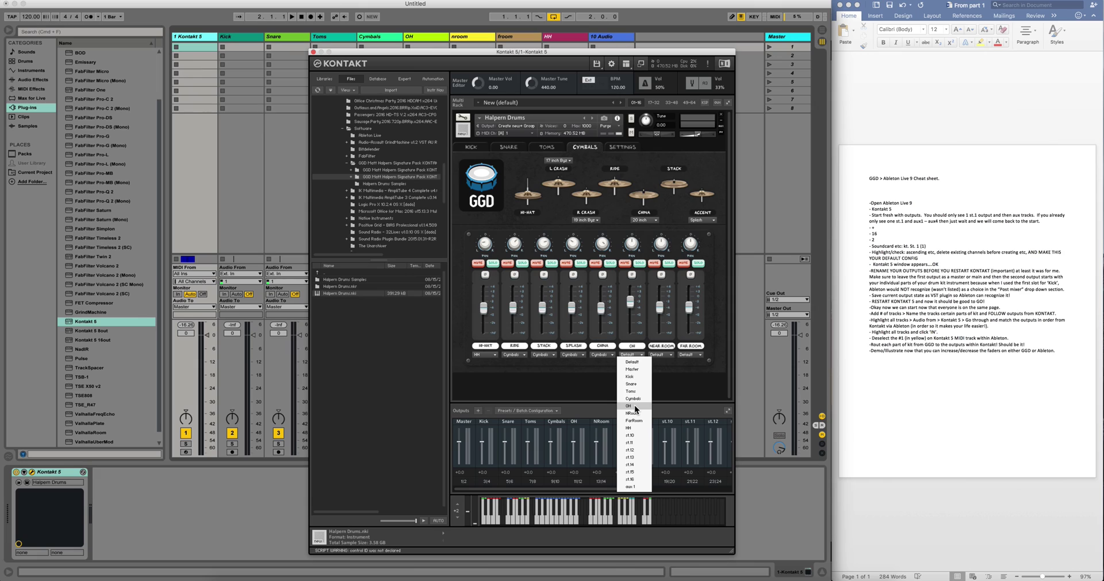
left_click(634, 405)
left_click(658, 354)
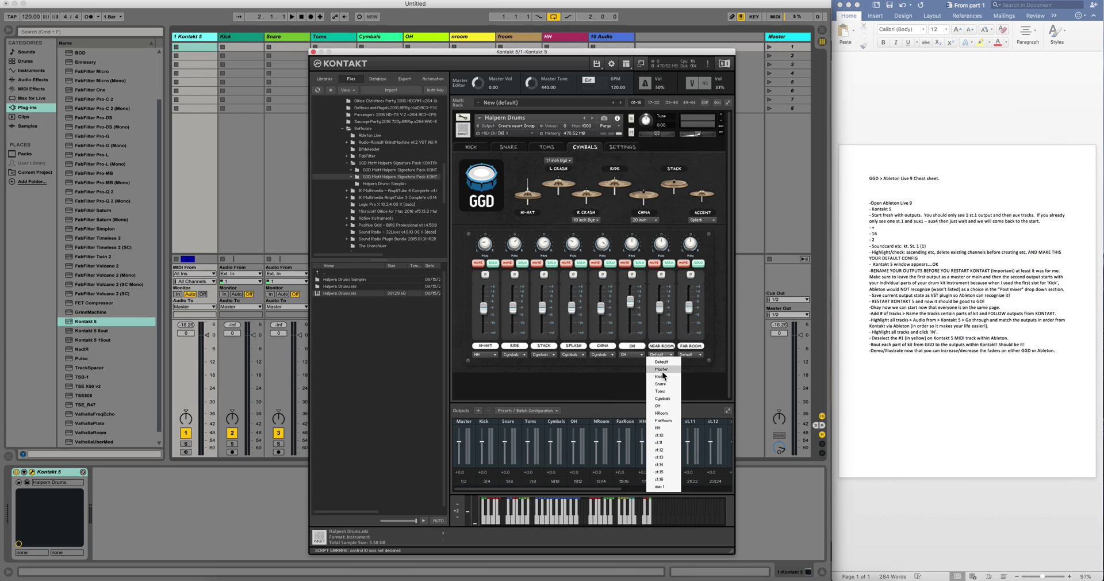
left_click(662, 413)
left_click(689, 355)
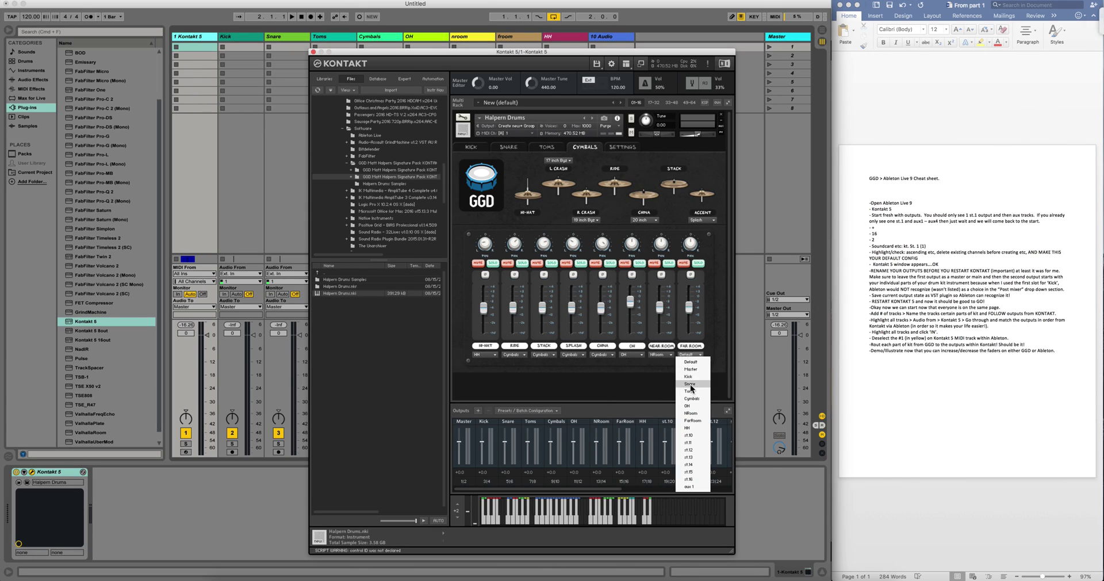
left_click(695, 421)
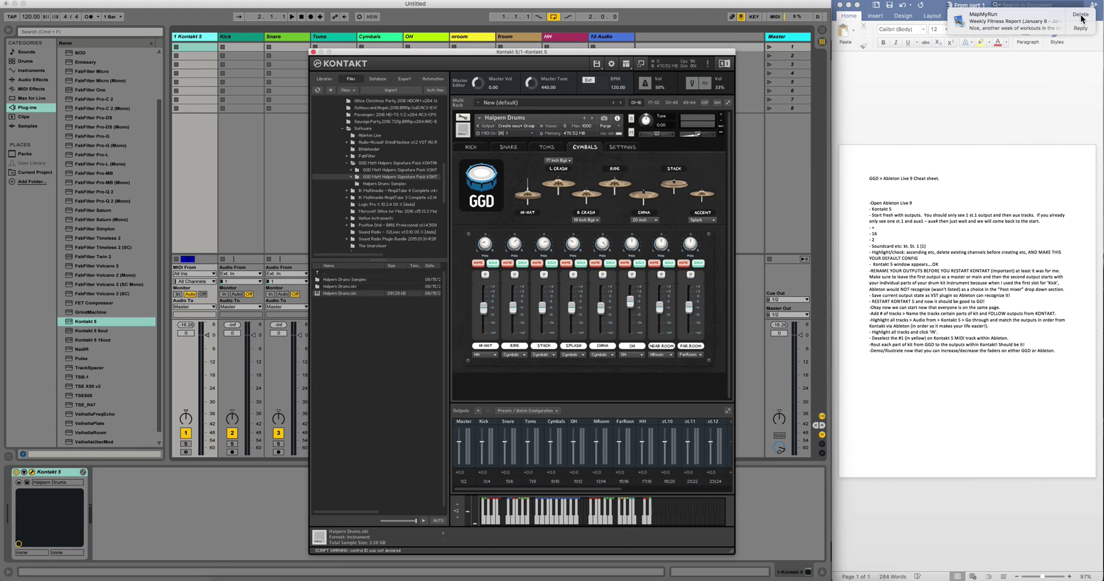
left_click(1080, 16)
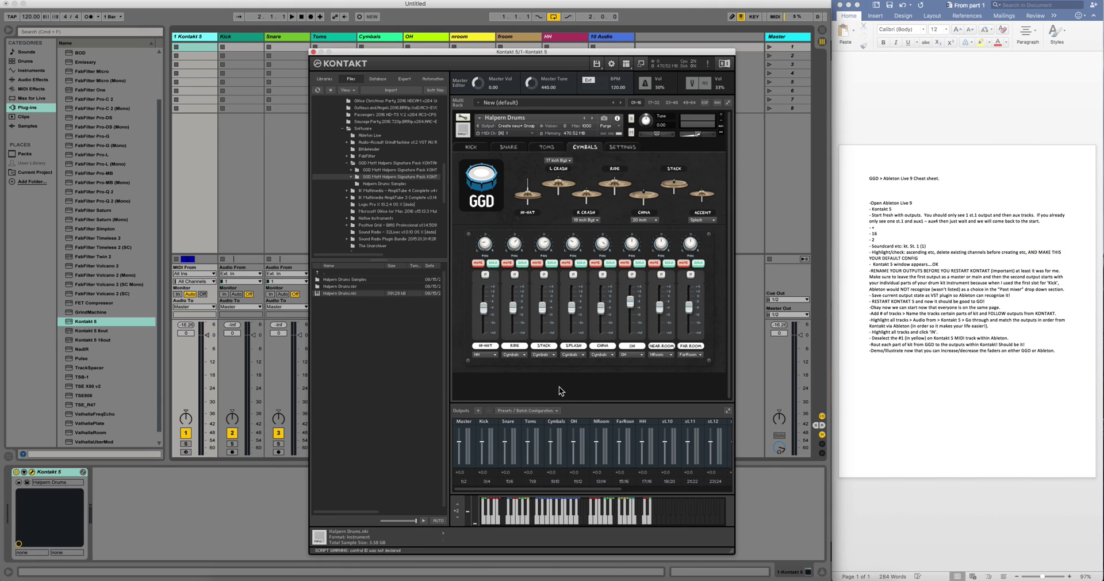
Step: Close the Kontakt window and switch to Arrangement View with playback running
left_click(313, 52)
key("space")
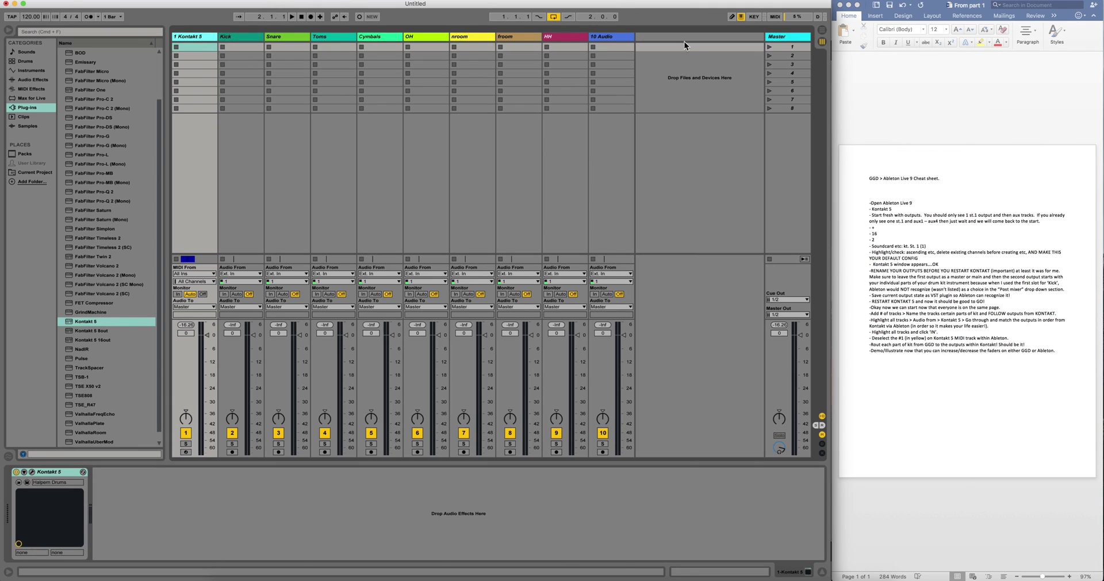
left_click(821, 30)
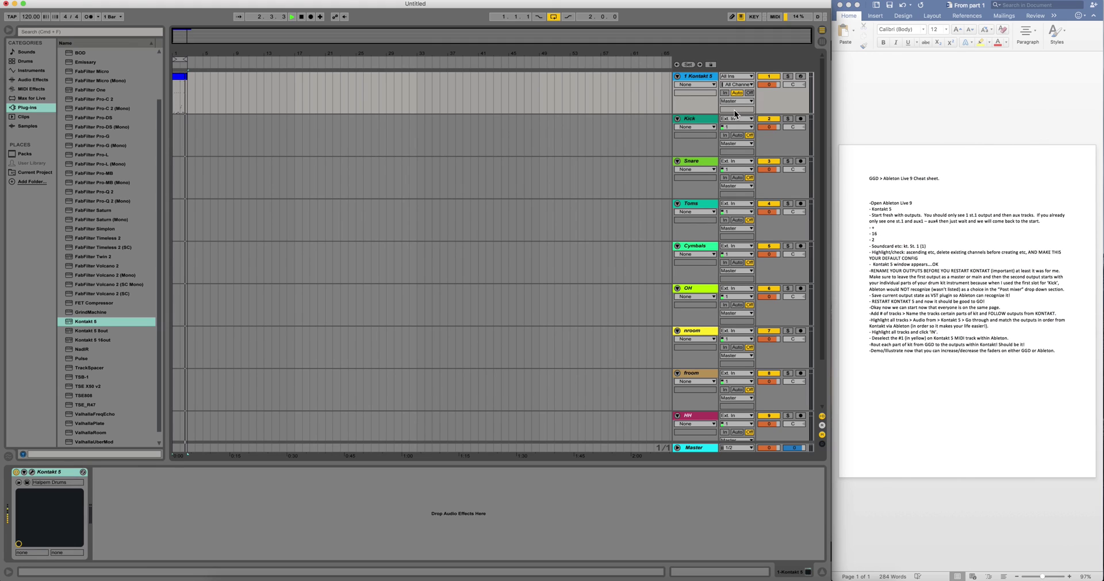
Step: Select all the named audio tracks from Kick through HH, leaving out the unnamed tenth audio track
left_click(707, 119)
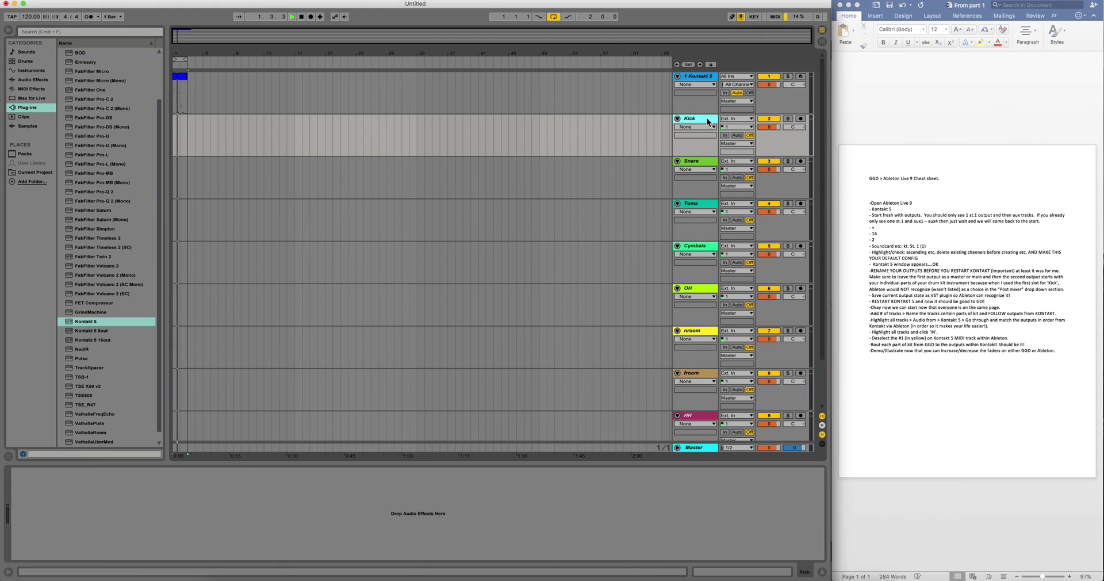
key("shift+Down")
key("shift+Down")
key("shift+Down")
key("shift+Down")
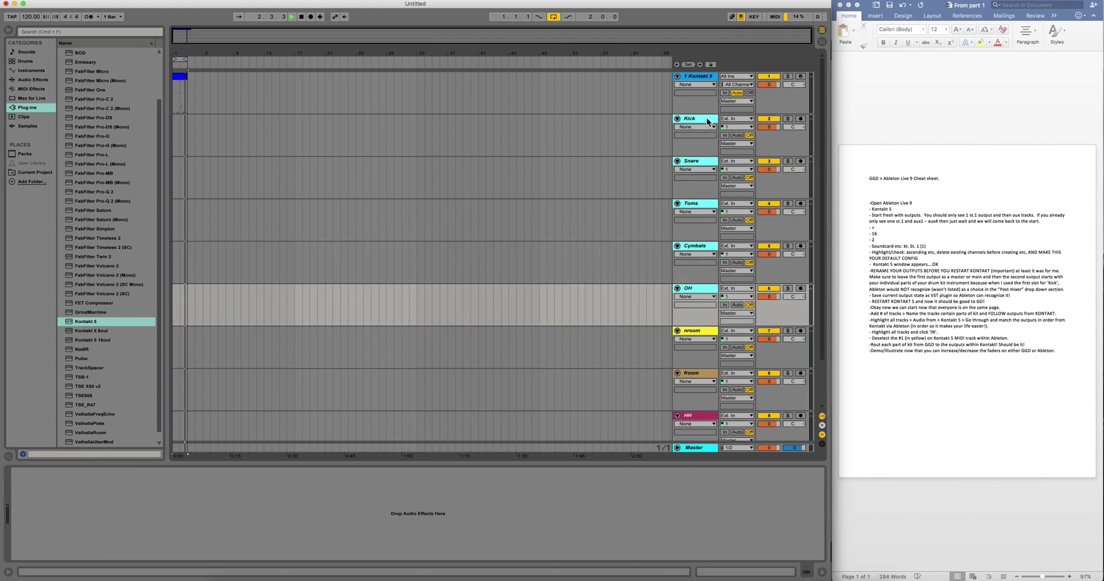
key("shift+Down")
key("shift+Down")
key("shift+Down")
key("shift+Down")
key("shift+Up")
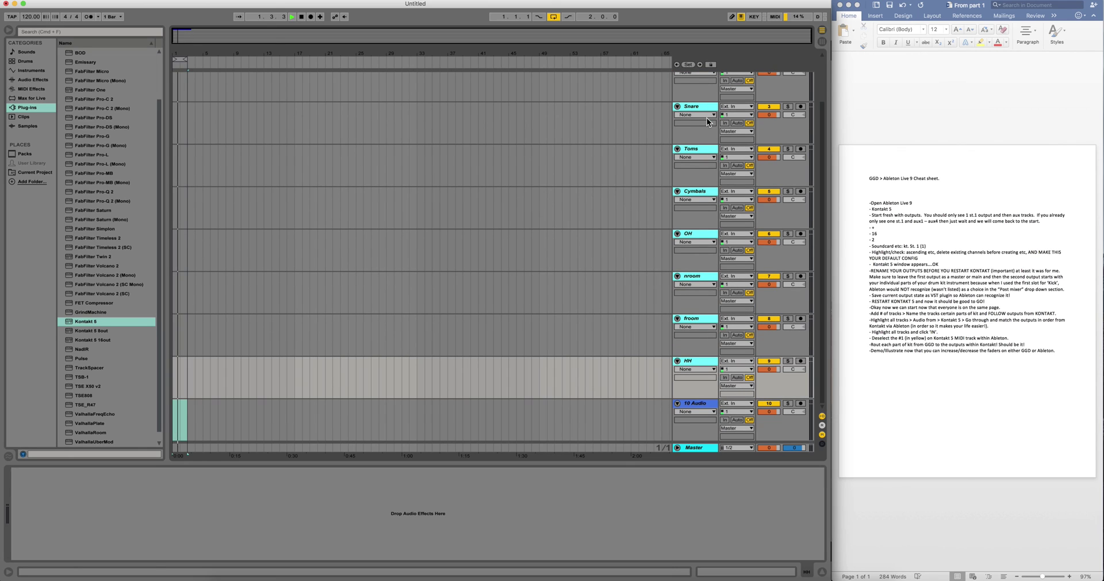
Step: Set monitoring to In on the Kick through HH tracks, return the Kontakt 5 track to Auto and deactivate that track
scroll(706, 118, "up", 2)
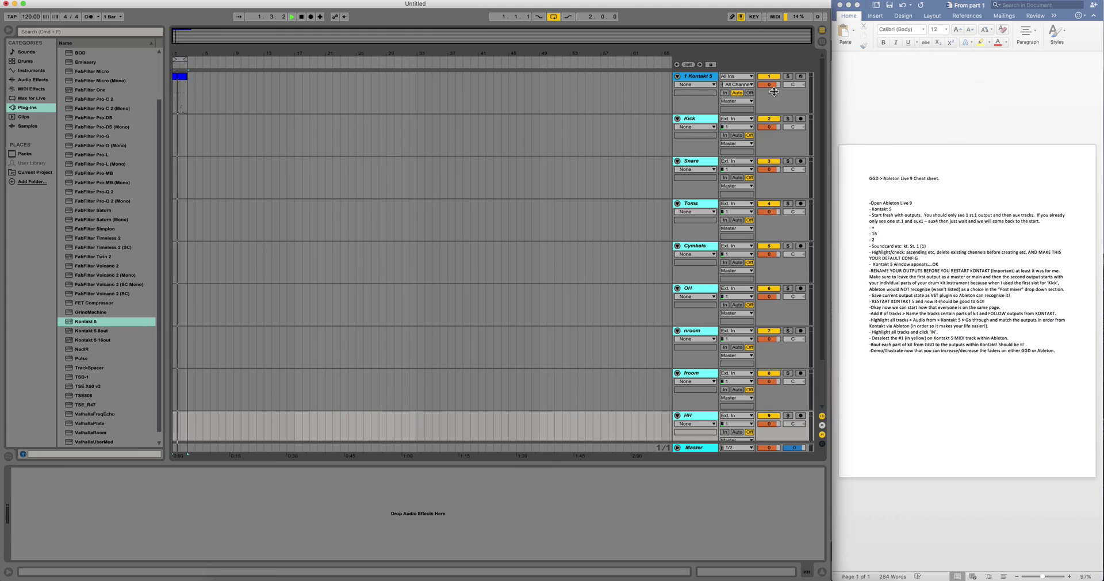
left_click(725, 93)
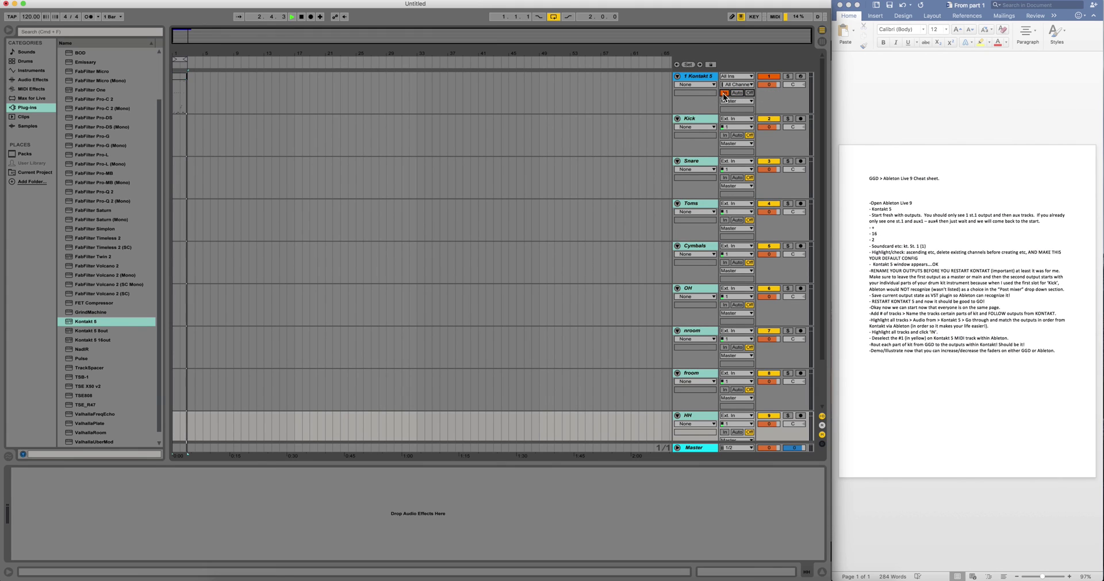
left_click(725, 135)
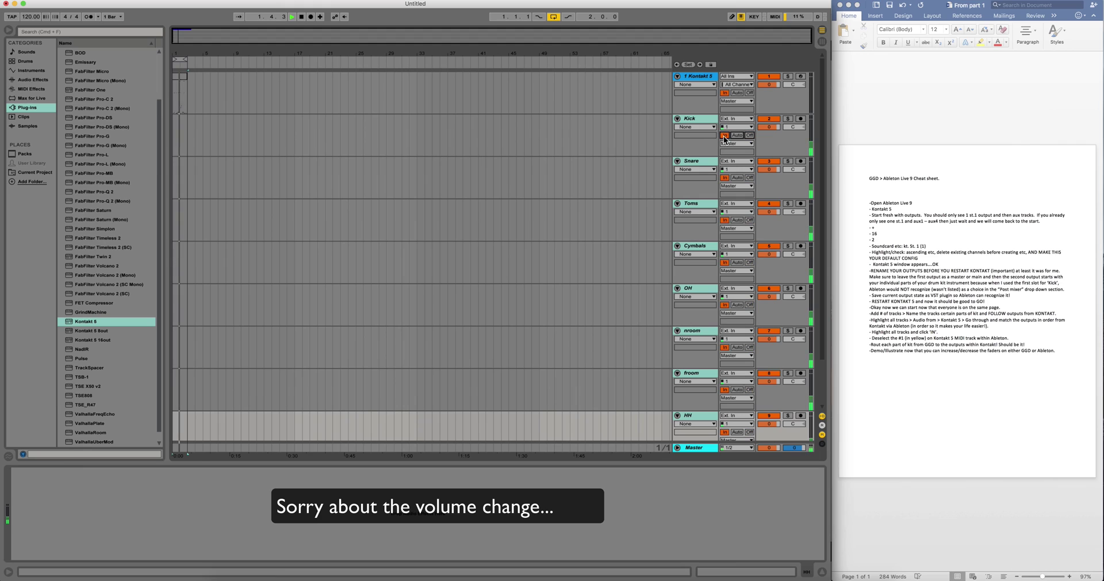
left_click(734, 94)
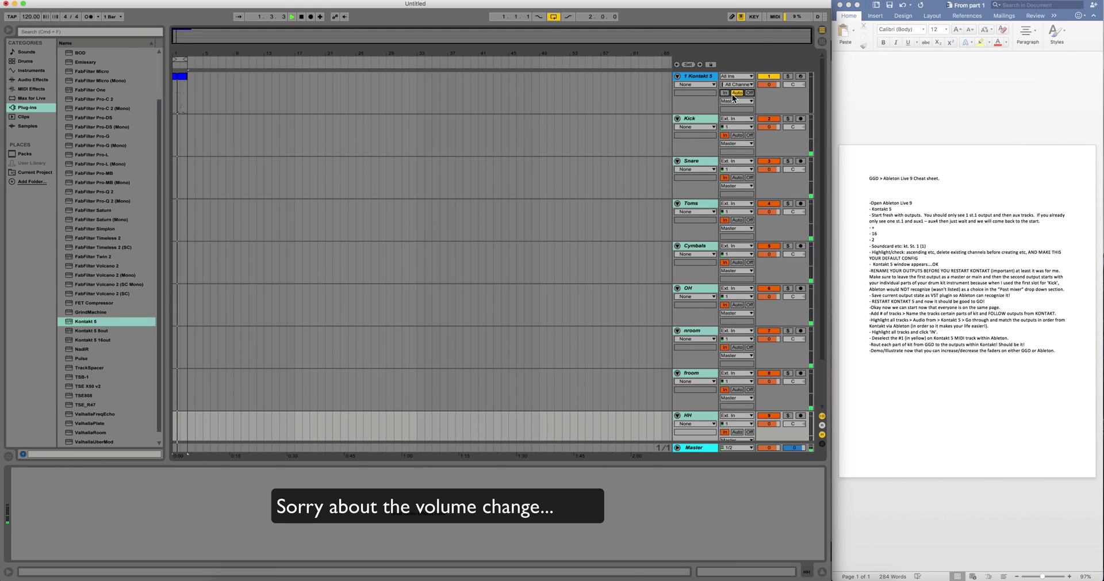
left_click(776, 78)
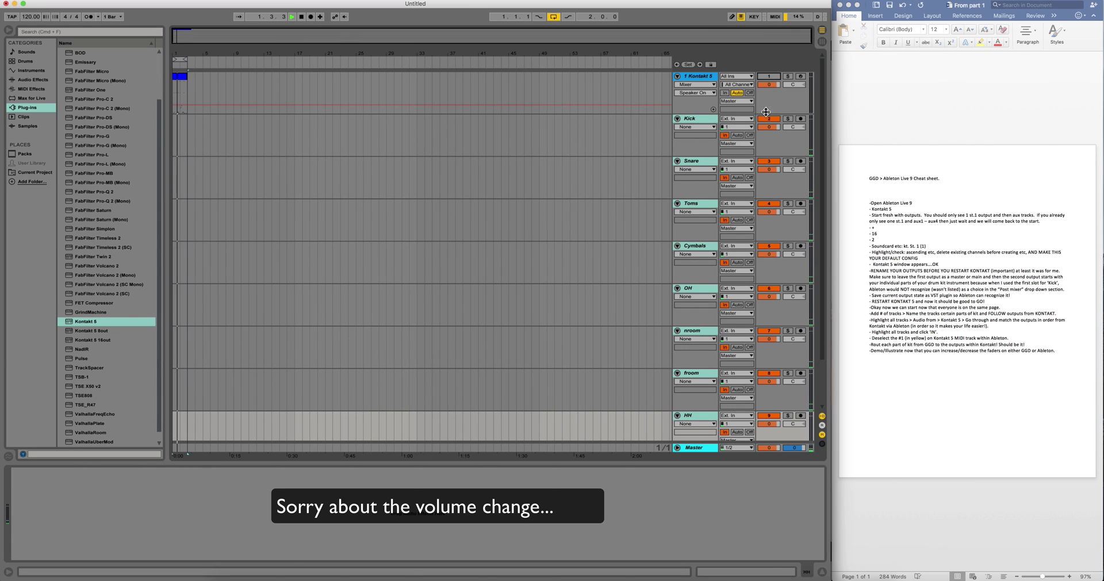
Step: Reduce the track selection to Kick alone and switch to Session View
left_click(696, 161)
left_click(695, 119)
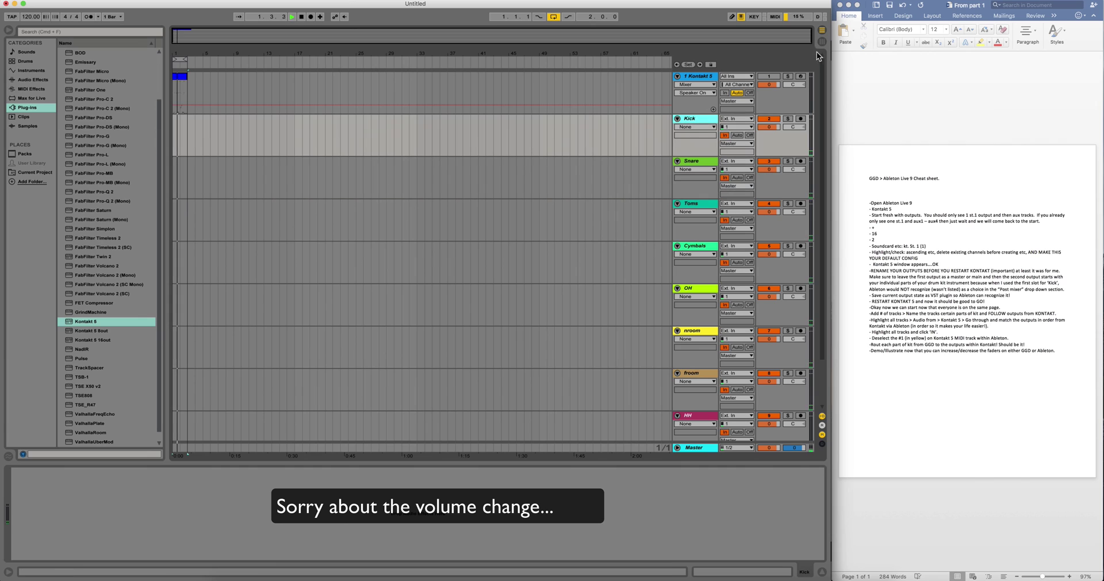
left_click(823, 30)
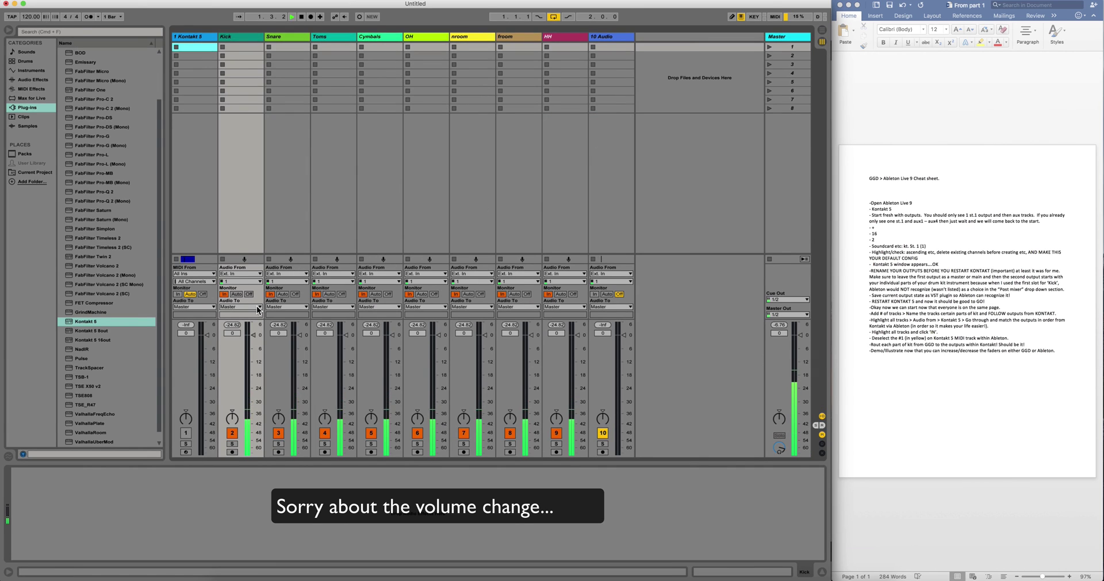
Step: Select all audio tracks from Kick through 10 Audio and set their Audio From source to 1-Kontakt 5
left_click(253, 273)
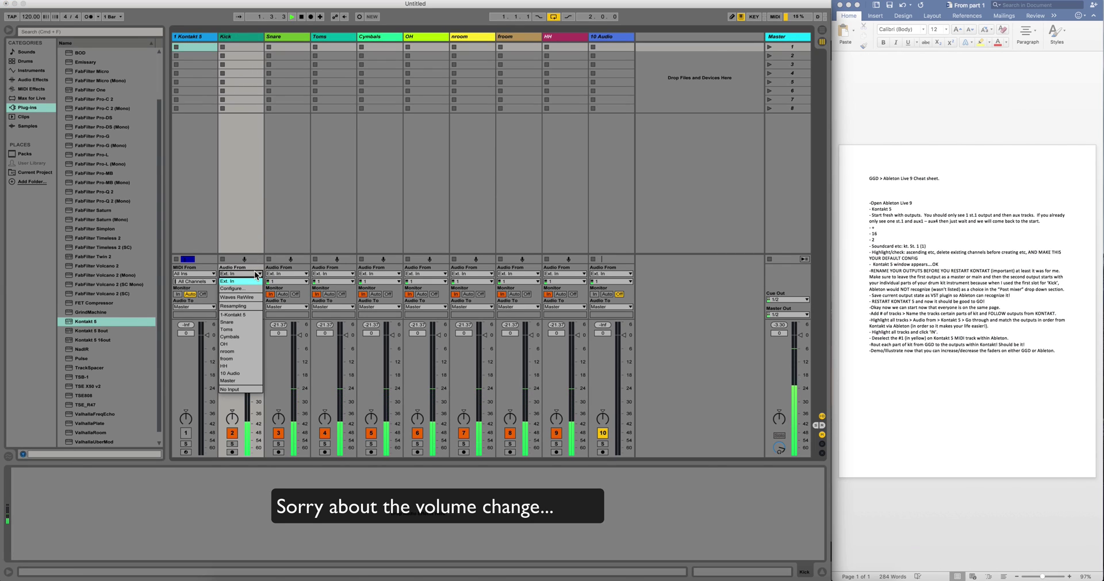
left_click(238, 33)
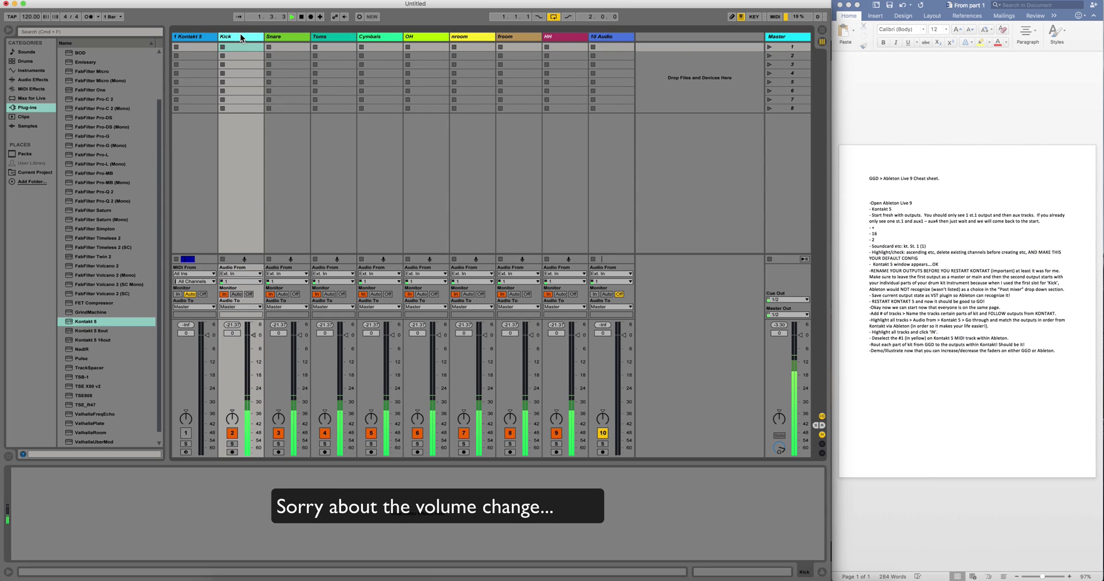
key("shift+Right")
key("shift+Right")
key("shift+Right")
key("shift+Right")
key("shift+Right")
key("shift+Right")
key("shift+Right")
key("shift+Right")
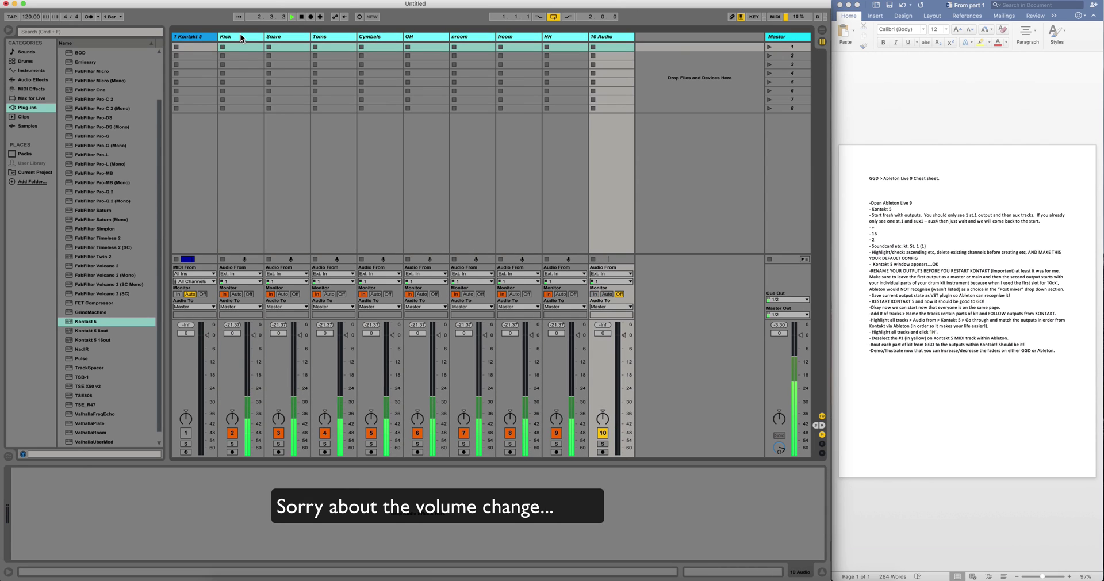
left_click(261, 274)
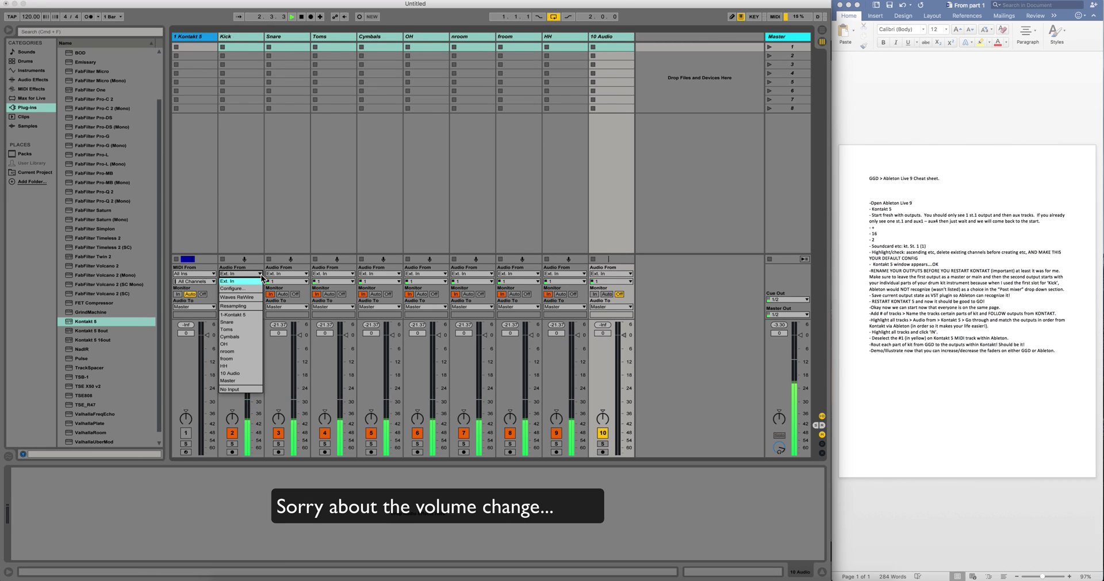
left_click(243, 314)
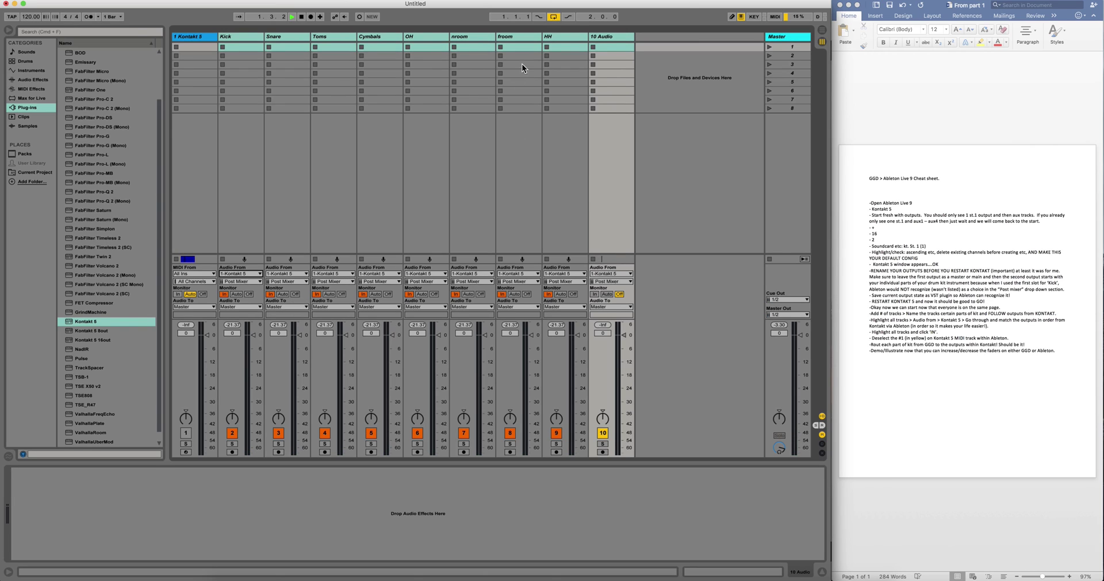
Step: Delete the unused 10 Audio track
left_click(554, 36)
left_click(599, 36)
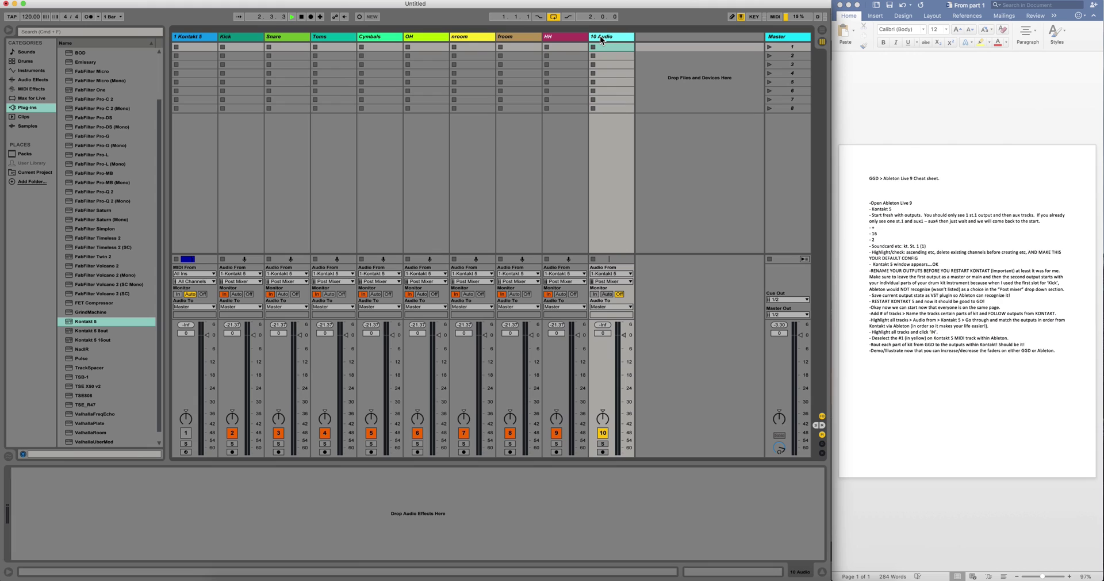
key("Delete")
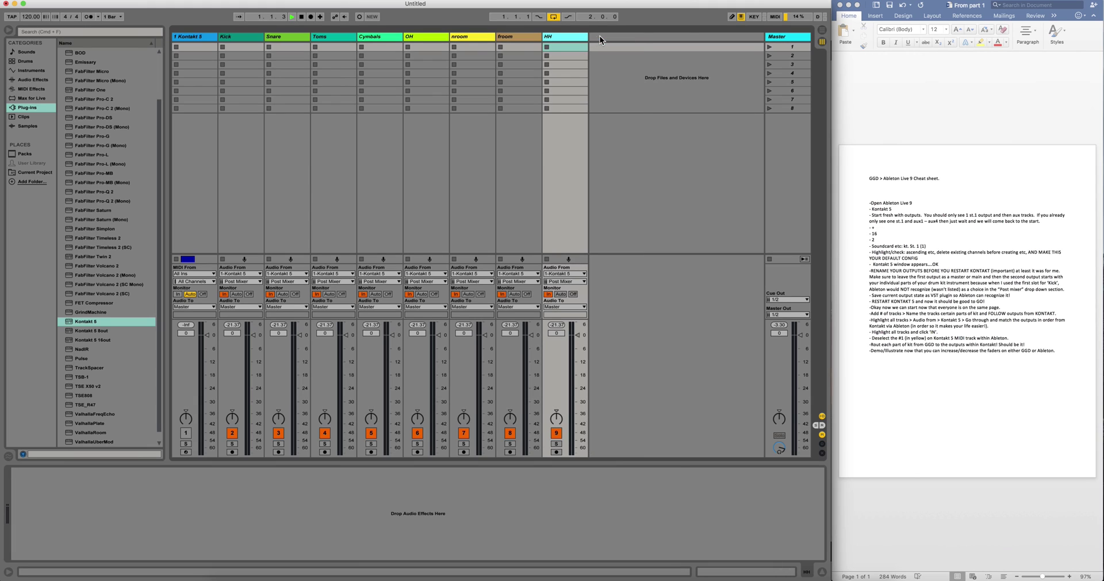
Step: Set the Kick track's input channel to the Kt. Kick output of Kontakt 5 instead of Post Mixer
left_click(235, 36)
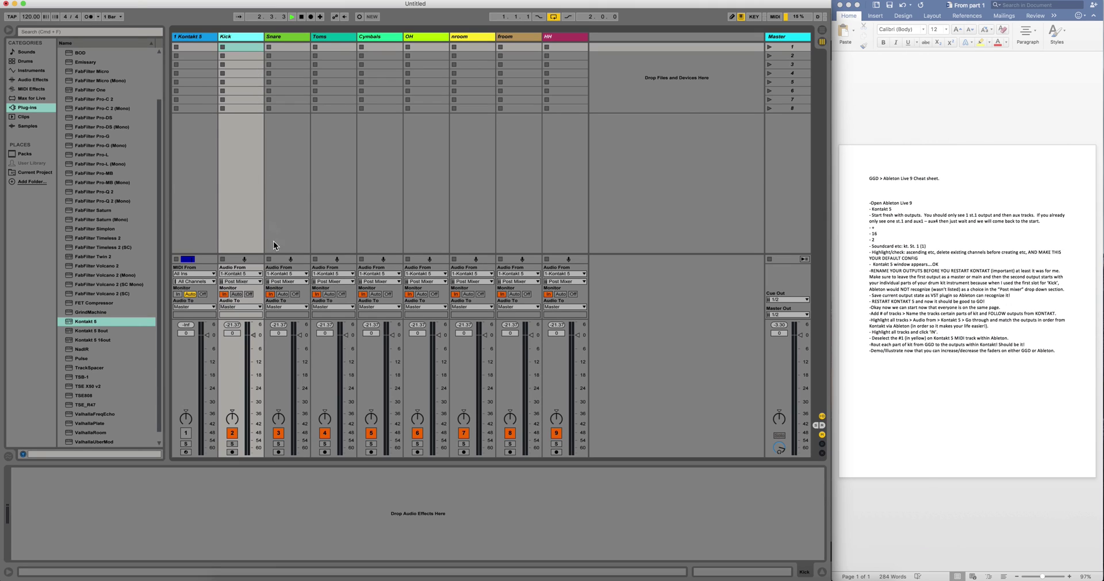
left_click(249, 282)
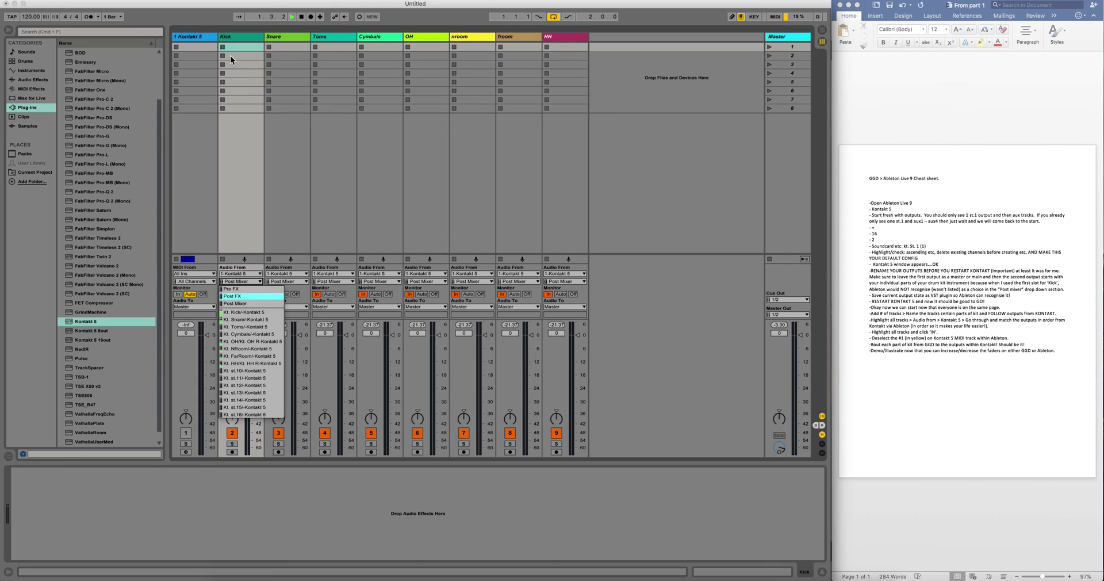
left_click(230, 37)
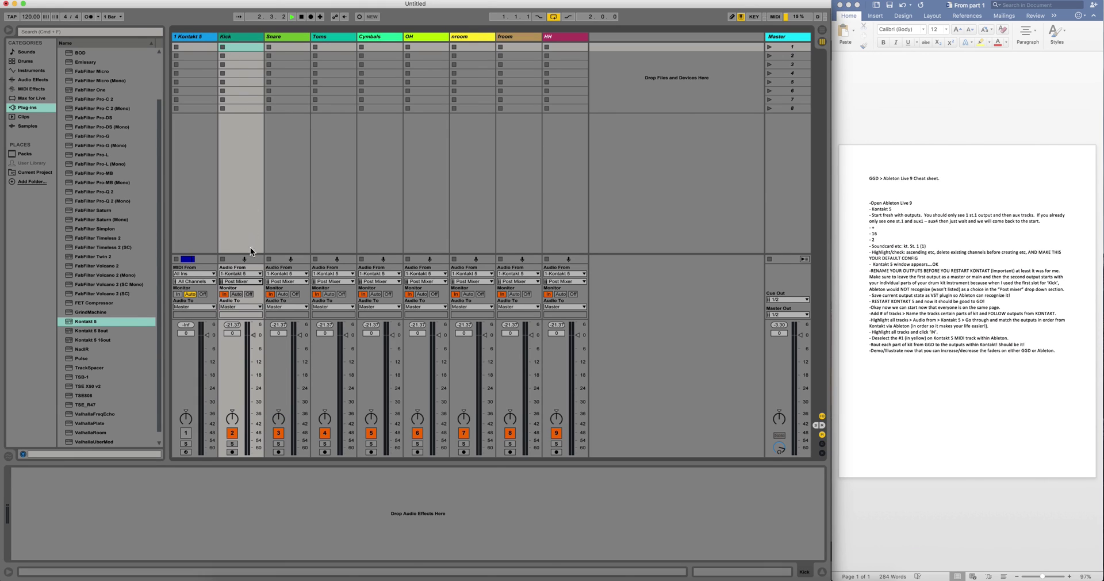
left_click(244, 282)
left_click(240, 314)
left_click(245, 283)
left_click(245, 312)
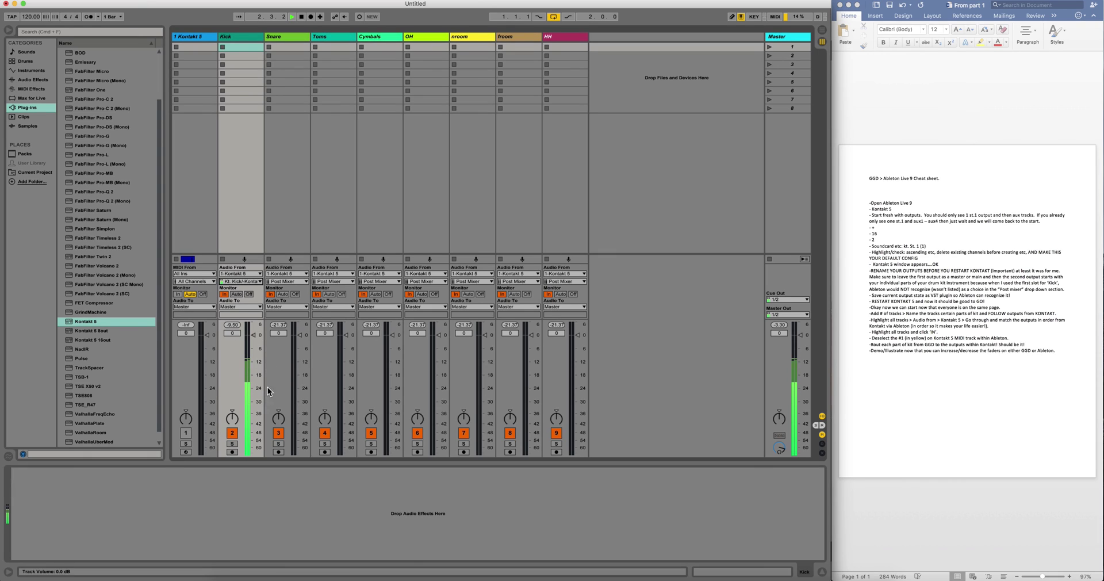
Step: Set the Snare track's input channel to Kt. Snare and the Toms track's input channel to Kt. Toms
left_click(285, 37)
left_click(298, 282)
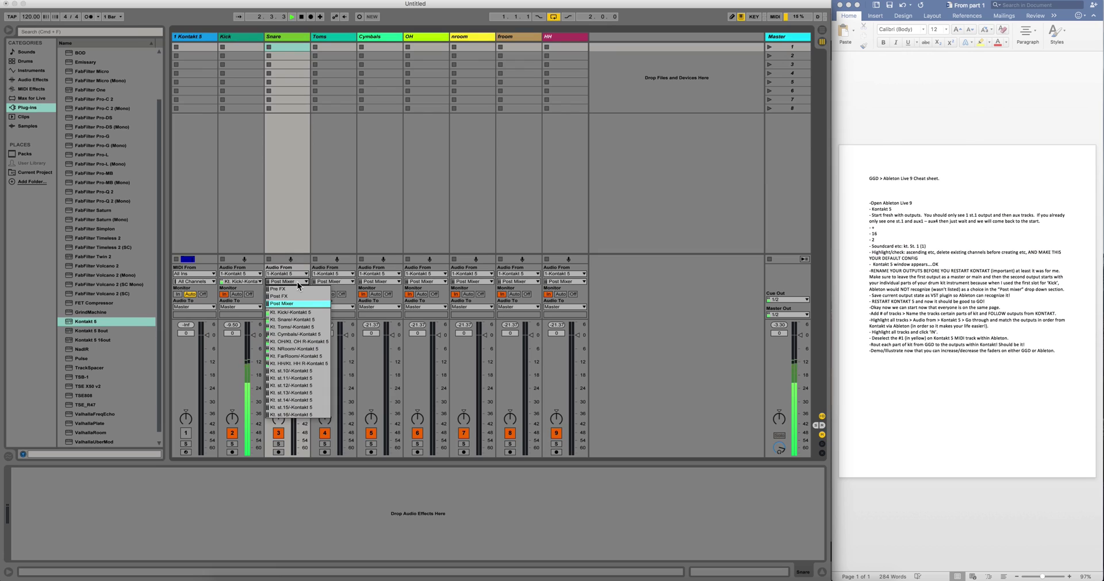
left_click(296, 320)
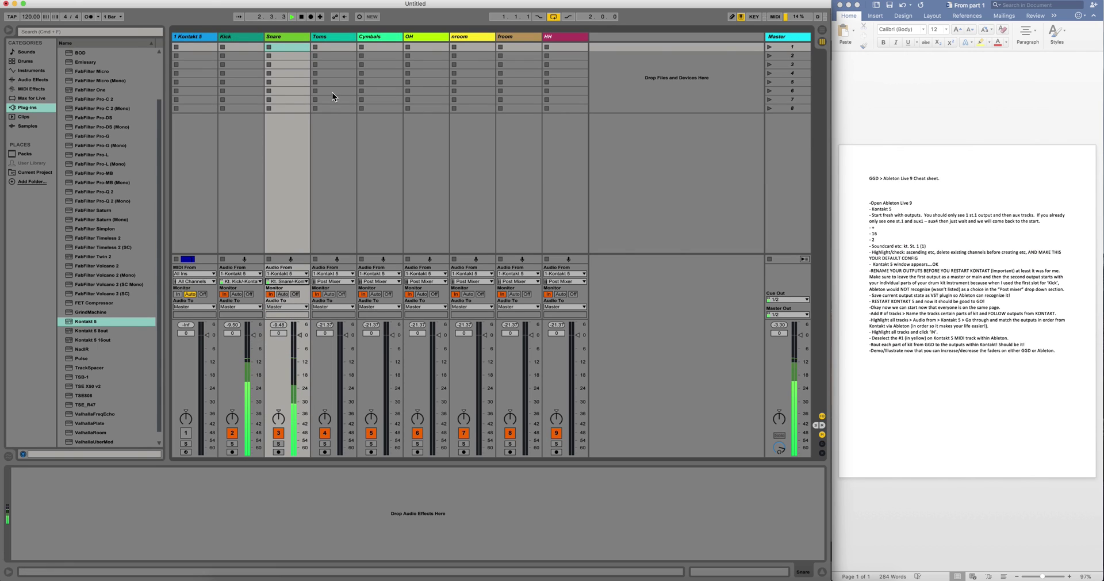
left_click(325, 38)
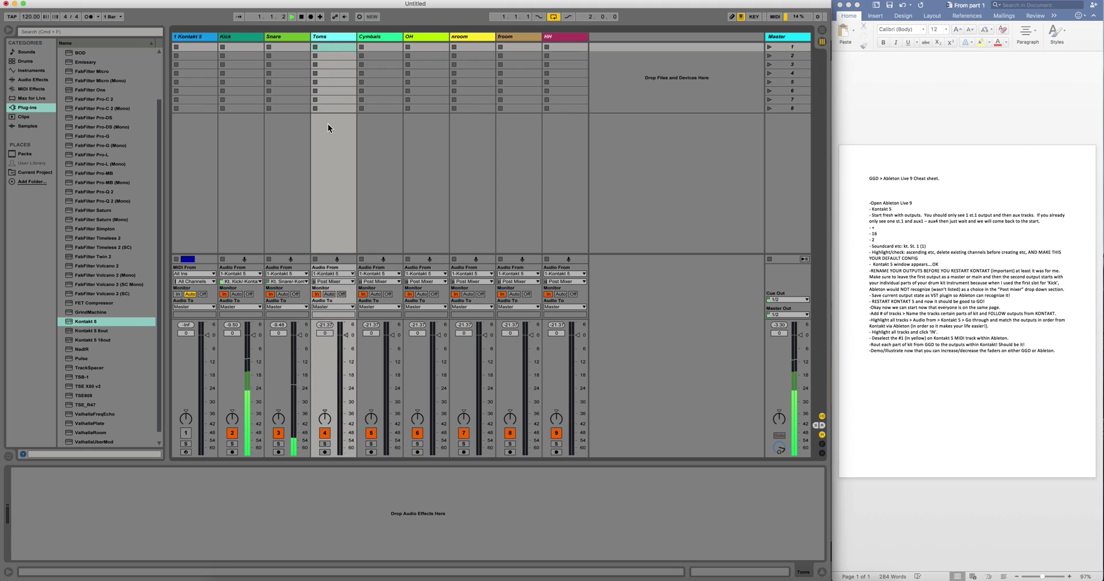
left_click(332, 282)
left_click(337, 326)
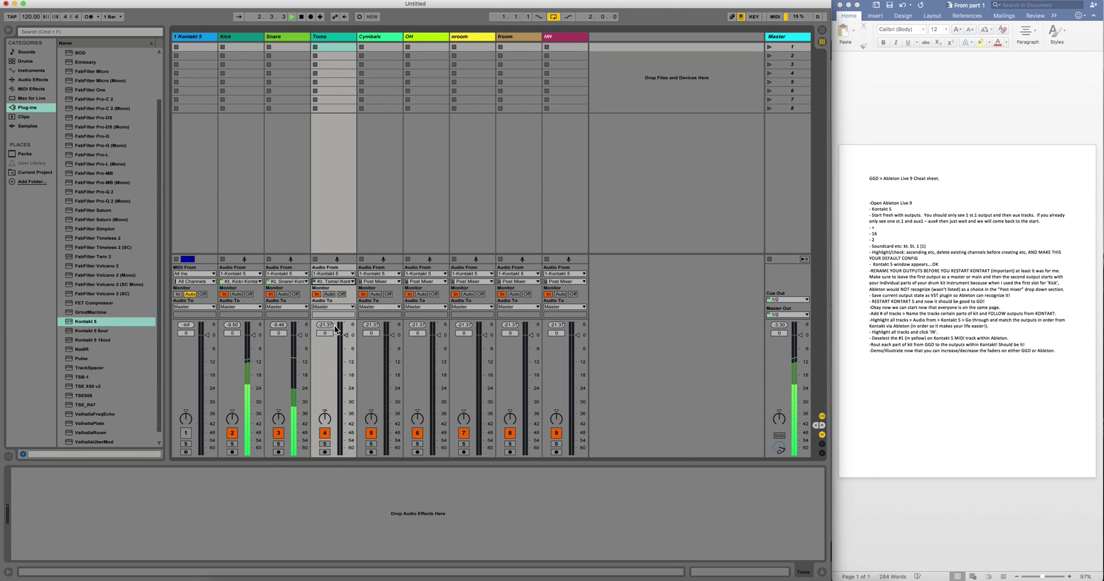
Step: Set the Cymbals track's input channel to Kt. Cymbals and the OH track's input channel to Kt. OH
left_click(381, 39)
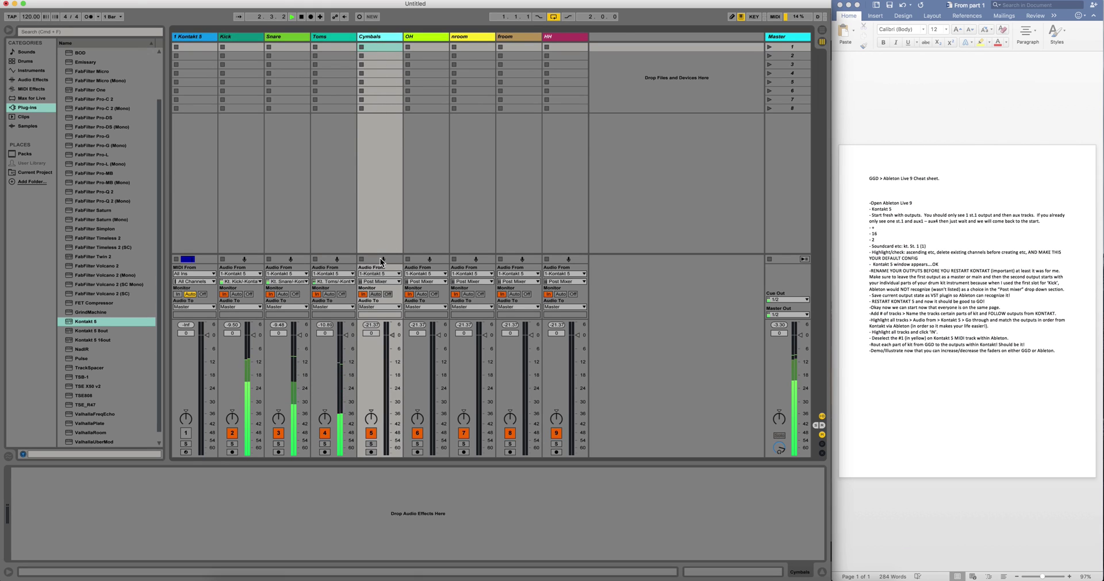
left_click(380, 281)
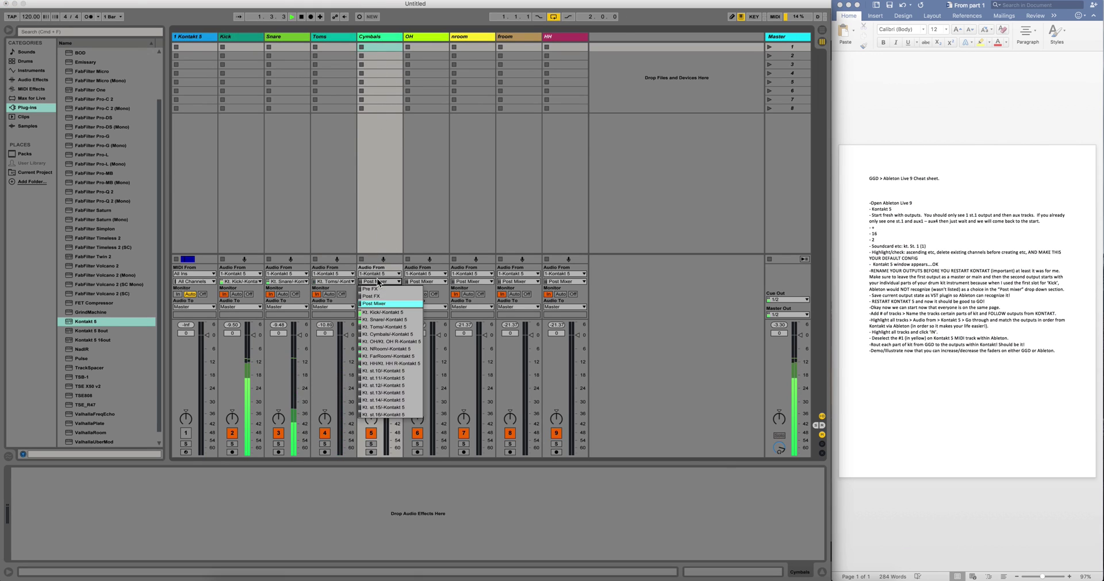
left_click(396, 334)
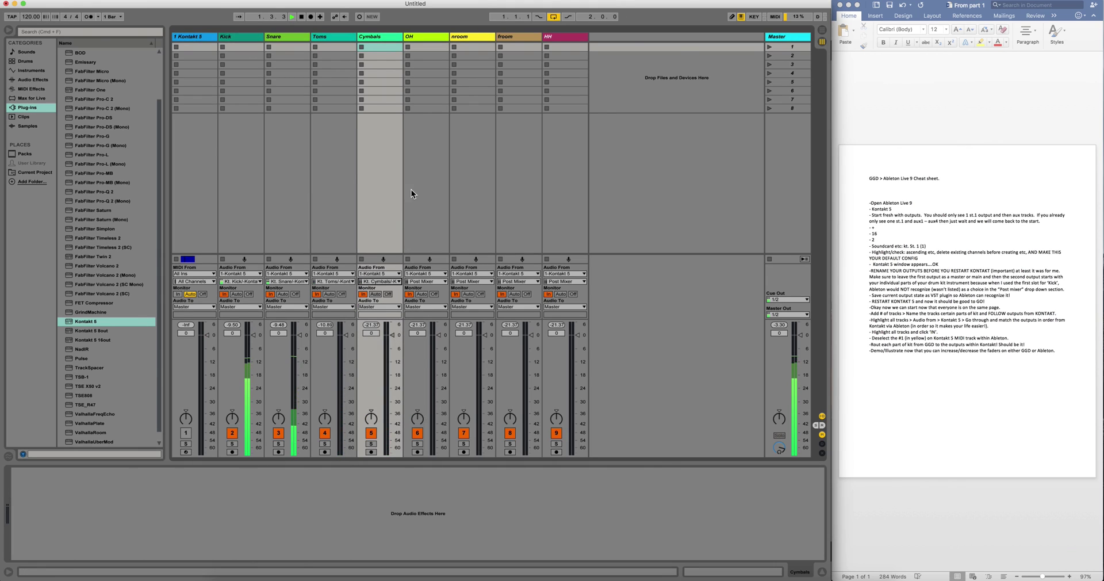
left_click(415, 45)
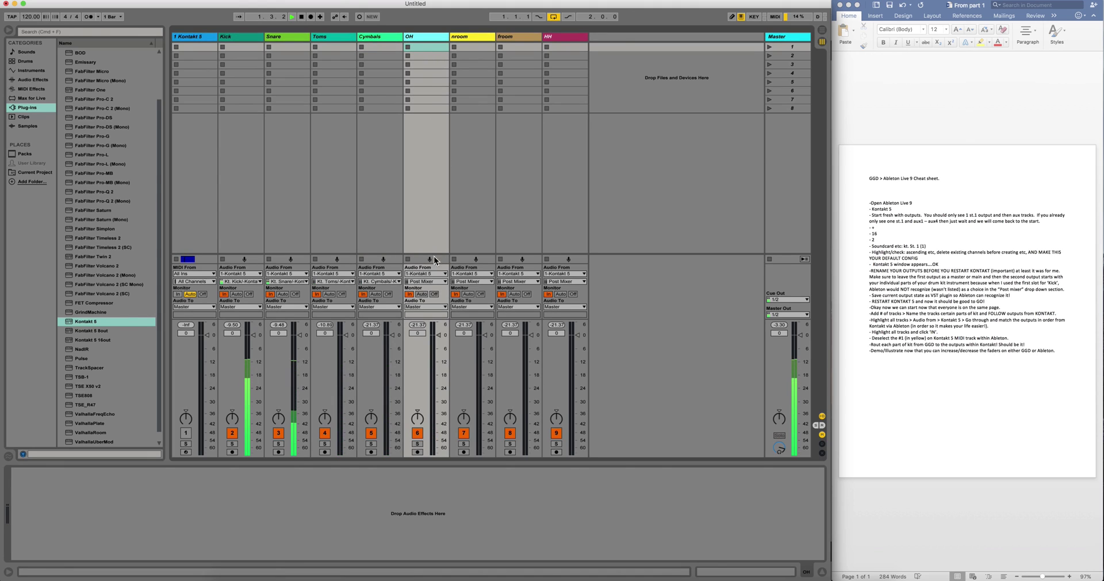
left_click(431, 281)
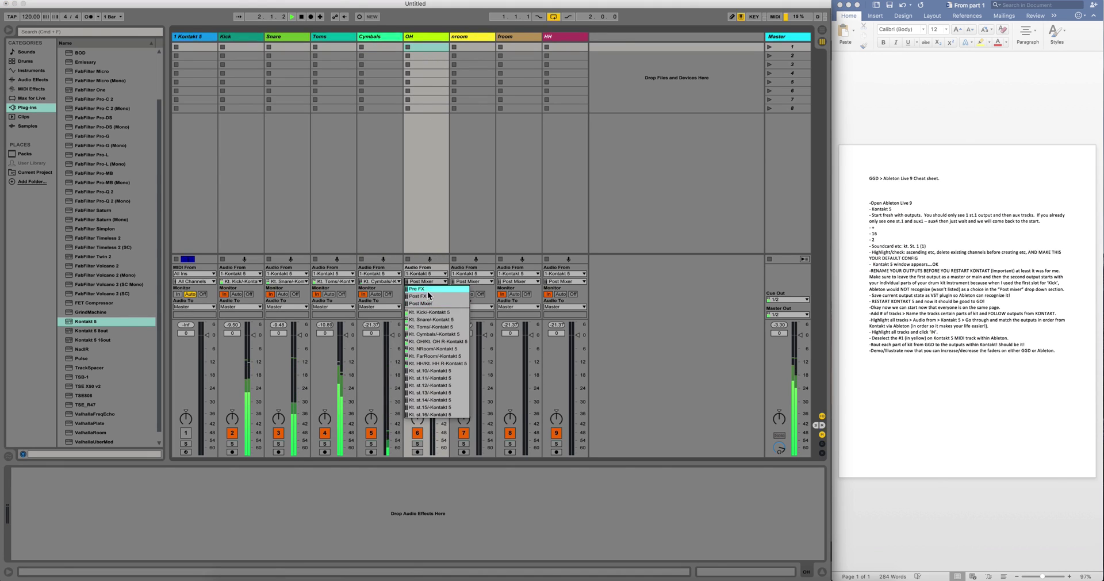
left_click(433, 340)
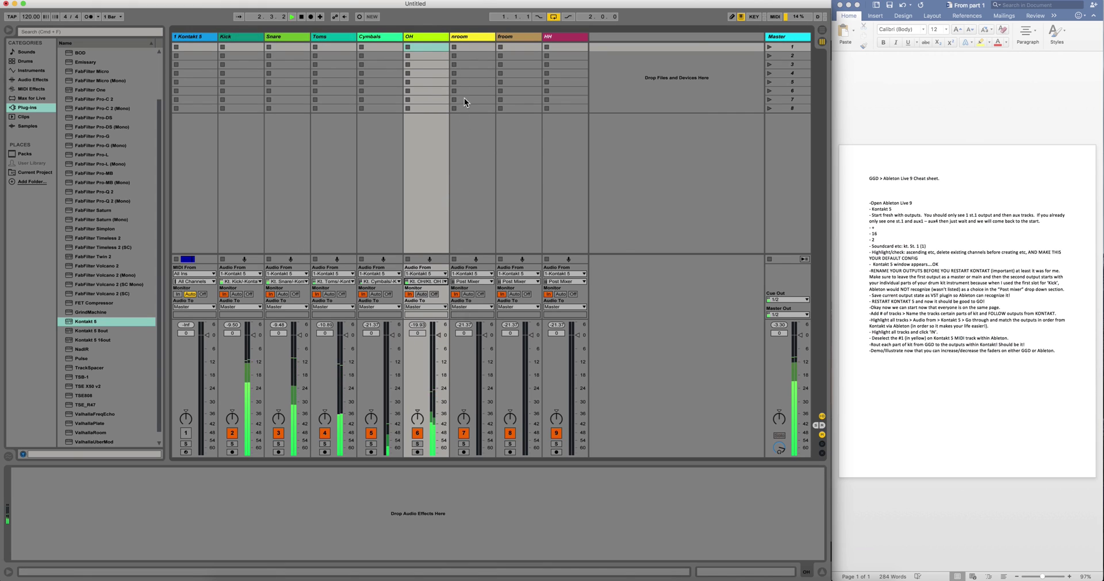
Step: Set the nroom track's input channel to Kt. NRoom and the froom track's input channel to Kt. FarRoom
left_click(468, 37)
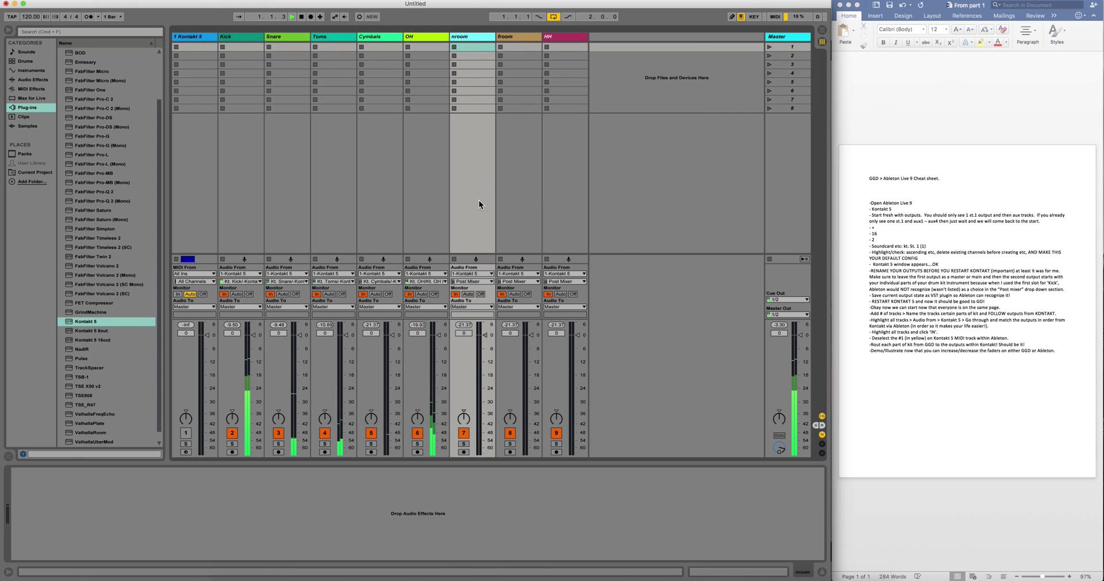
left_click(469, 285)
left_click(474, 350)
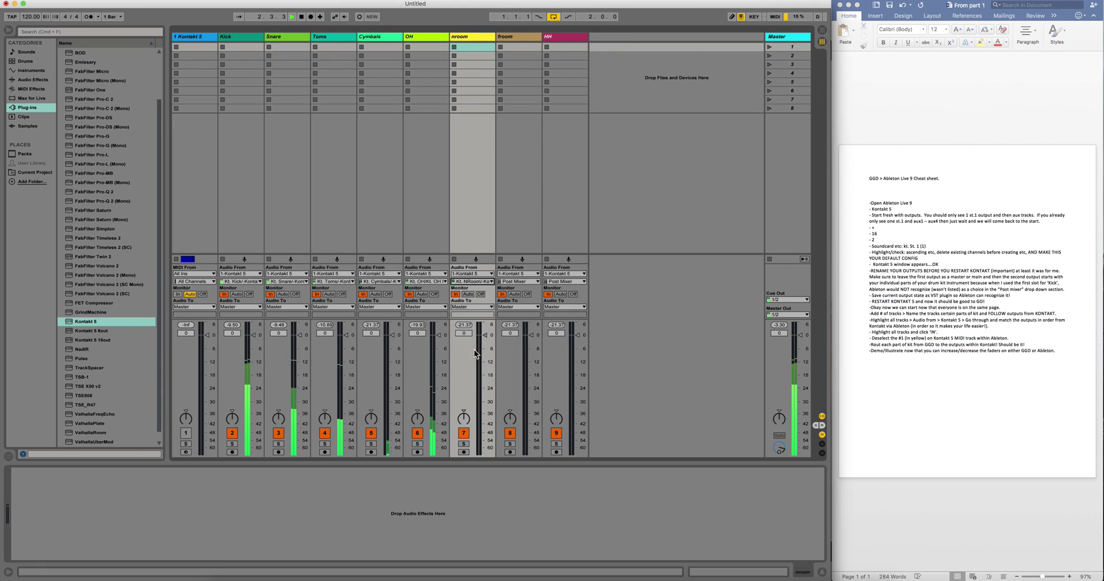
left_click(522, 38)
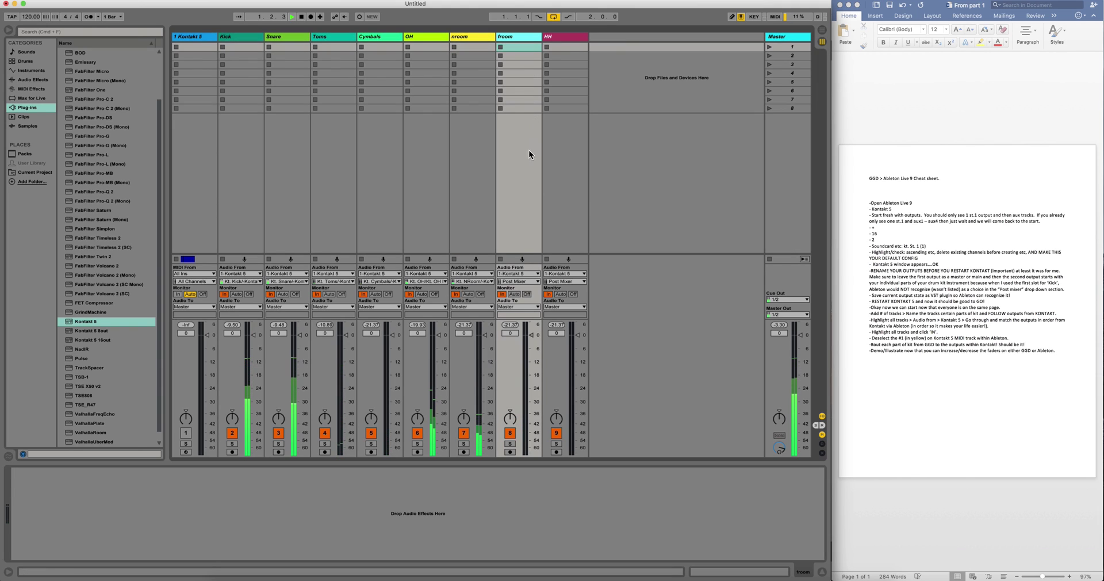
left_click(519, 282)
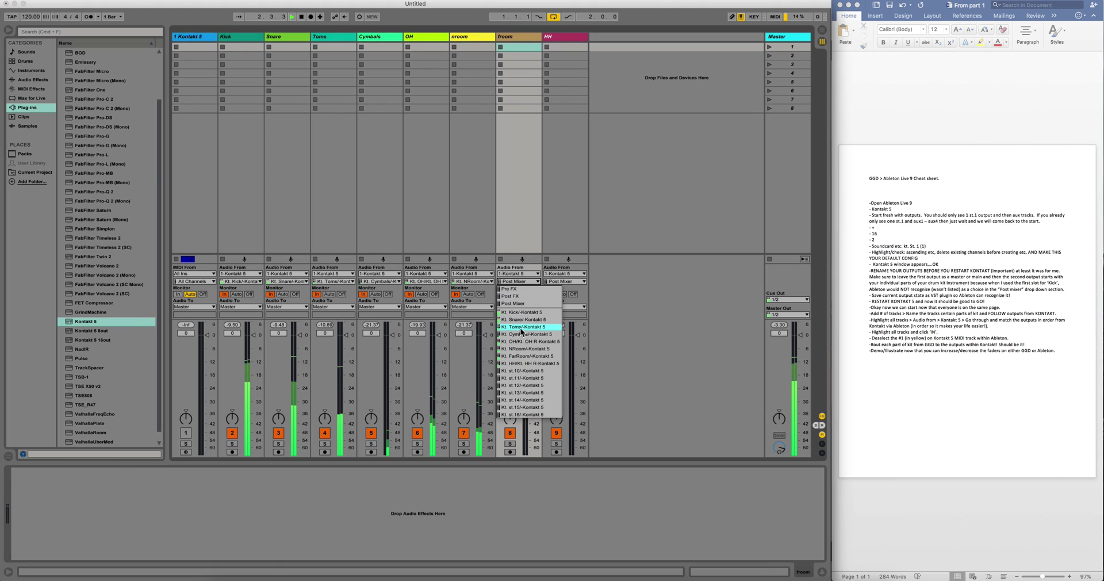
left_click(524, 356)
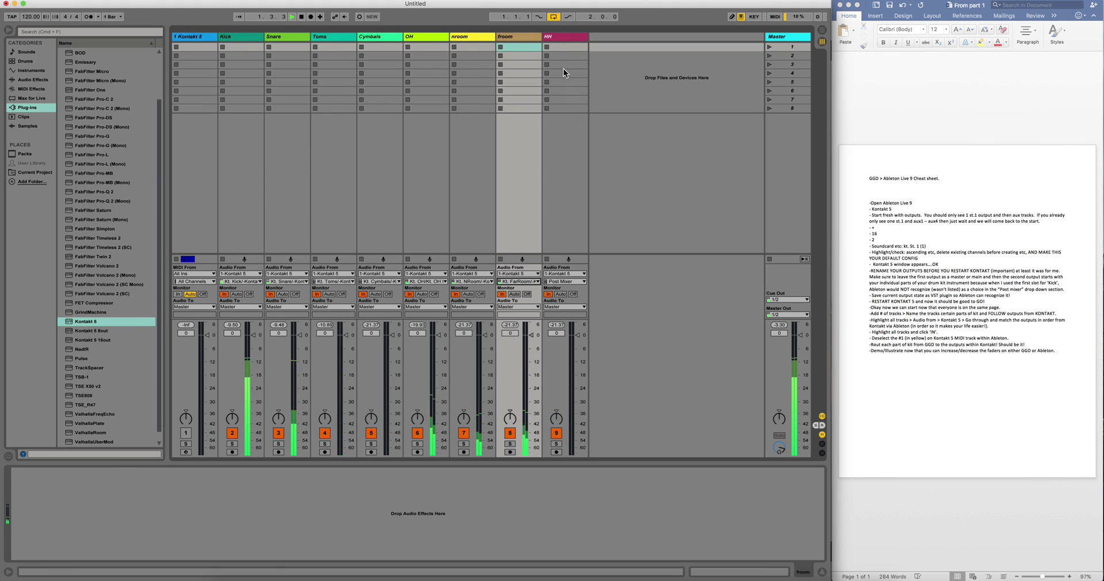
Step: Set the HH track's input channel to the Kt. HH output of Kontakt 5 instead of Post Mixer
left_click(555, 37)
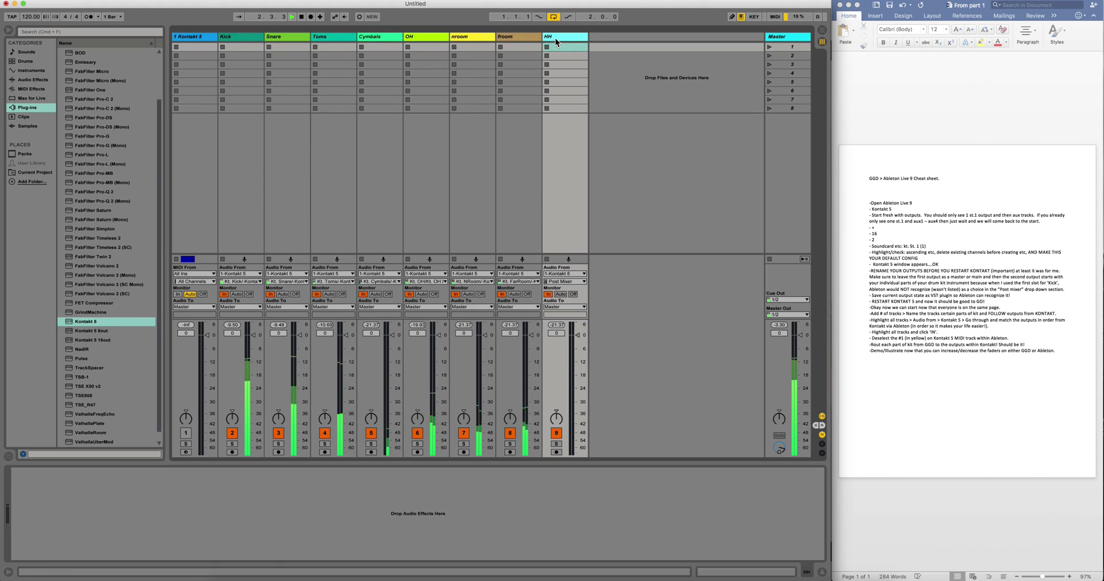
left_click(565, 282)
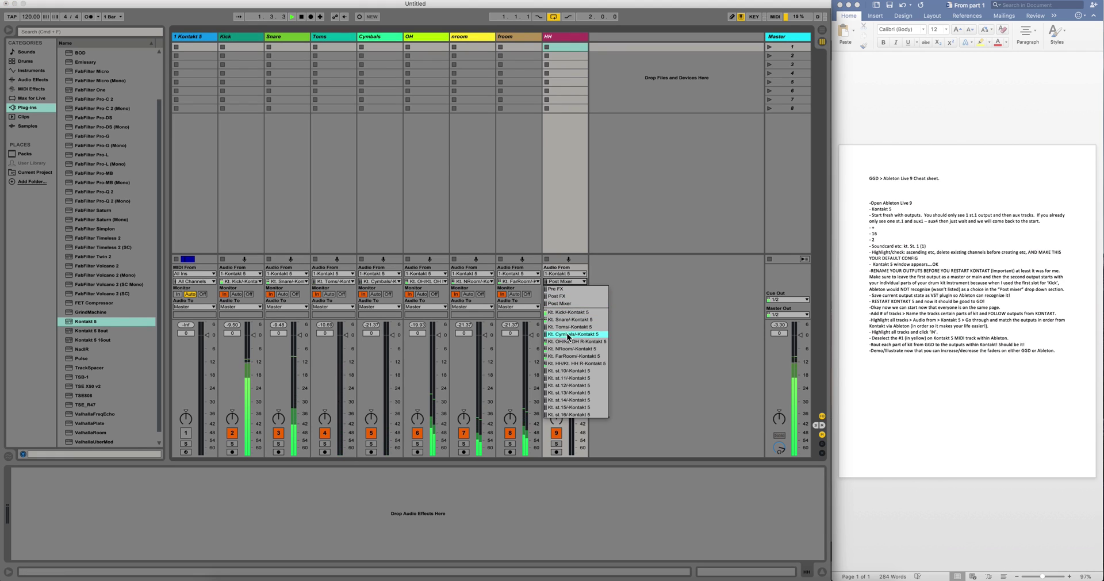
left_click(570, 364)
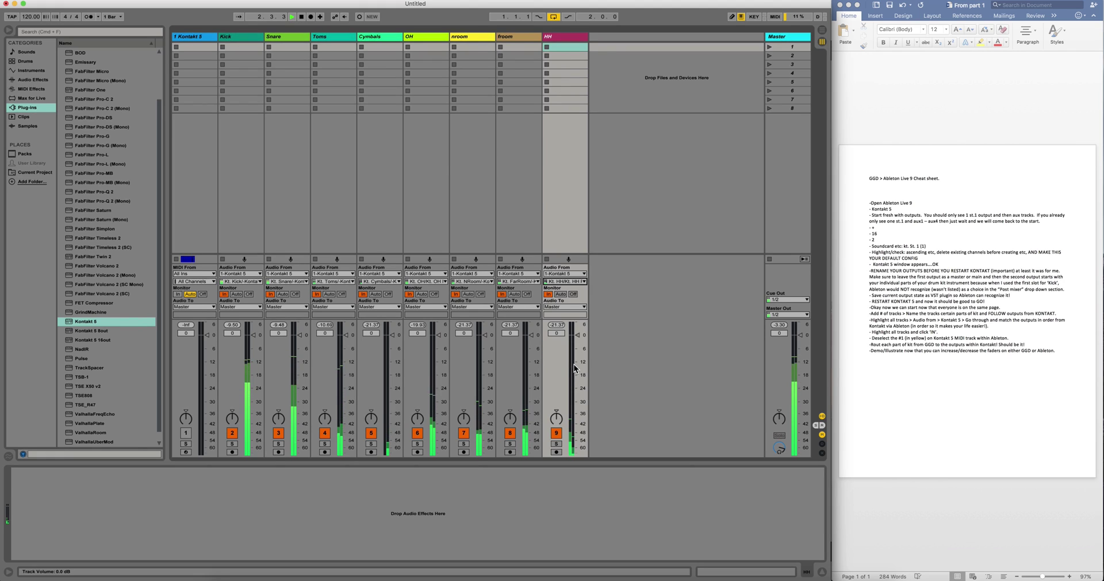
Step: Look over the Kontakt 5 MIDI track and the routed drum tracks in Arrangement View, ending back in Session View
left_click(822, 30)
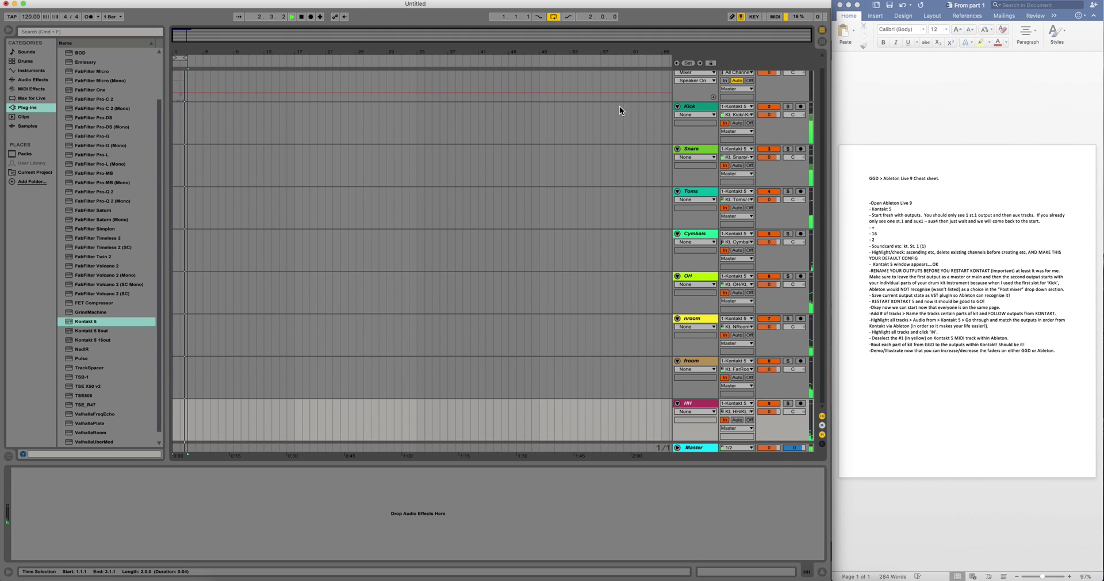
scroll(620, 110, "up", 1)
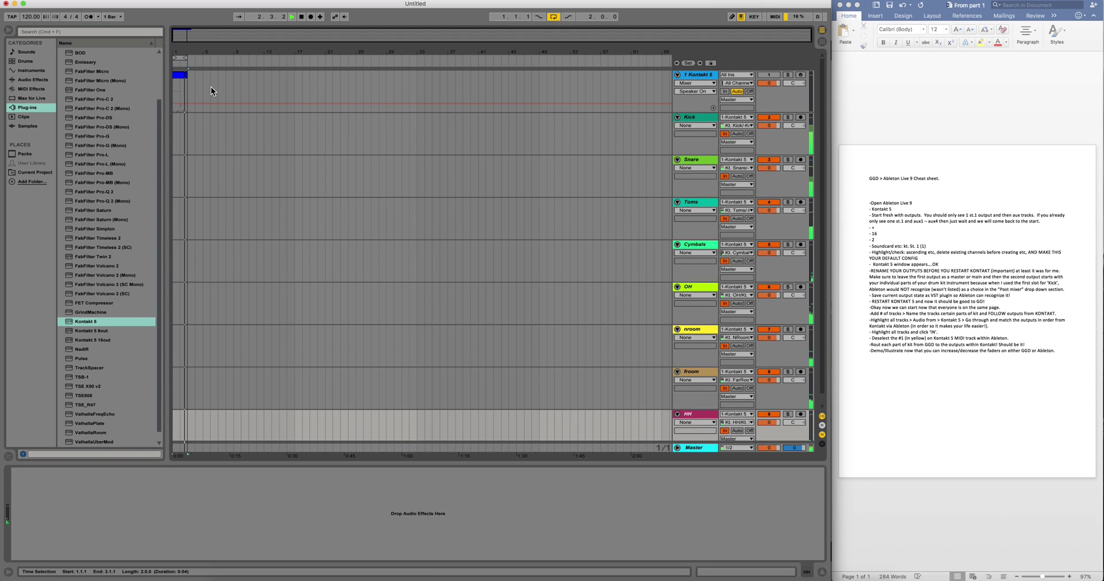
left_click(824, 42)
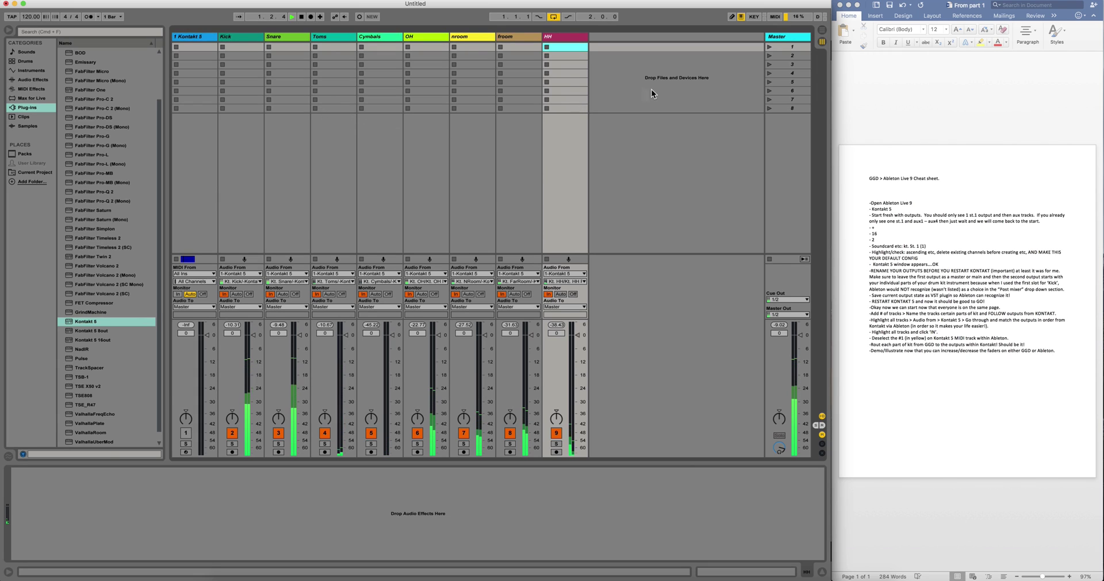
Step: Stop the drum loop's playback and recheck the tracks in Arrangement View, ending back in Session View
left_click(855, 74)
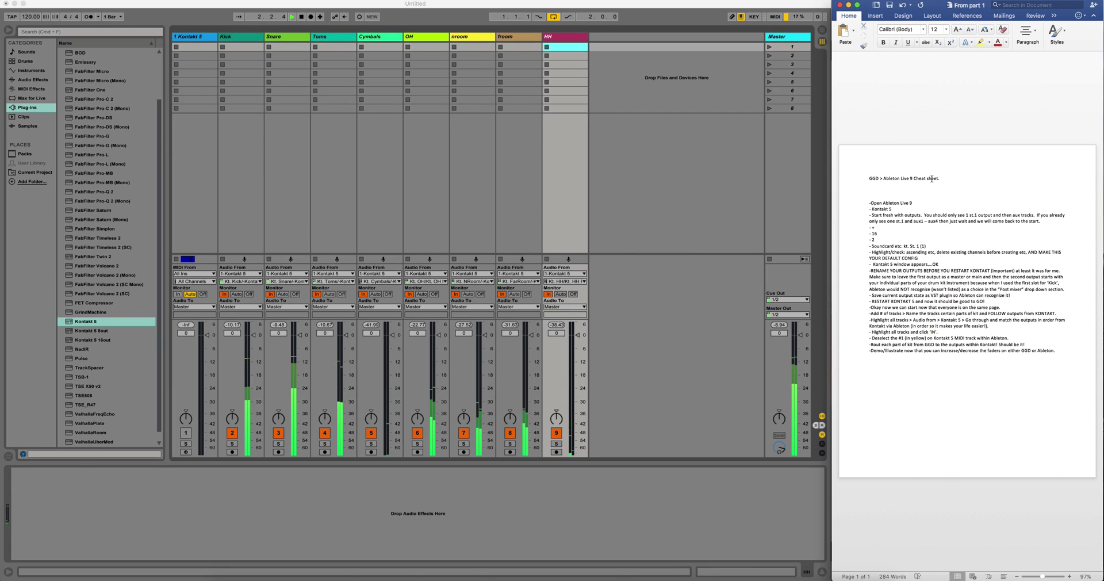
left_click(805, 18)
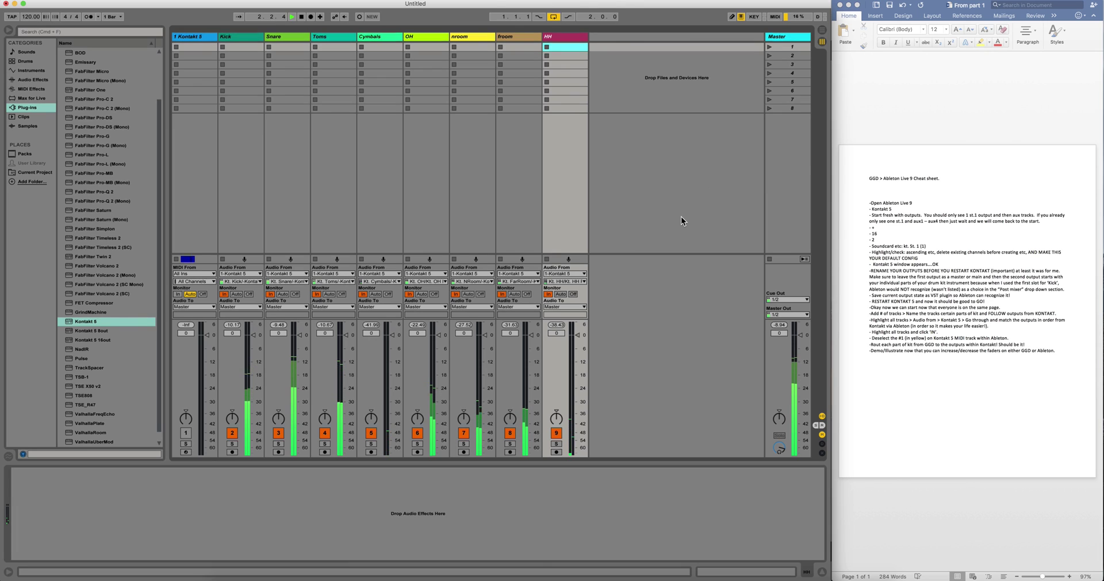
key("space")
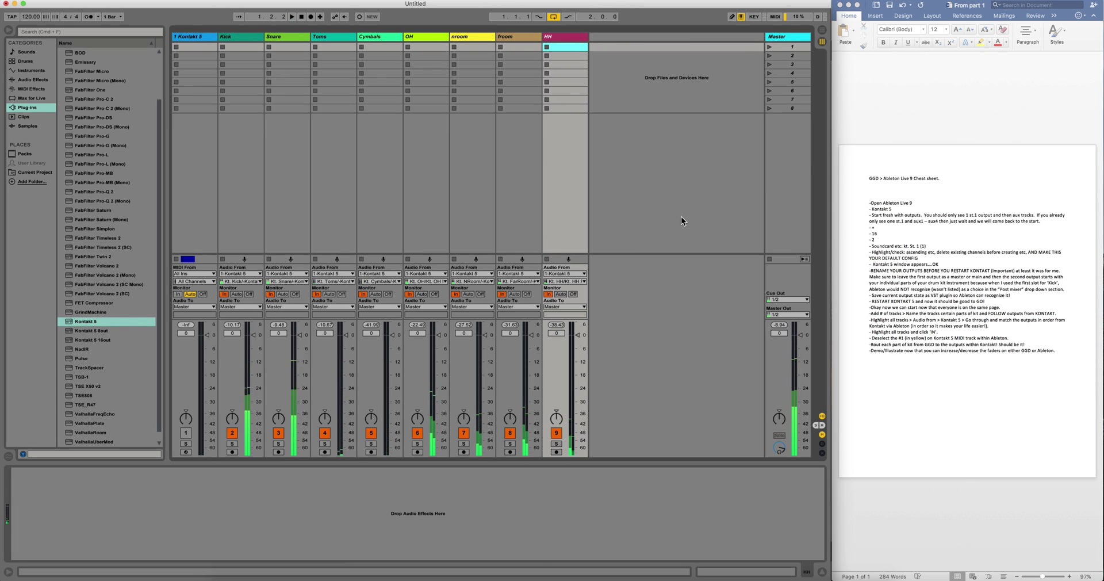
left_click(823, 32)
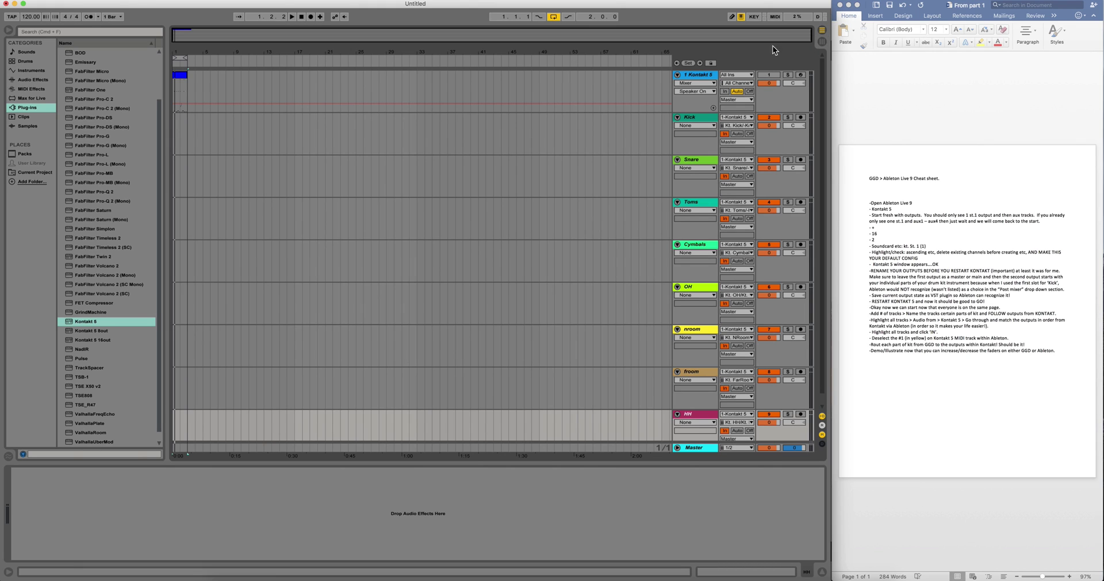
left_click(822, 42)
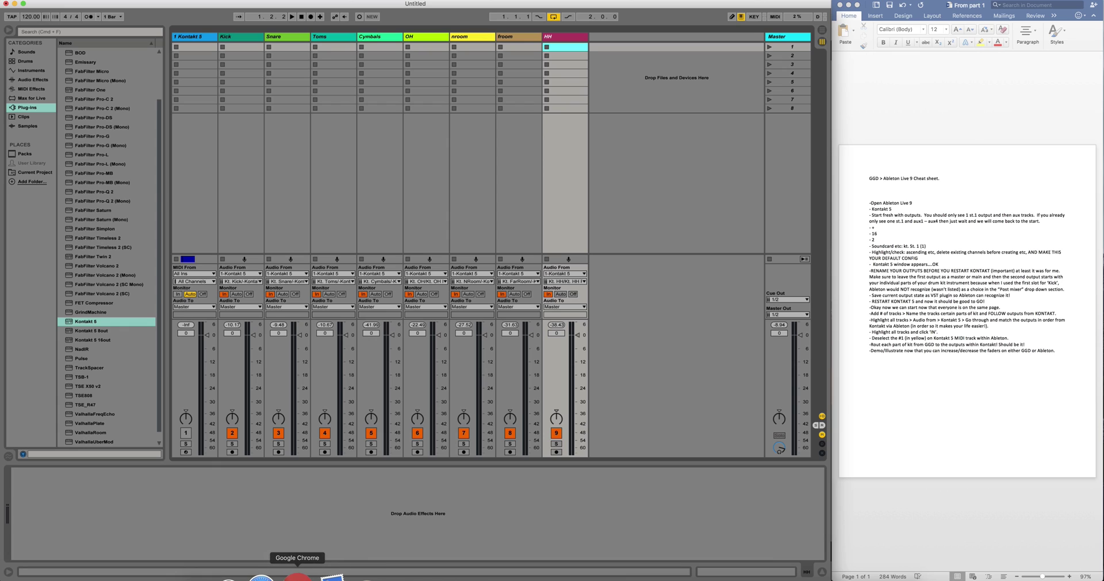
Step: Switch to Google Chrome and look through the track list on the Byte MUSIC SoundCloud profile
left_click(296, 575)
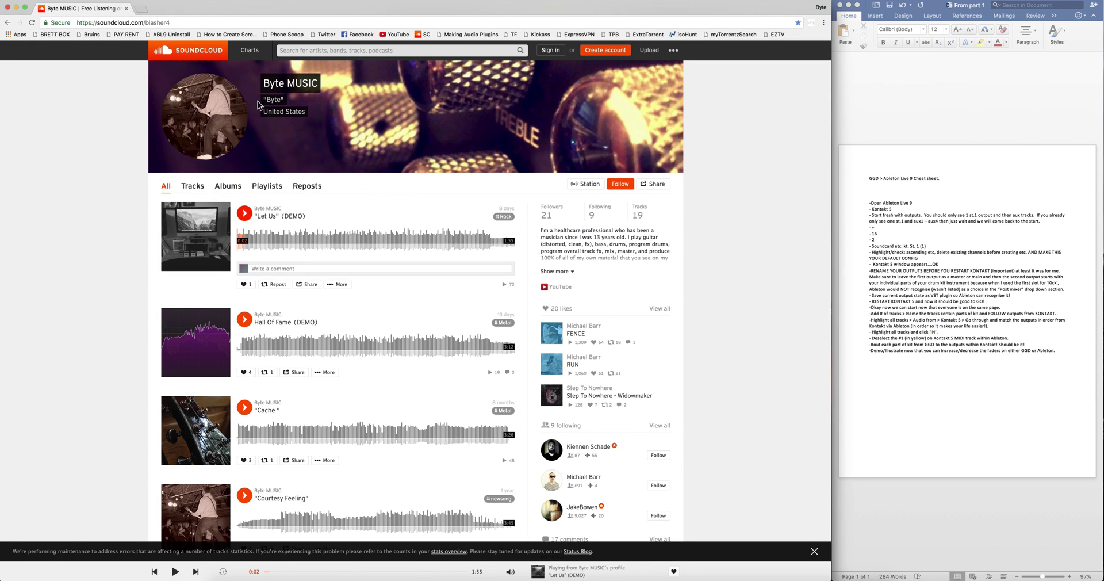
scroll(268, 307, "down", 10)
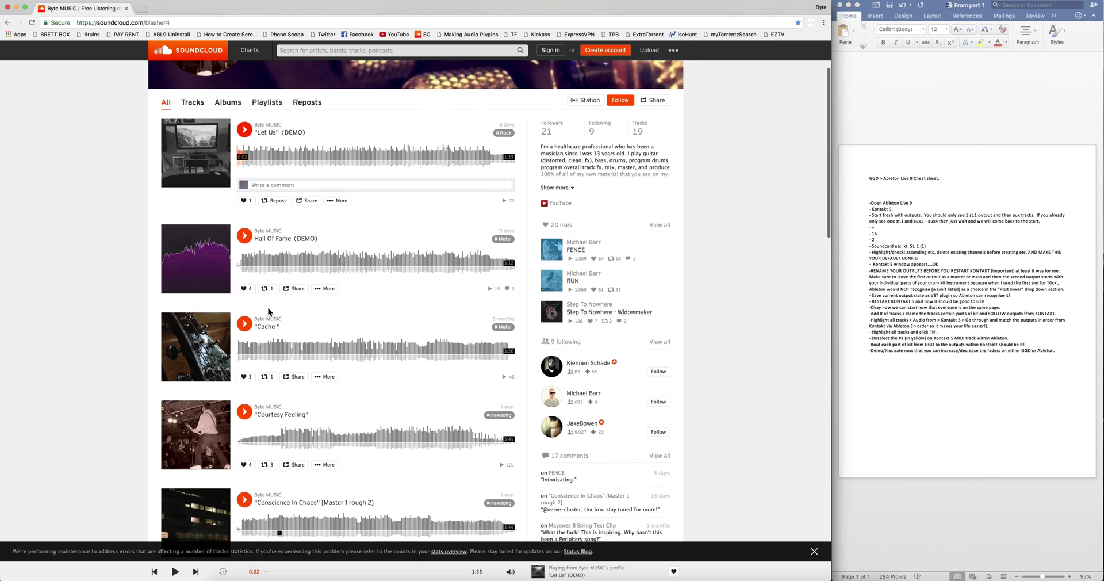
scroll(275, 293, "up", 10)
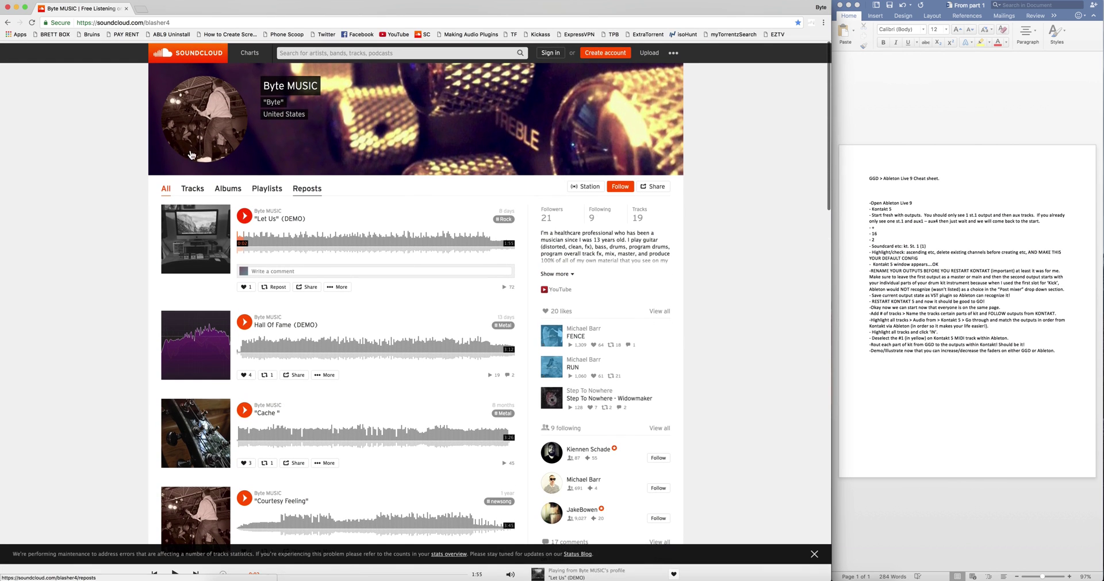